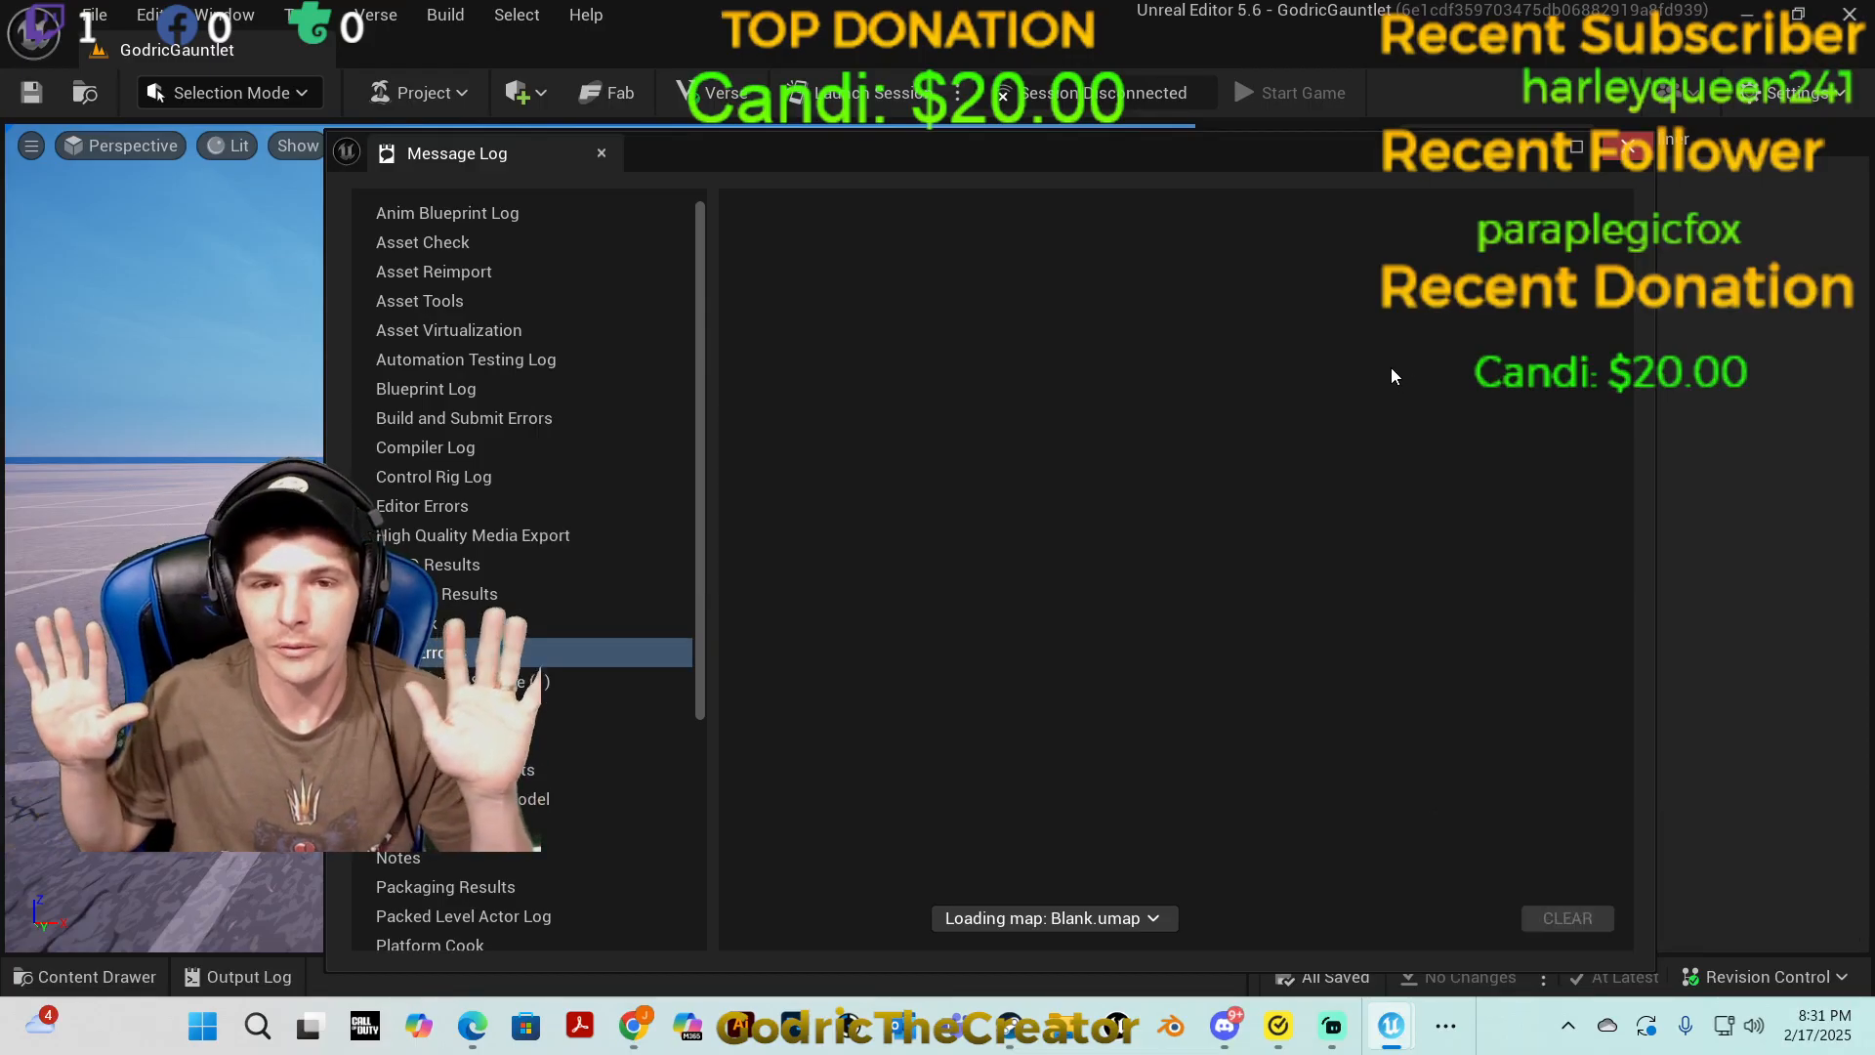
# Step: Close the Message Log and delete the four concrete grid floor tiles from the level
pyautogui.click(1628, 148)
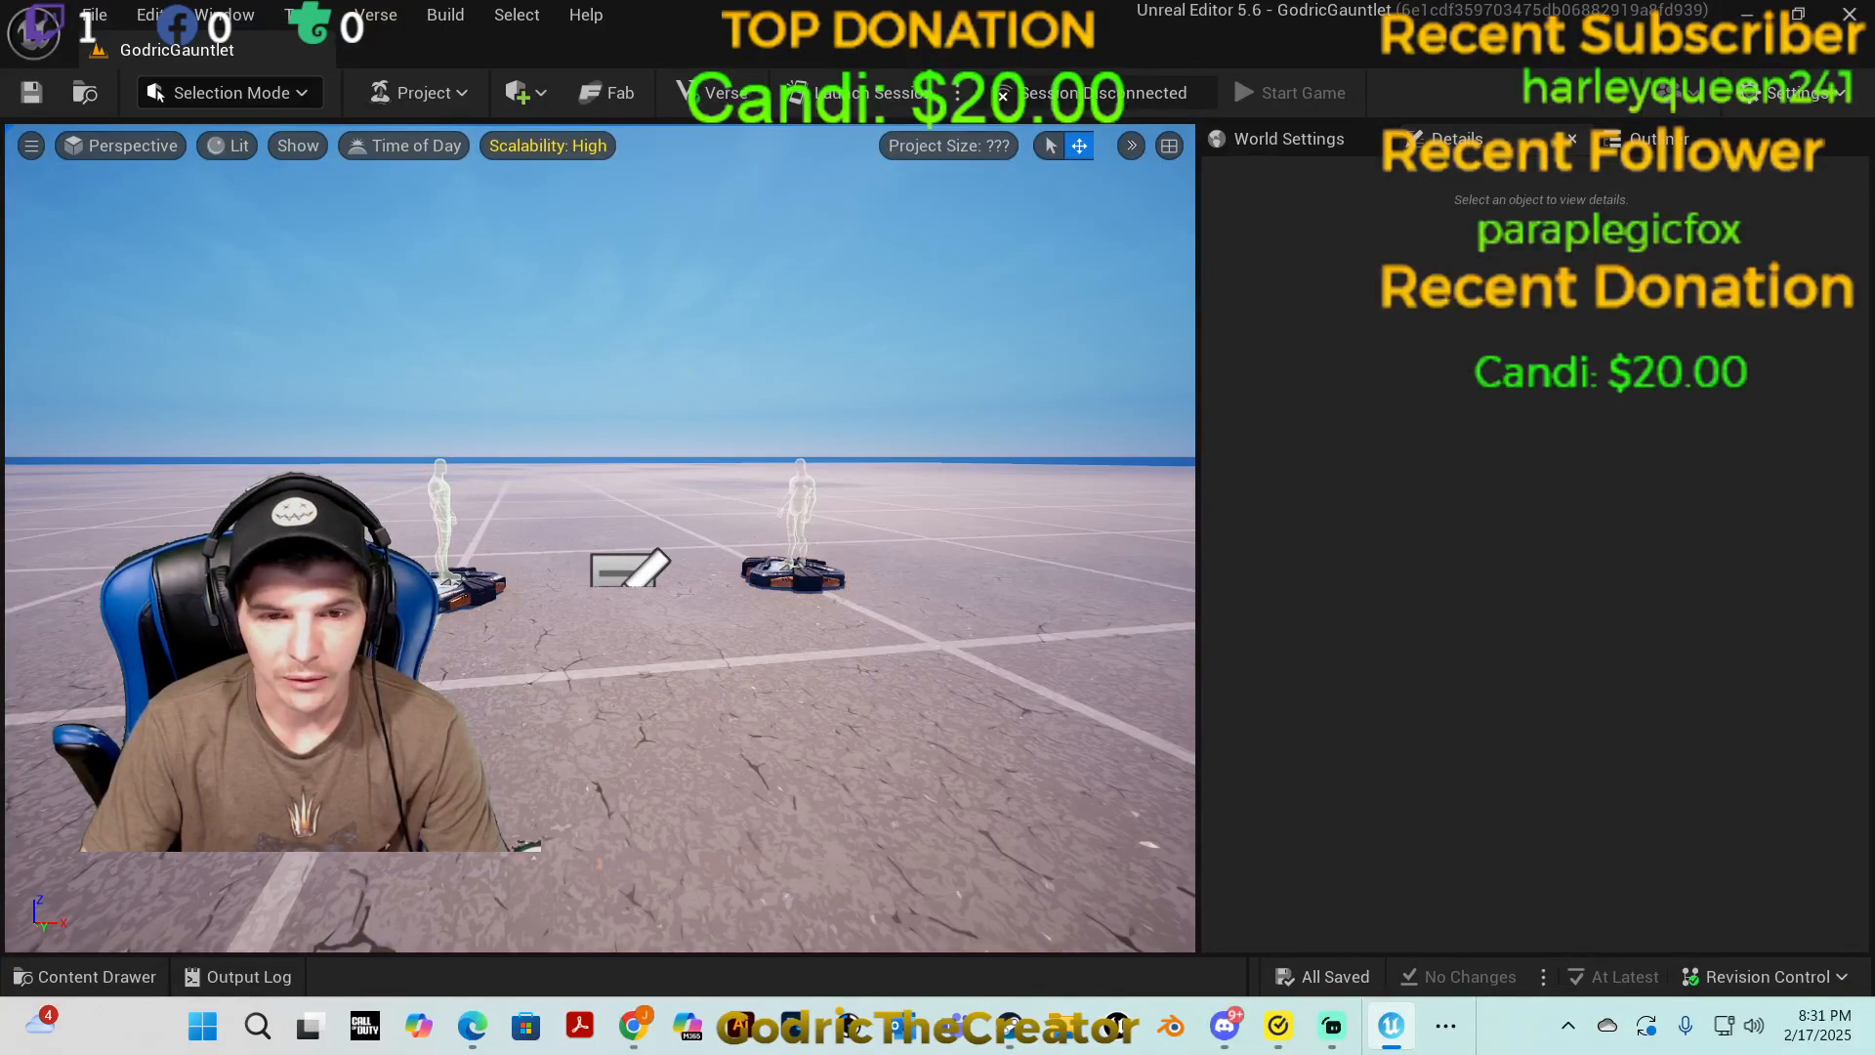
pyautogui.moveTo(625, 546); pyautogui.dragTo(772, 410, button='right')
pyautogui.moveTo(758, 343); pyautogui.dragTo(1089, 479, button='right')
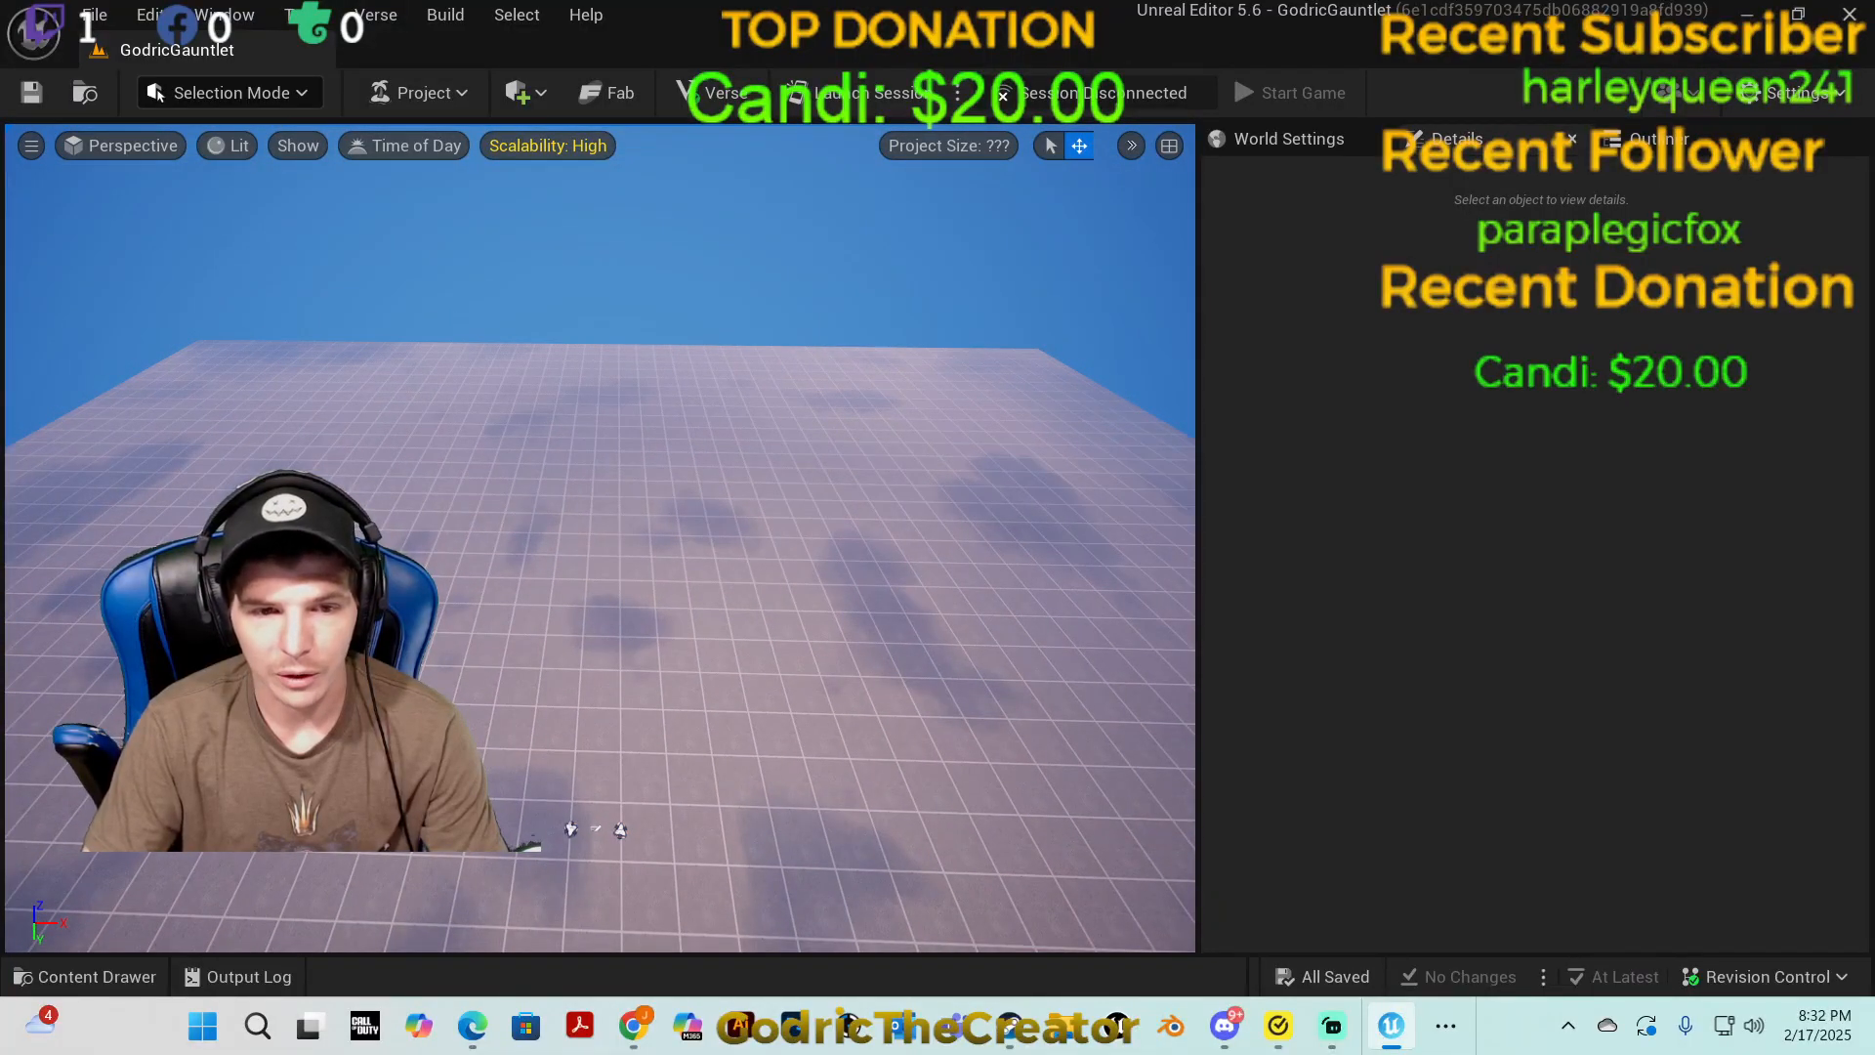
pyautogui.click(467, 609)
pyautogui.keyDown('ctrl'); pyautogui.click(909, 650); pyautogui.keyUp('ctrl')
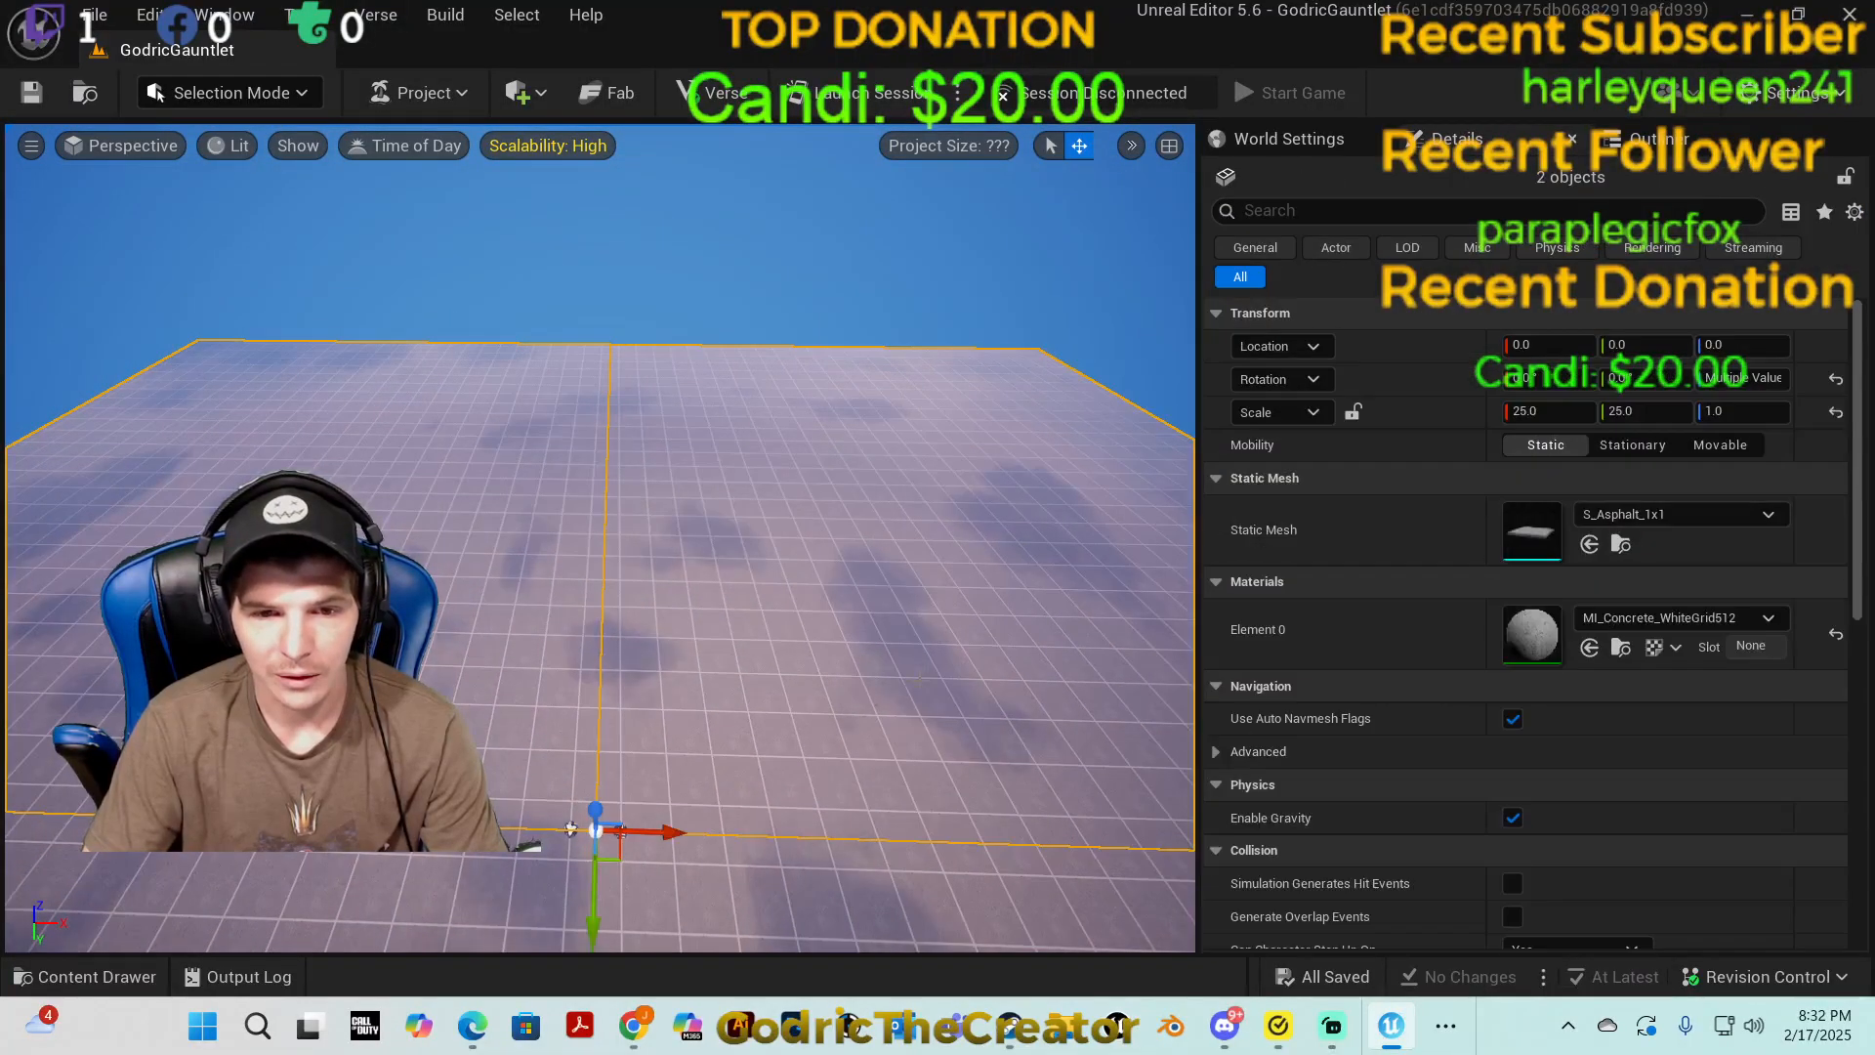
pyautogui.moveTo(909, 650); pyautogui.dragTo(547, 644, button='right')
pyautogui.keyDown('ctrl'); pyautogui.click(768, 613); pyautogui.keyUp('ctrl')
pyautogui.moveTo(786, 587); pyautogui.dragTo(439, 591, button='right')
pyautogui.keyDown('ctrl'); pyautogui.click(715, 828); pyautogui.keyUp('ctrl')
pyautogui.moveTo(716, 827); pyautogui.dragTo(737, 820, button='right')
pyautogui.moveTo(923, 488); pyautogui.dragTo(1036, 507, button='right')
pyautogui.press('Delete')
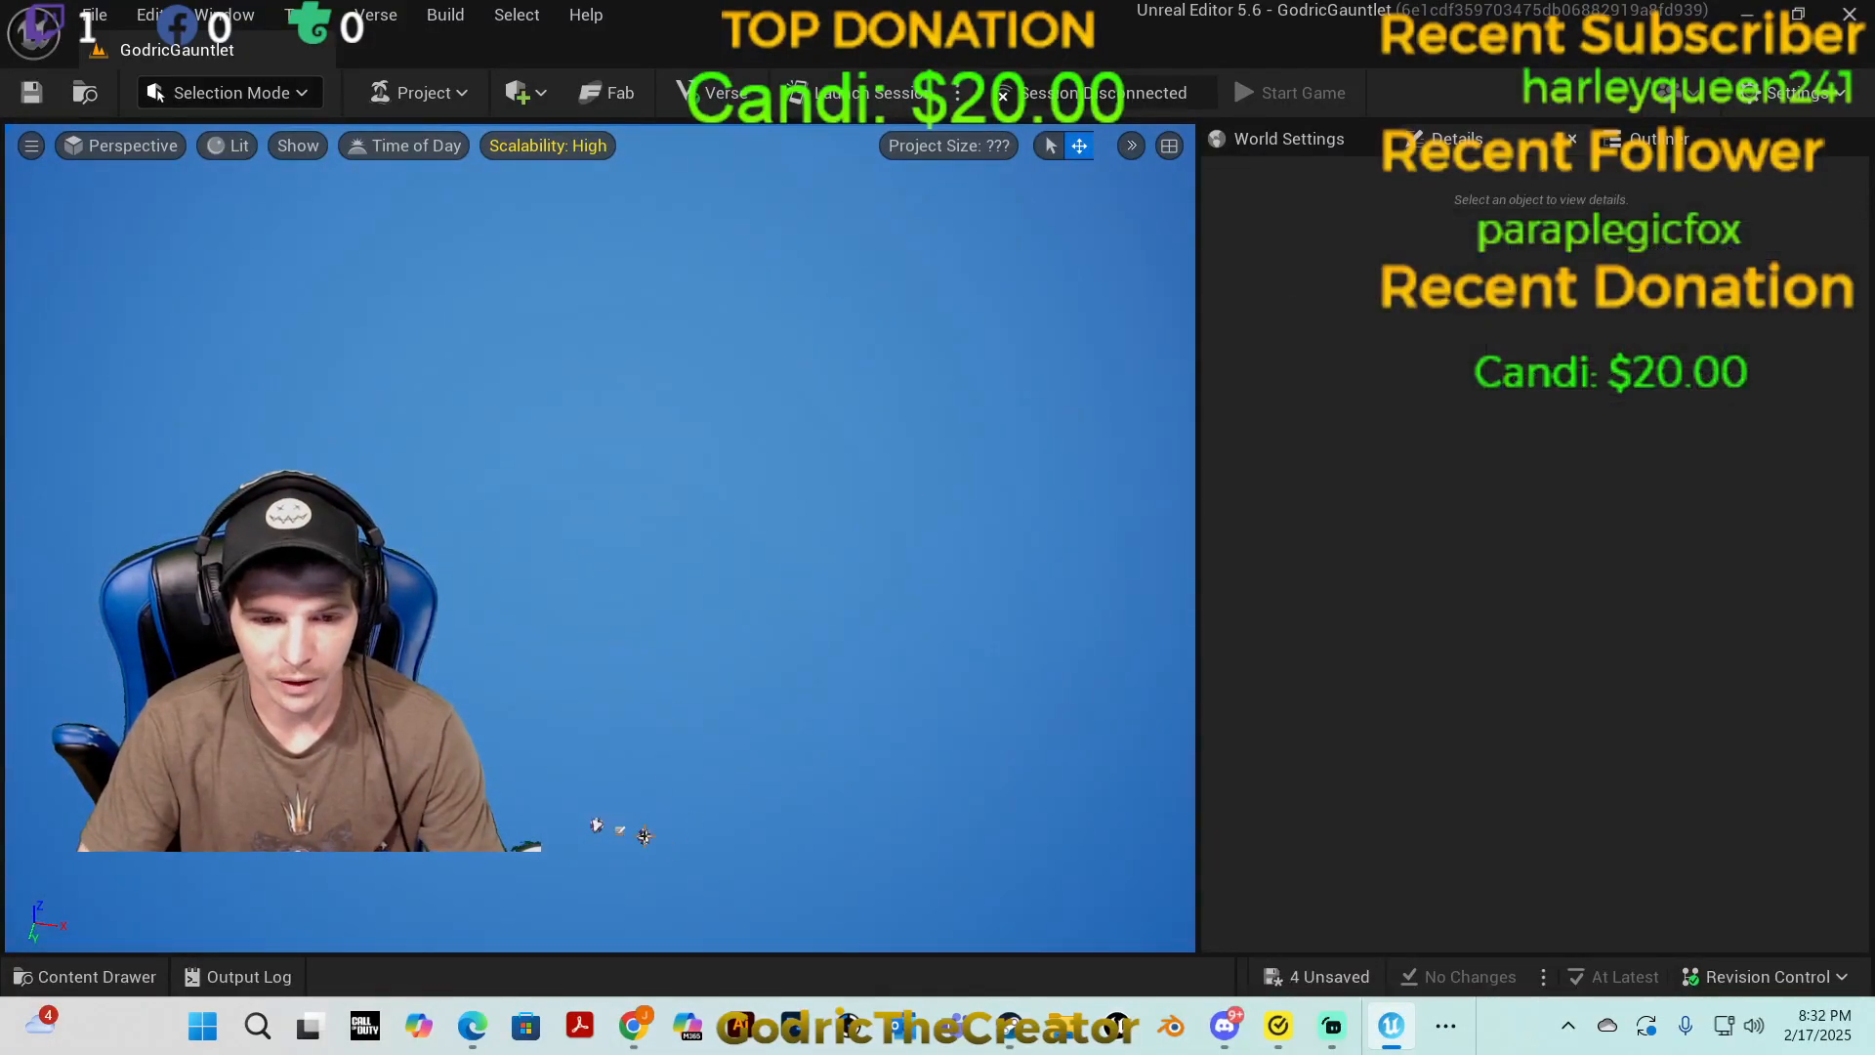
# Step: Examine the level's actor list and the island settings' mode, team, spawning and elimination options
pyautogui.click(621, 830)
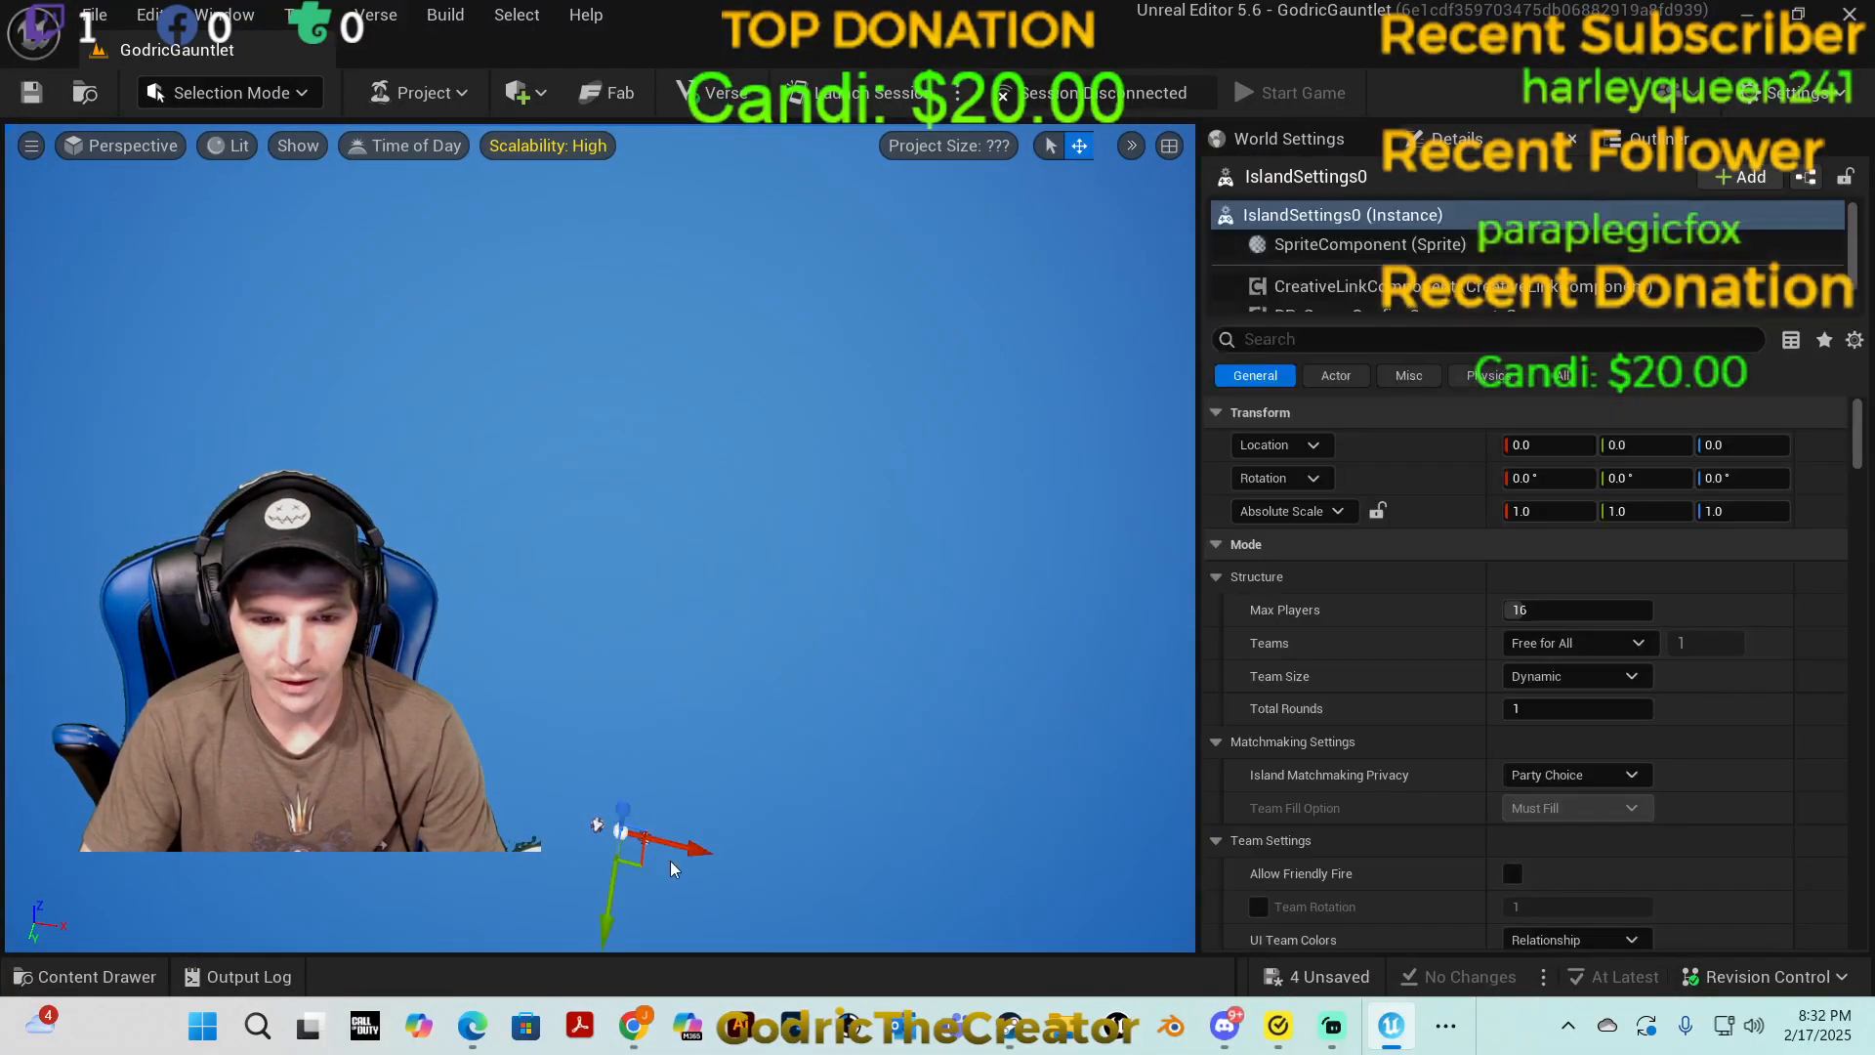
pyautogui.click(1703, 143)
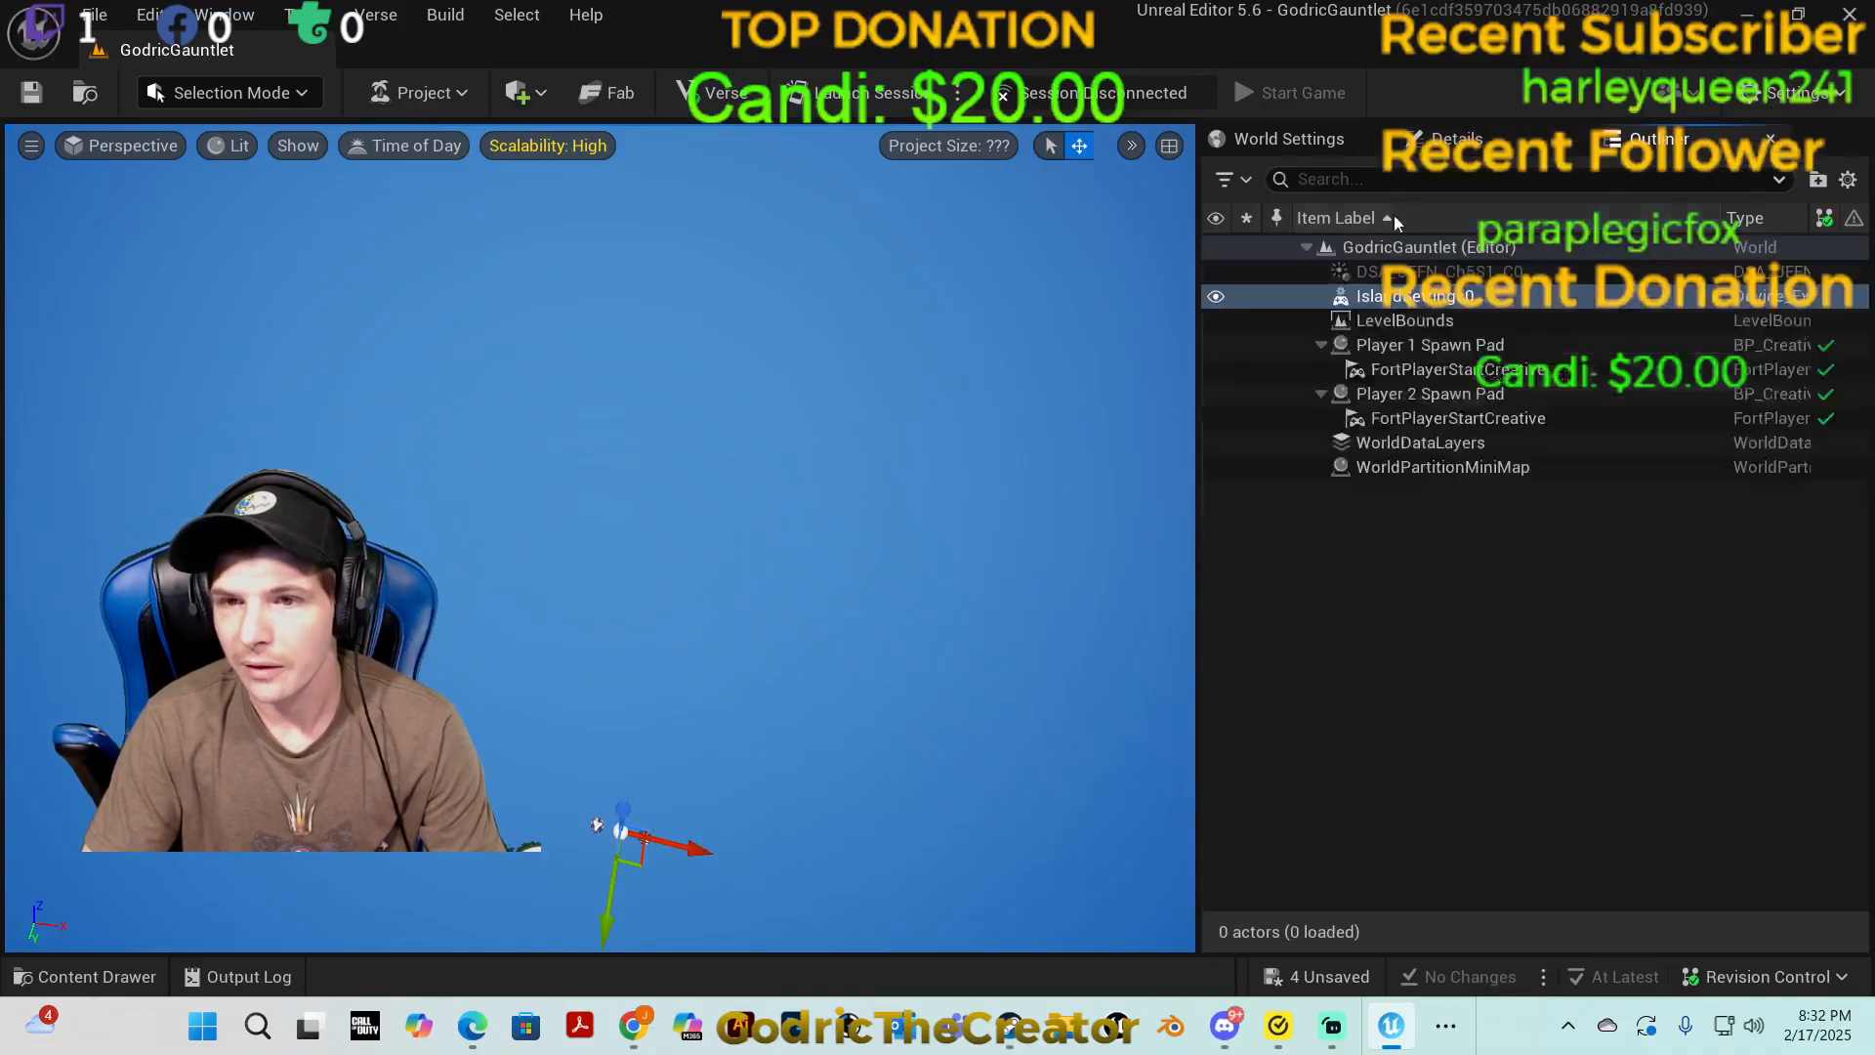
pyautogui.click(1511, 147)
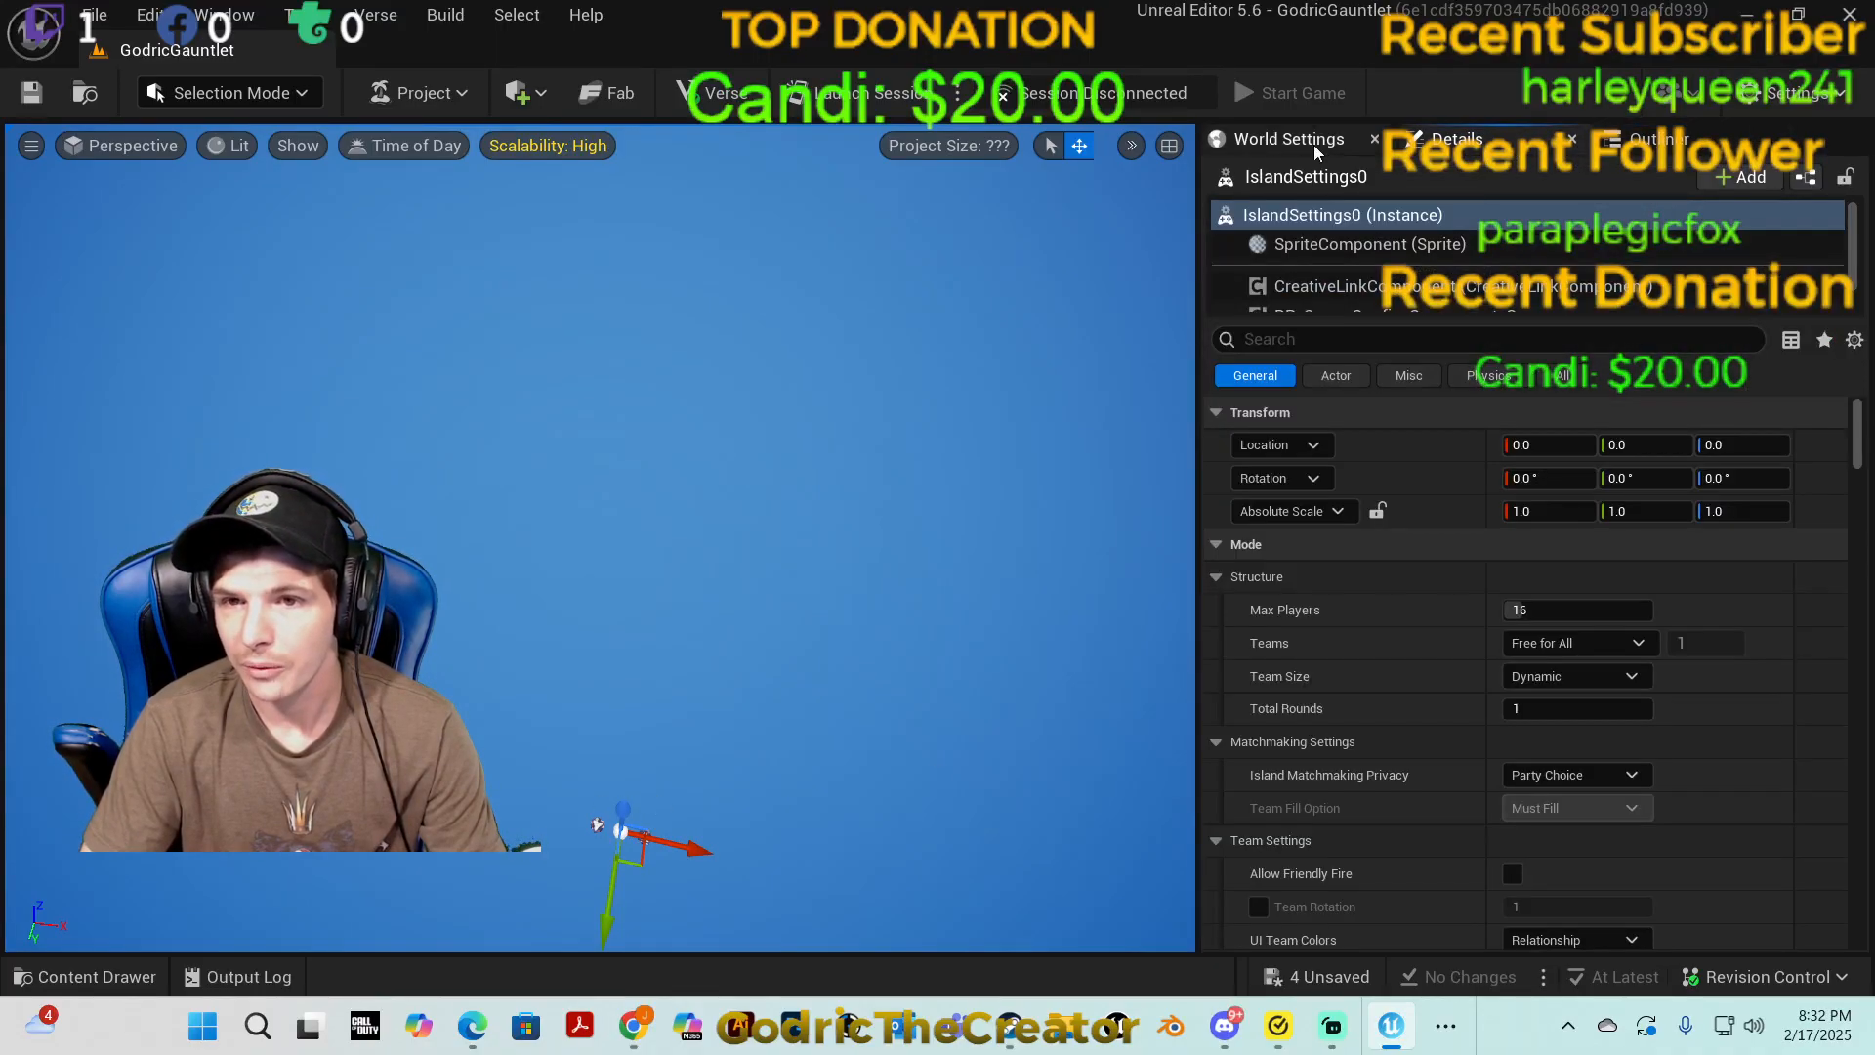
pyautogui.scroll(-5, 1455, 547)
pyautogui.scroll(-3, 1465, 684)
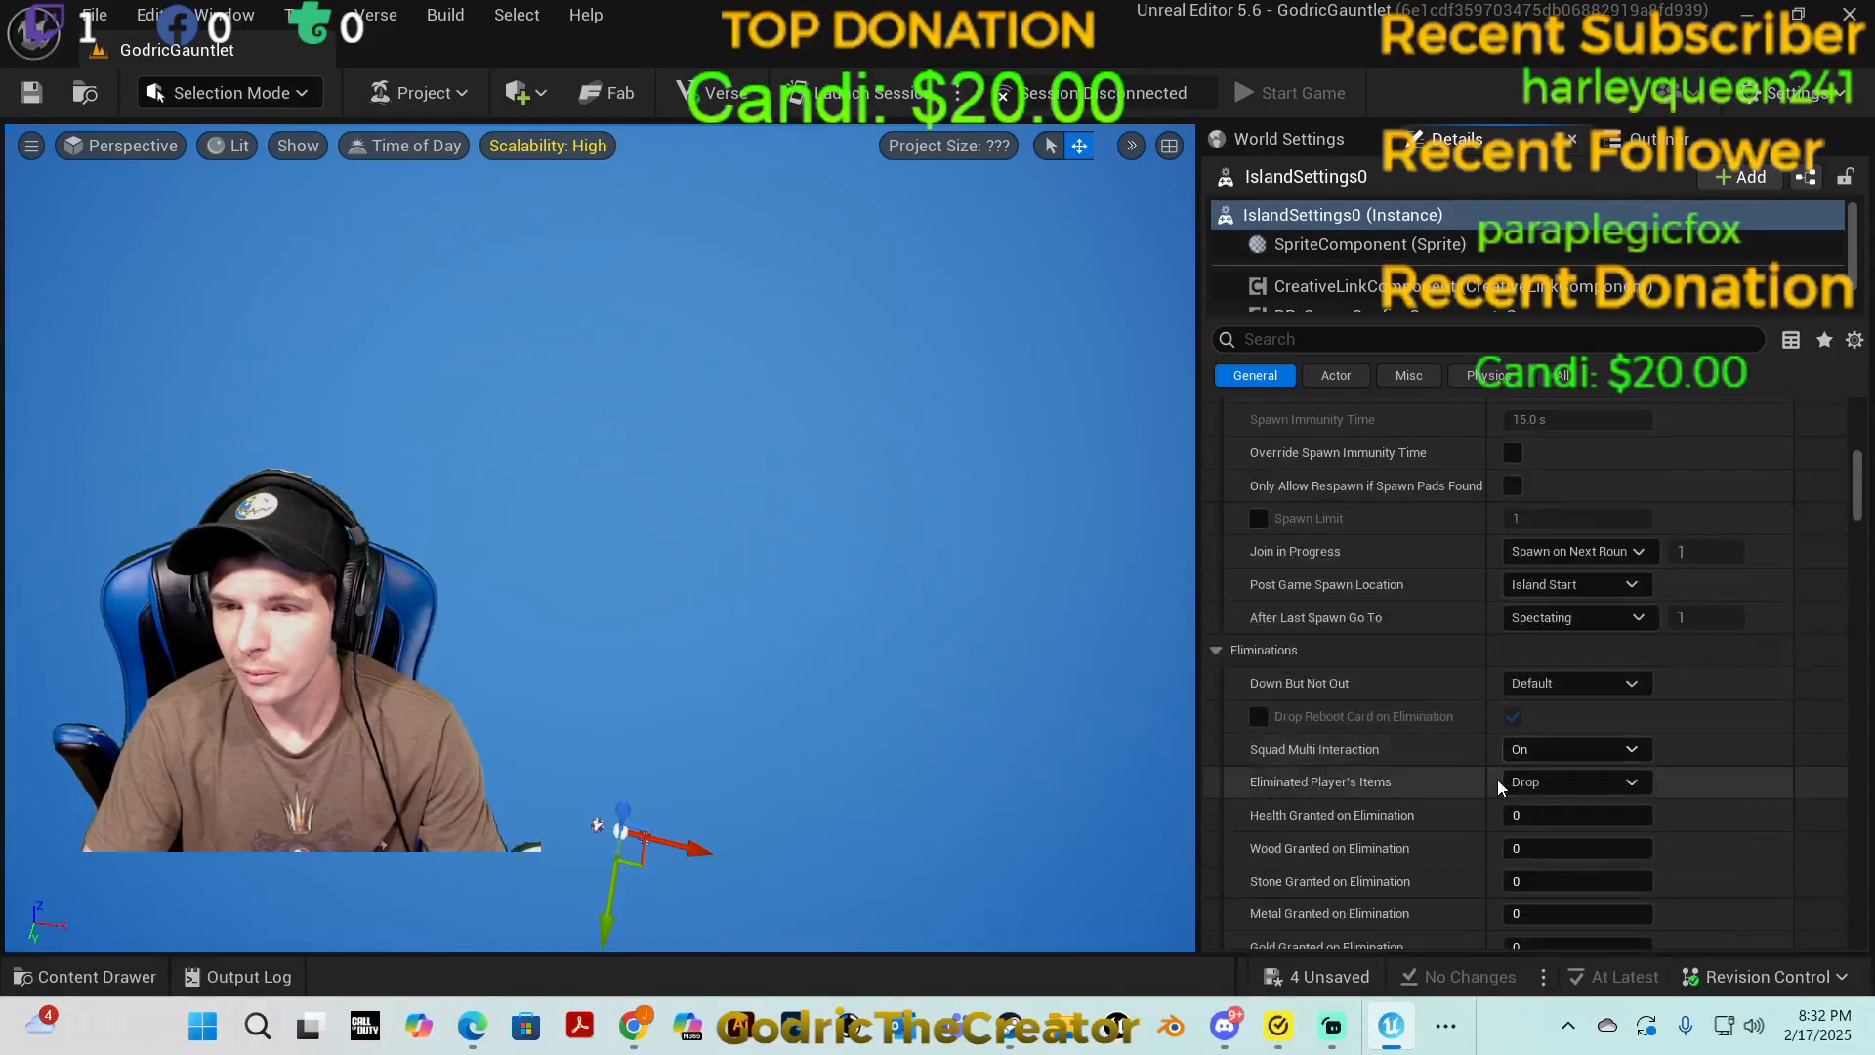
pyautogui.scroll(10, 1494, 777)
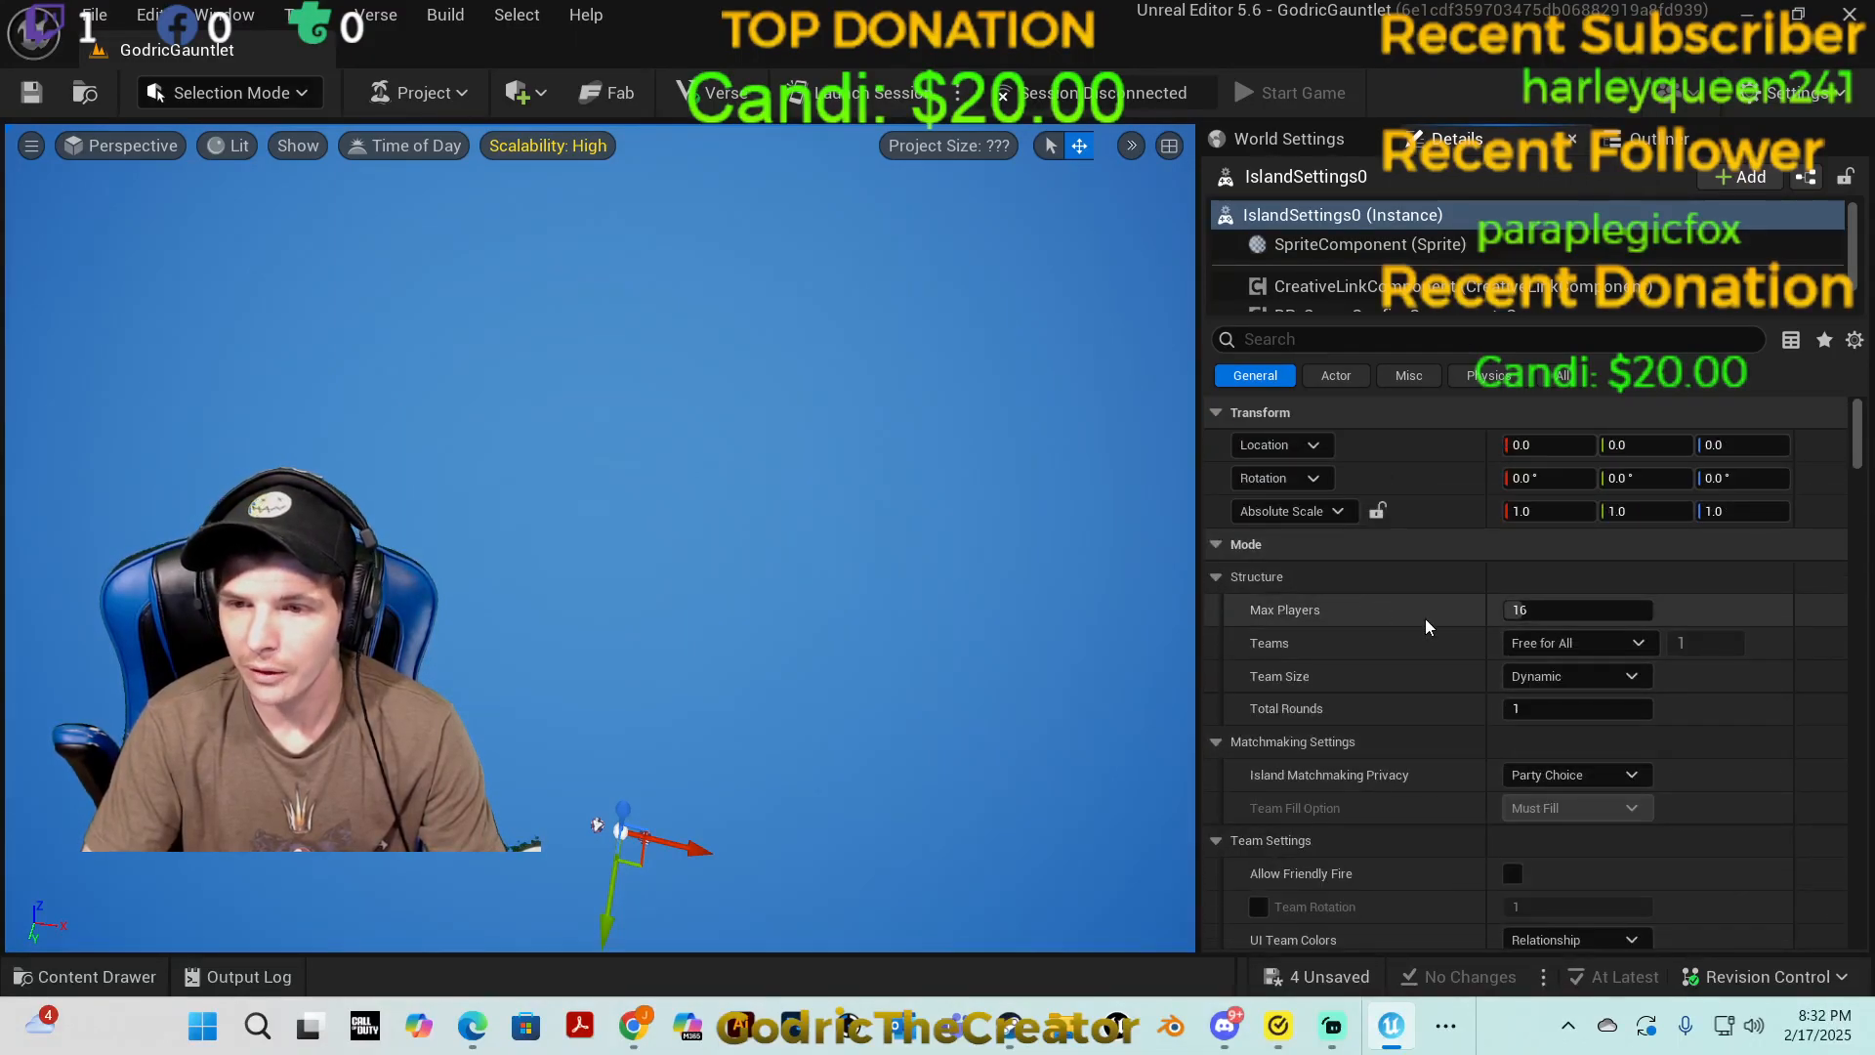
pyautogui.scroll(-5, 1422, 619)
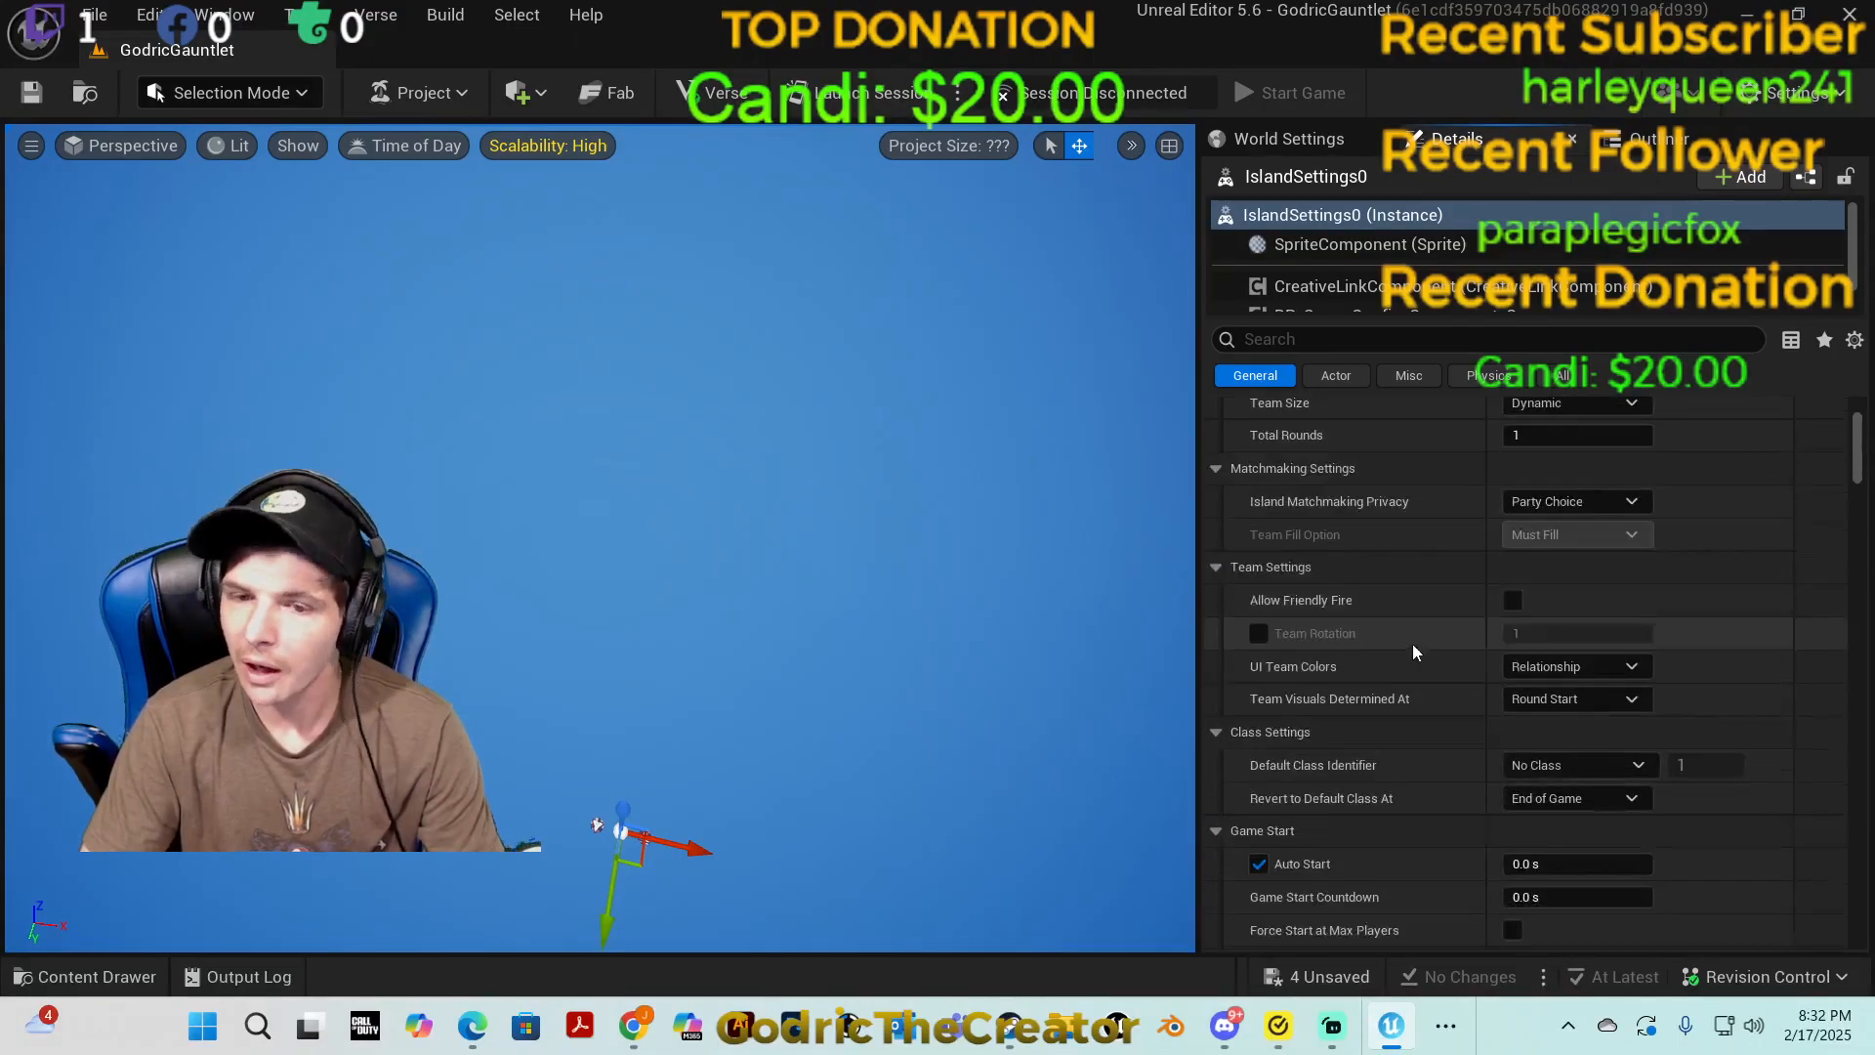
# Step: Switch to Landscape mode and inspect the new landscape's grid preview from several angles
pyautogui.click(251, 94)
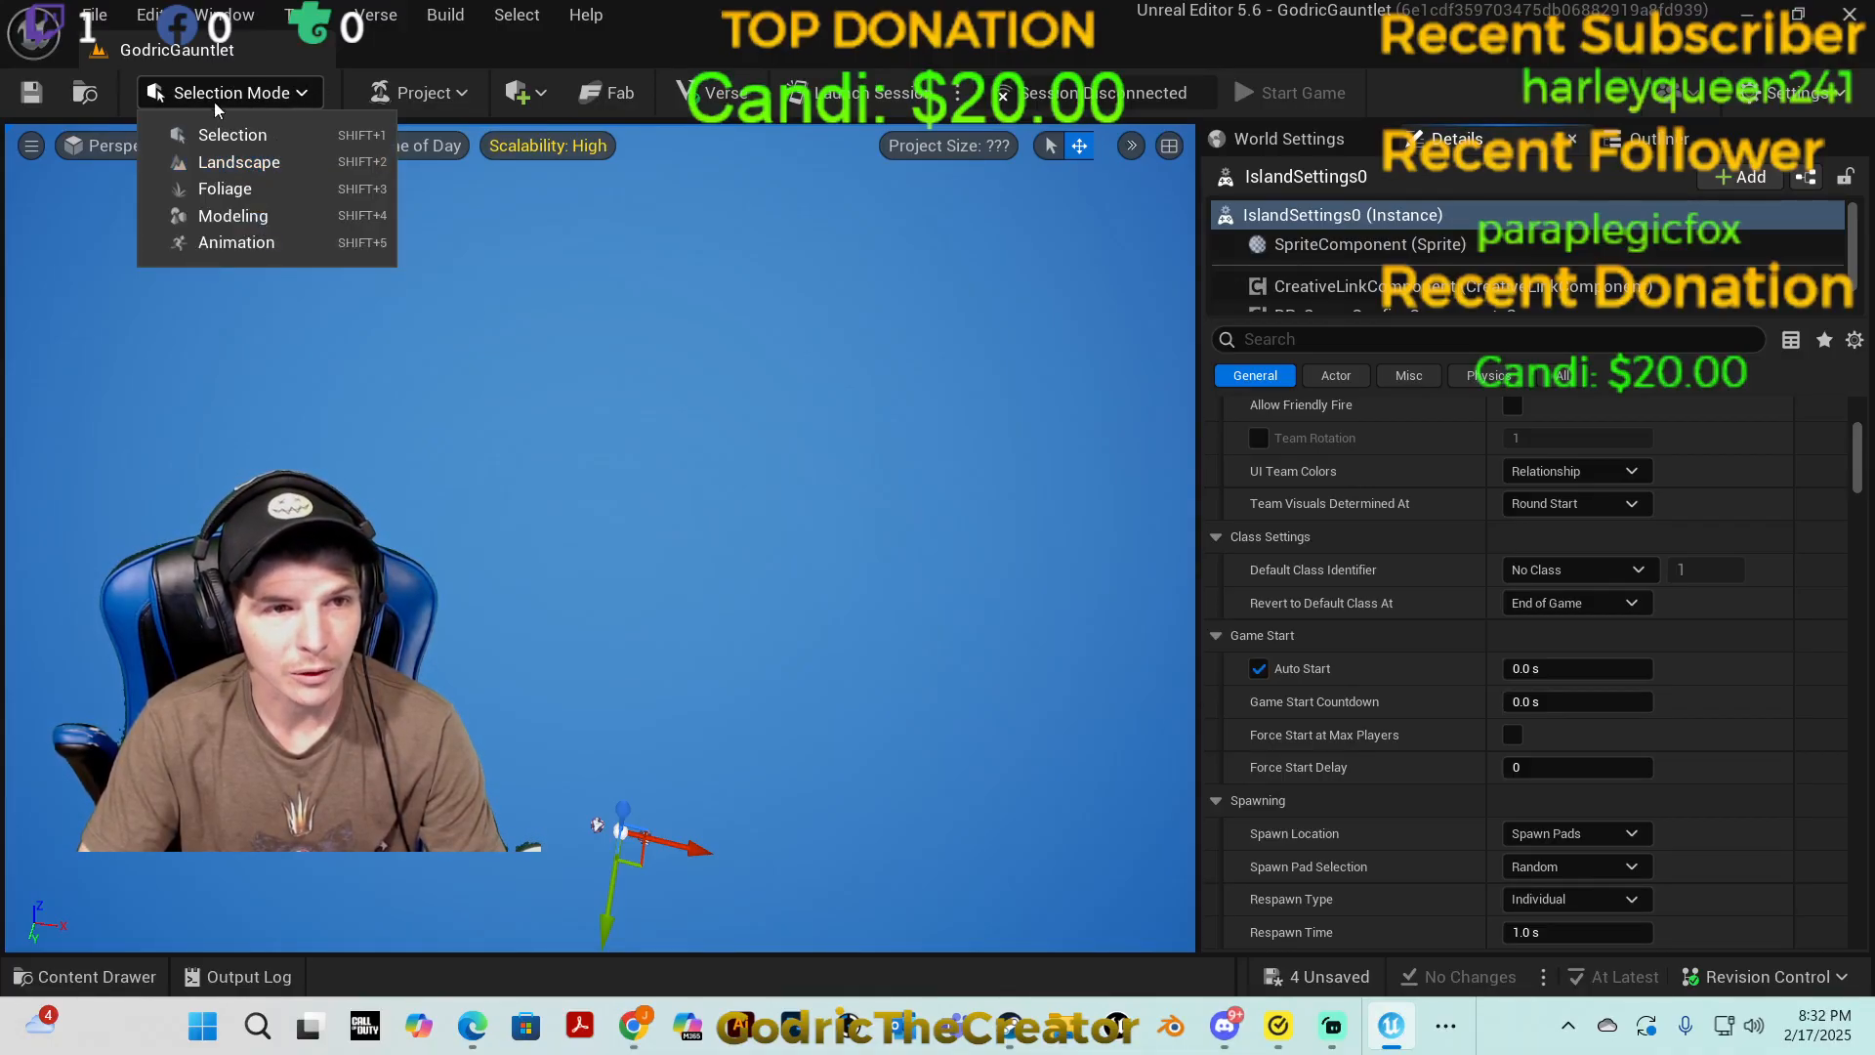
pyautogui.click(257, 158)
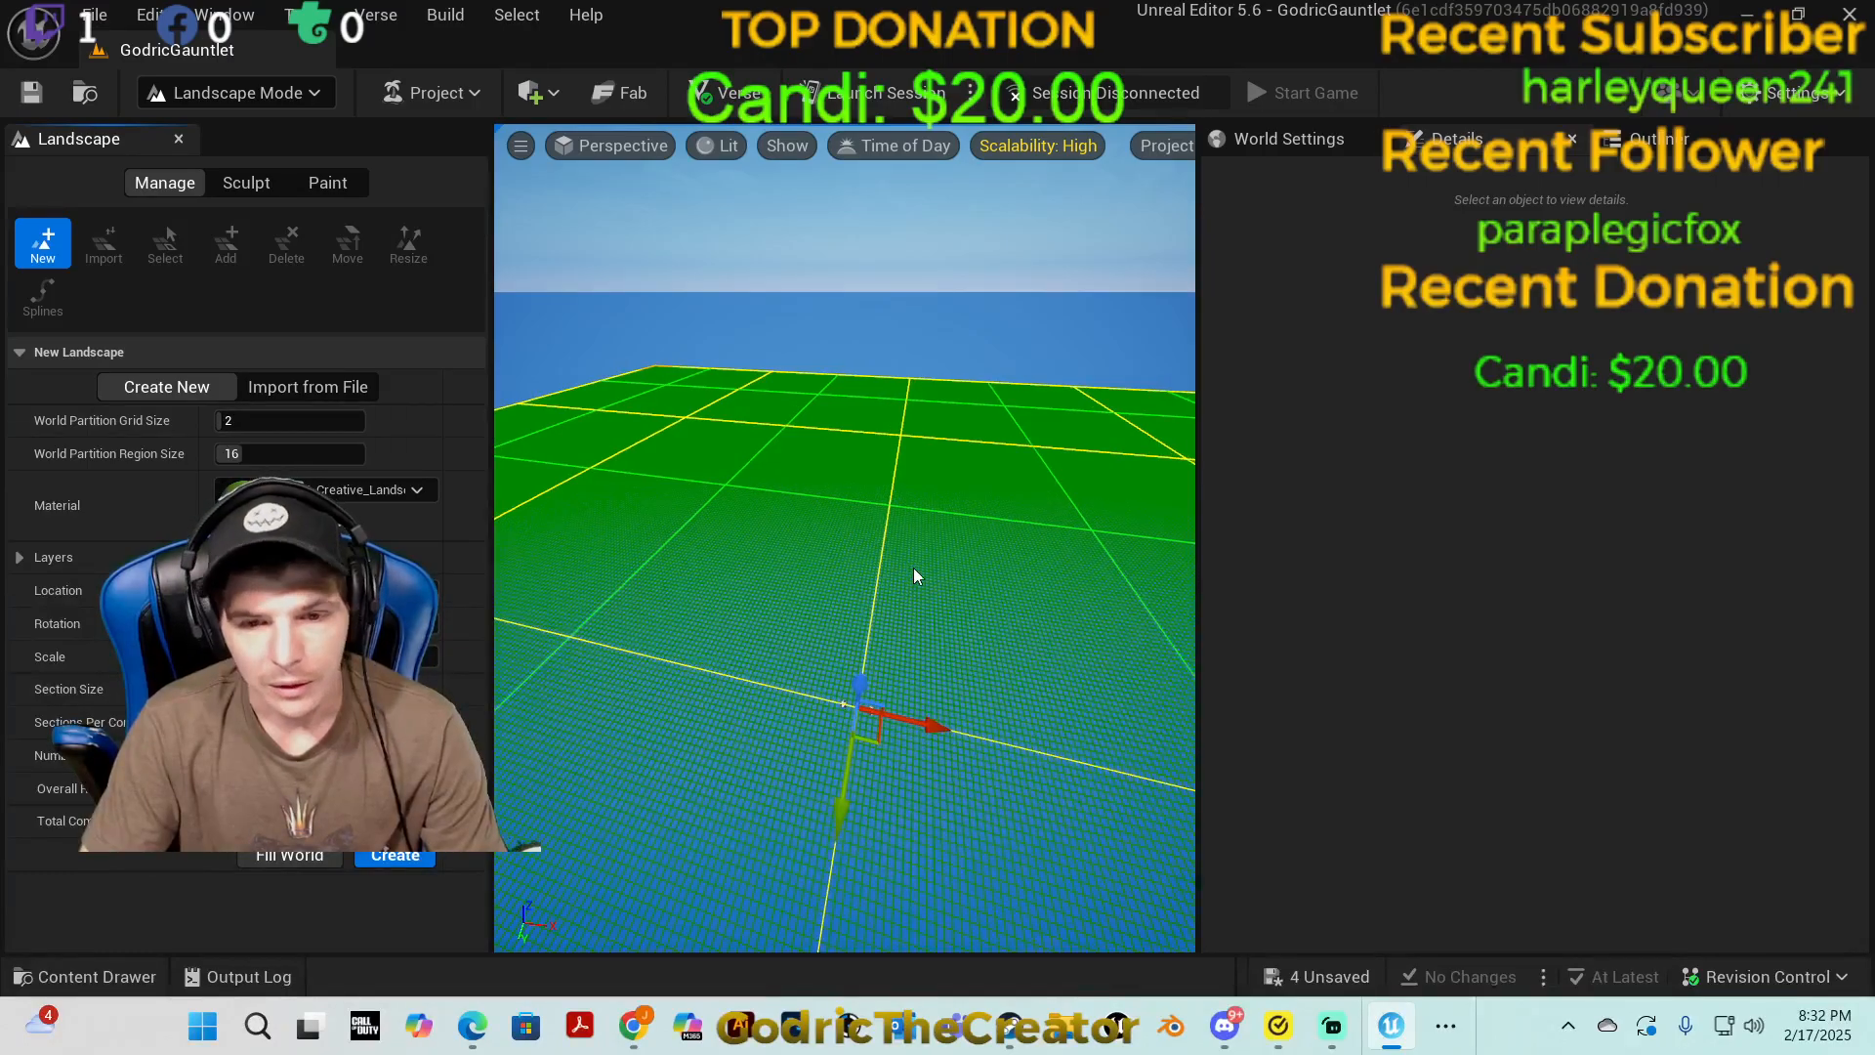
pyautogui.moveTo(981, 484); pyautogui.dragTo(732, 343, button='right')
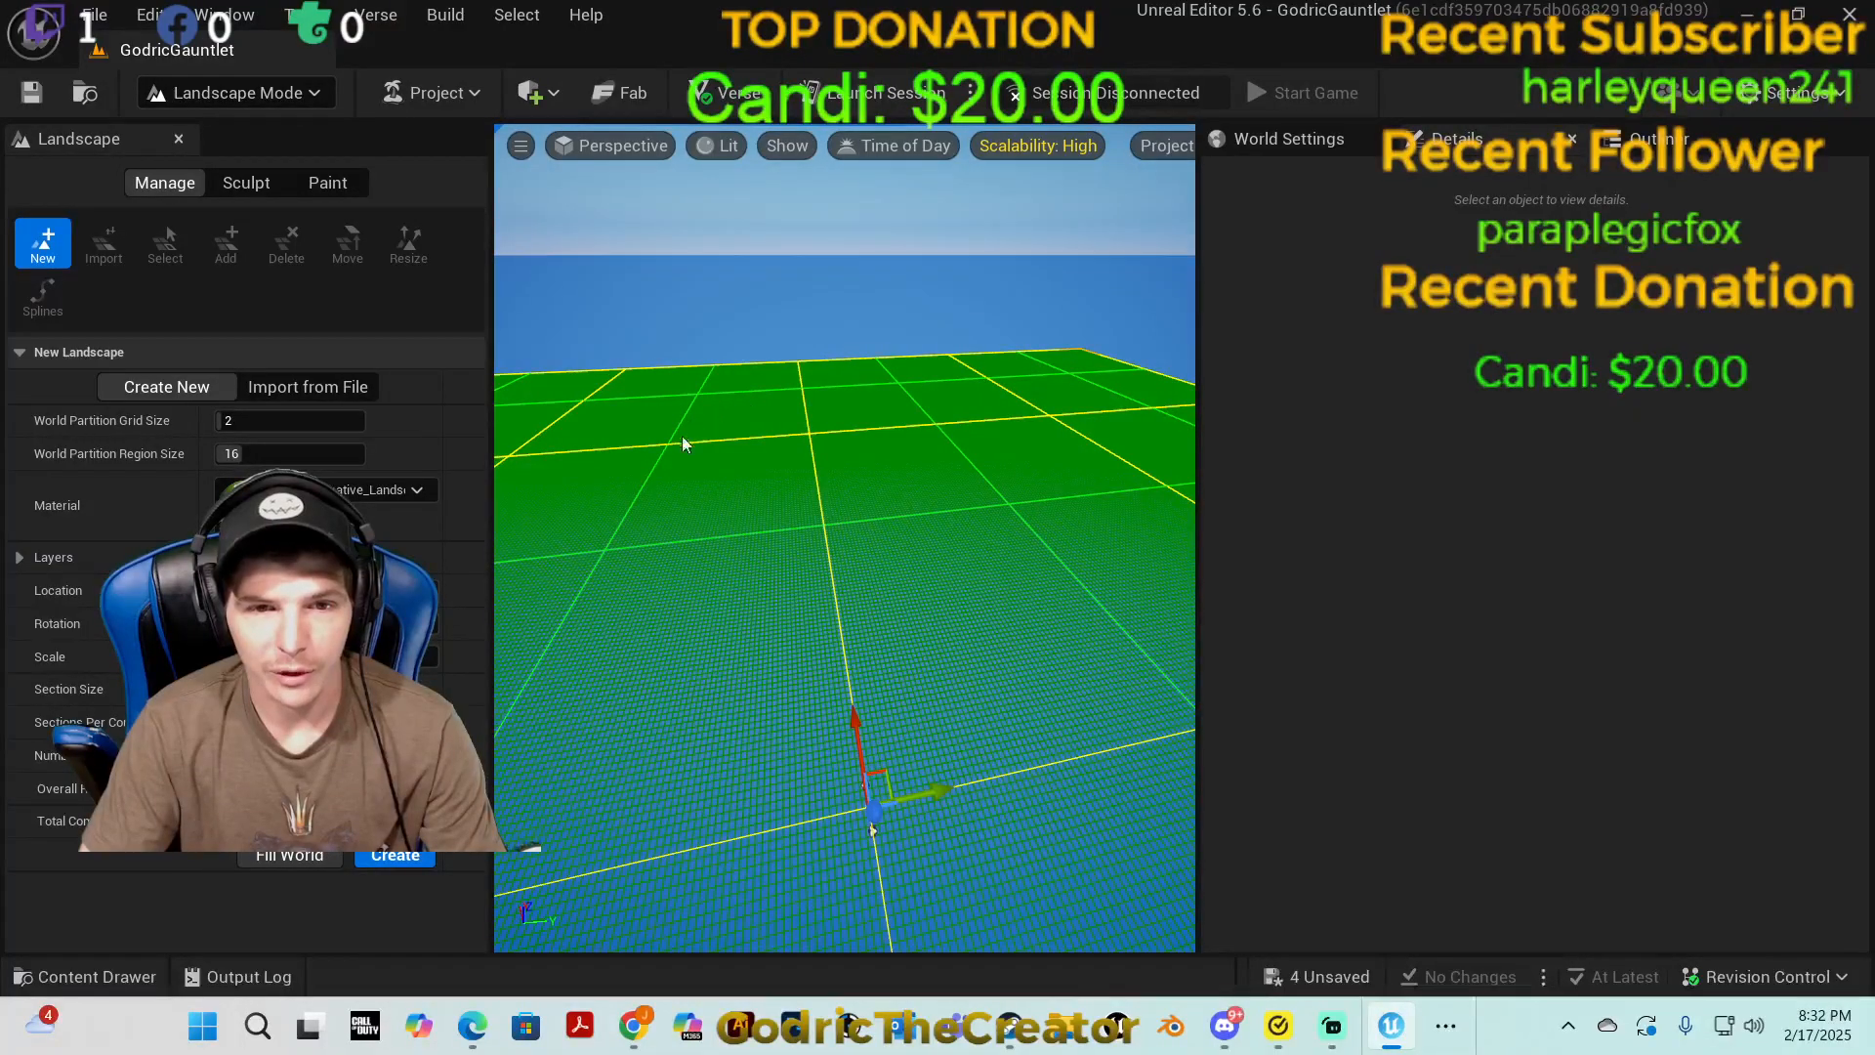
pyautogui.moveTo(733, 394)
pyautogui.mouseDown(button='right')
pyautogui.moveTo(724, 412)
pyautogui.moveTo(711, 396)
pyautogui.mouseUp(button='right')
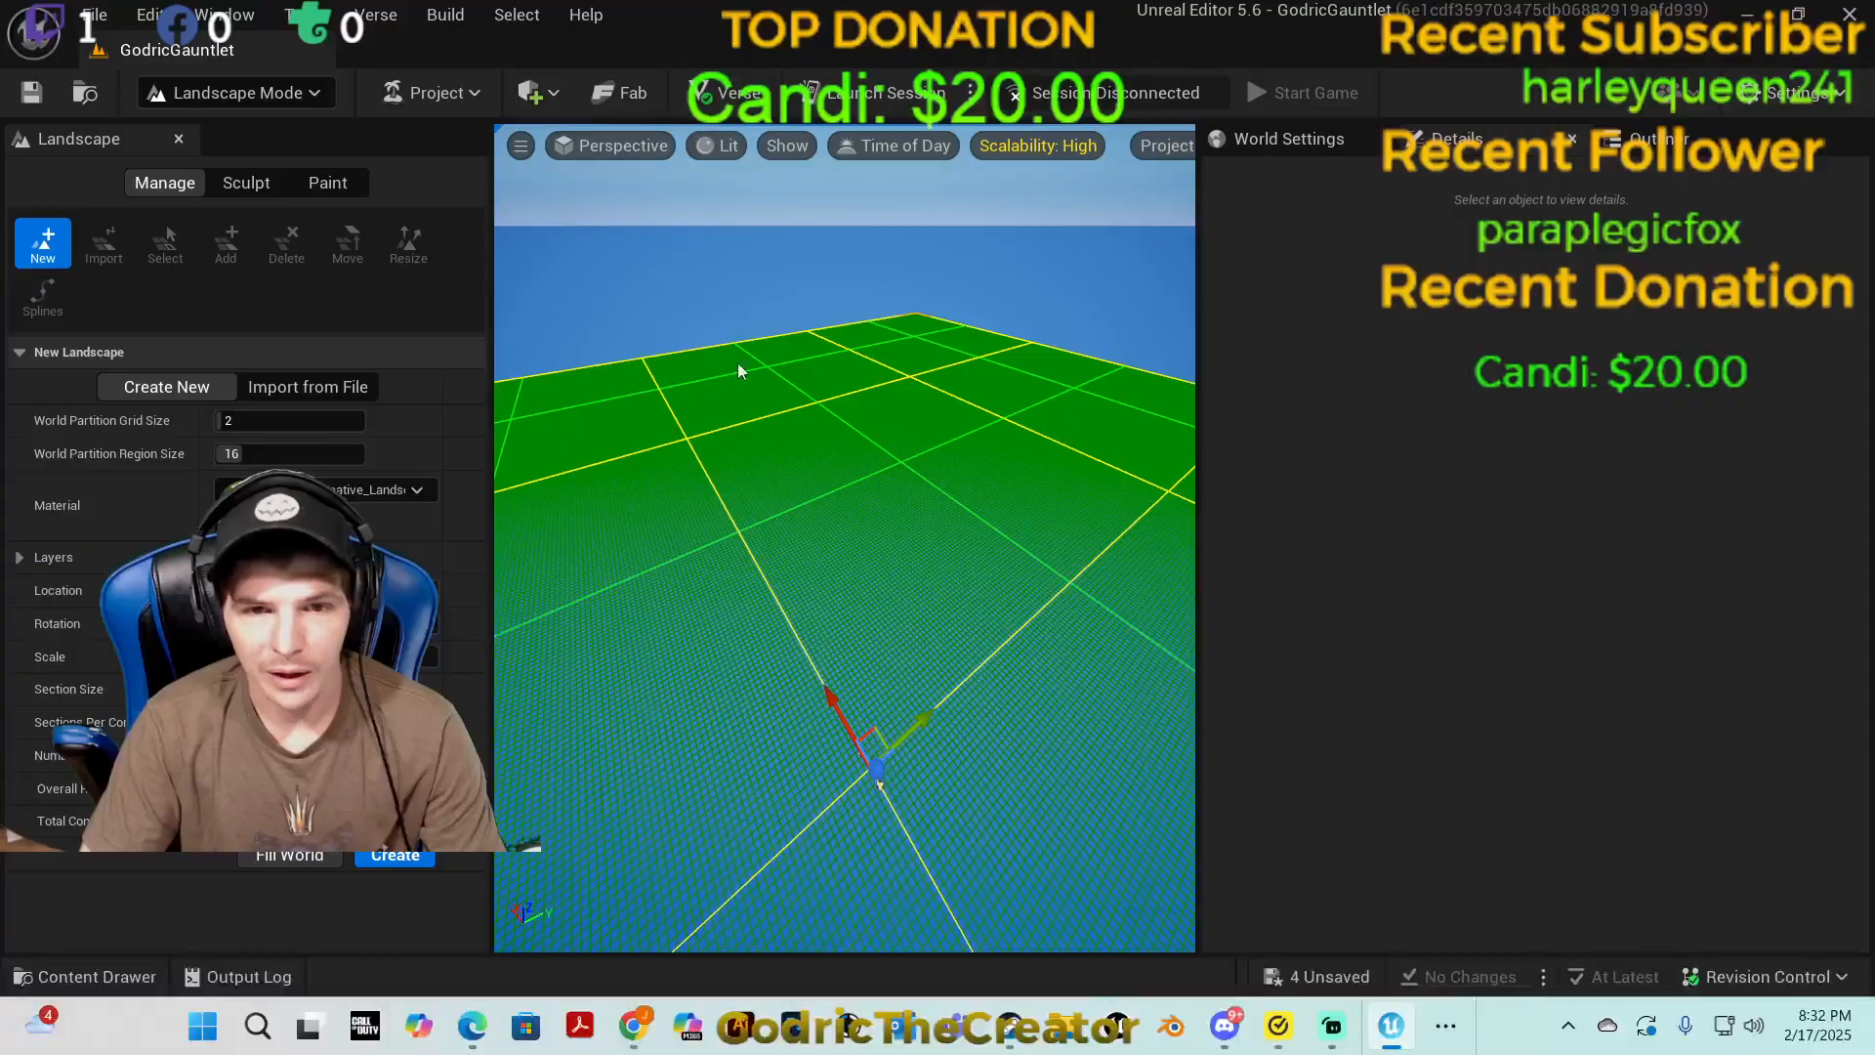
pyautogui.keyDown('alt'); pyautogui.moveTo(916, 342); pyautogui.dragTo(664, 318); pyautogui.keyUp('alt')
pyautogui.moveTo(992, 368); pyautogui.dragTo(967, 368, button='right')
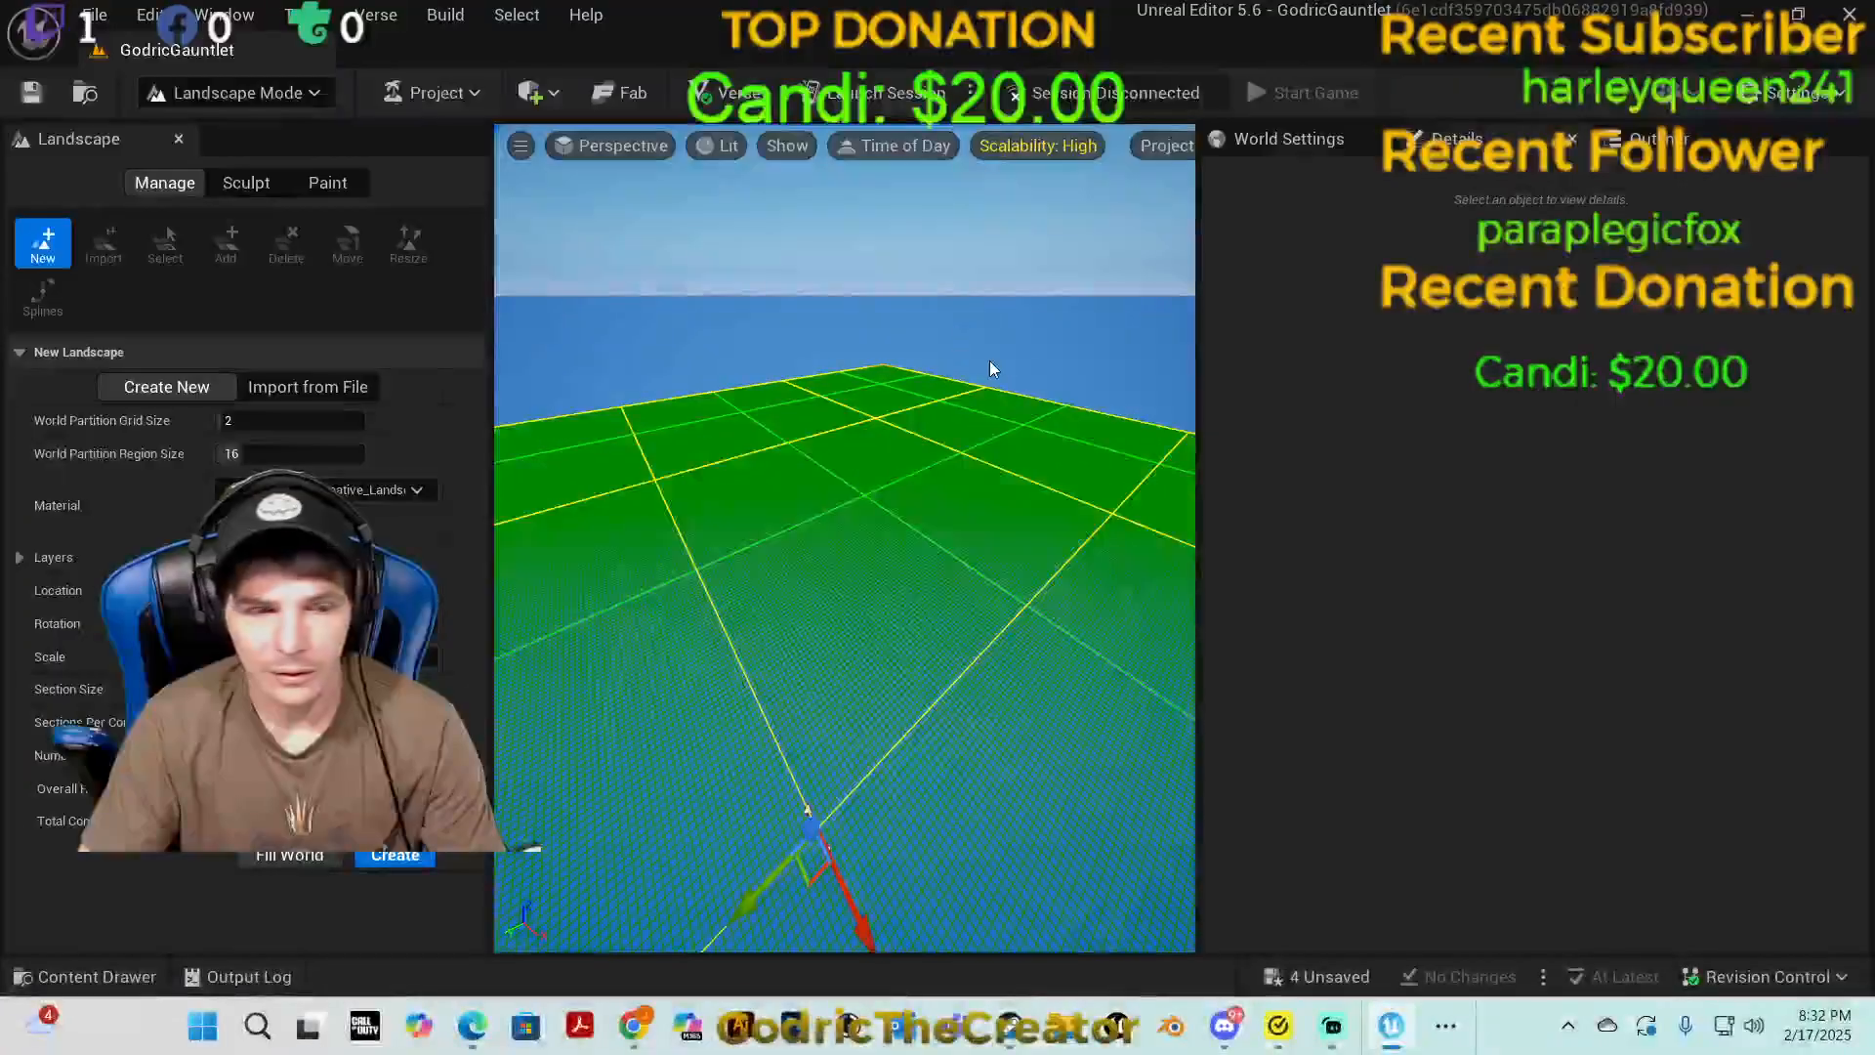
pyautogui.moveTo(871, 531); pyautogui.dragTo(1019, 605, button='right')
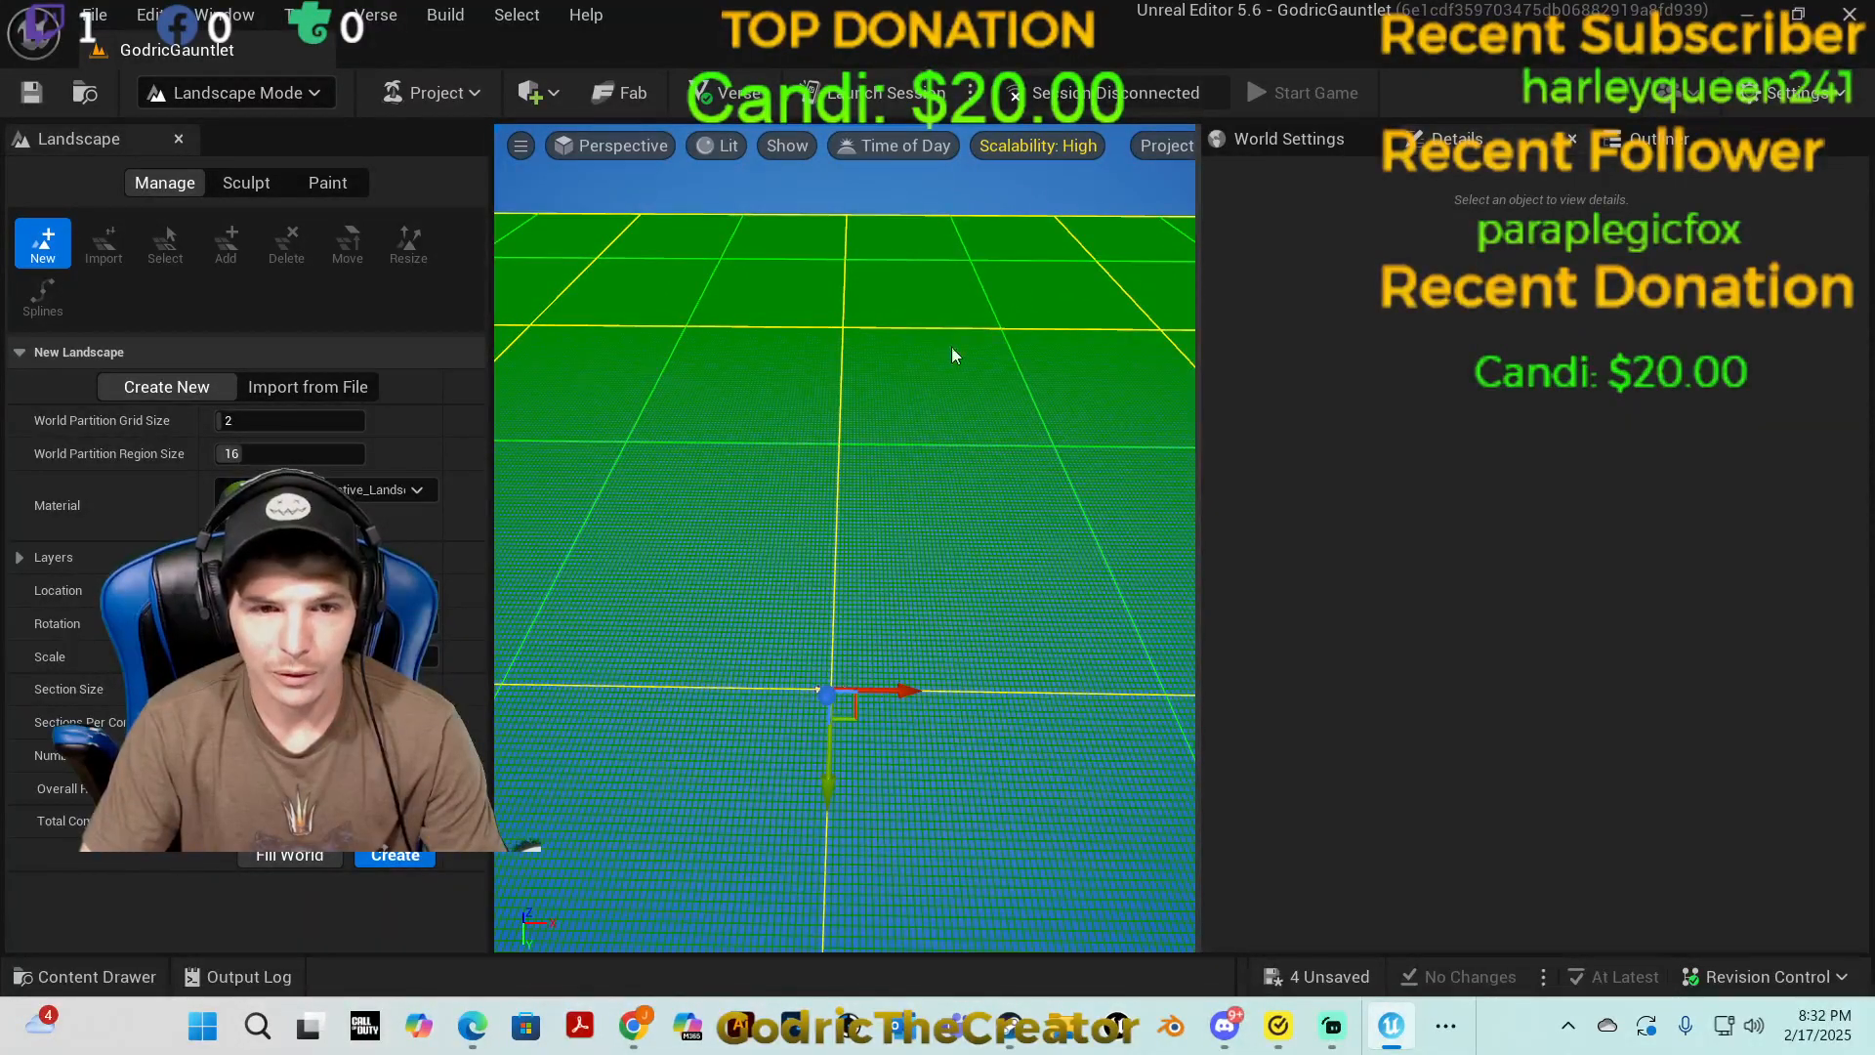
pyautogui.moveTo(935, 362); pyautogui.dragTo(1006, 390, button='right')
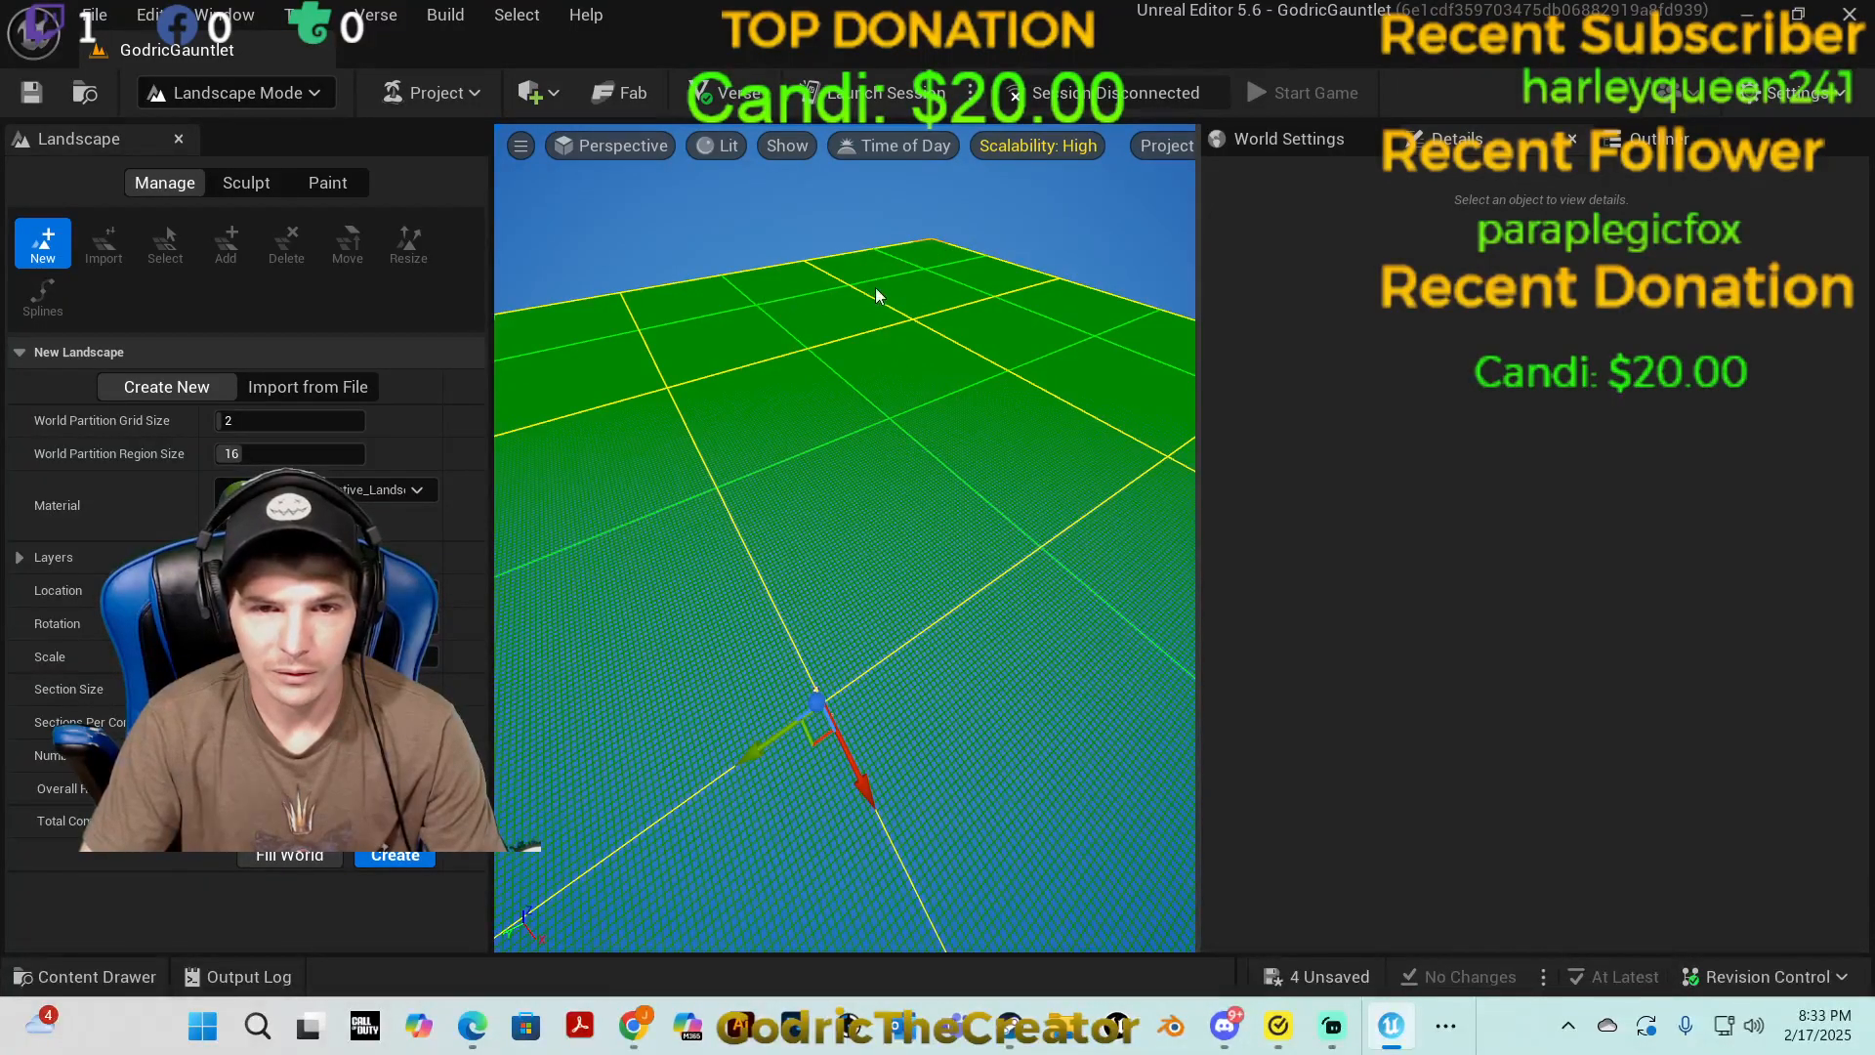
pyautogui.moveTo(872, 332); pyautogui.dragTo(943, 330, button='right')
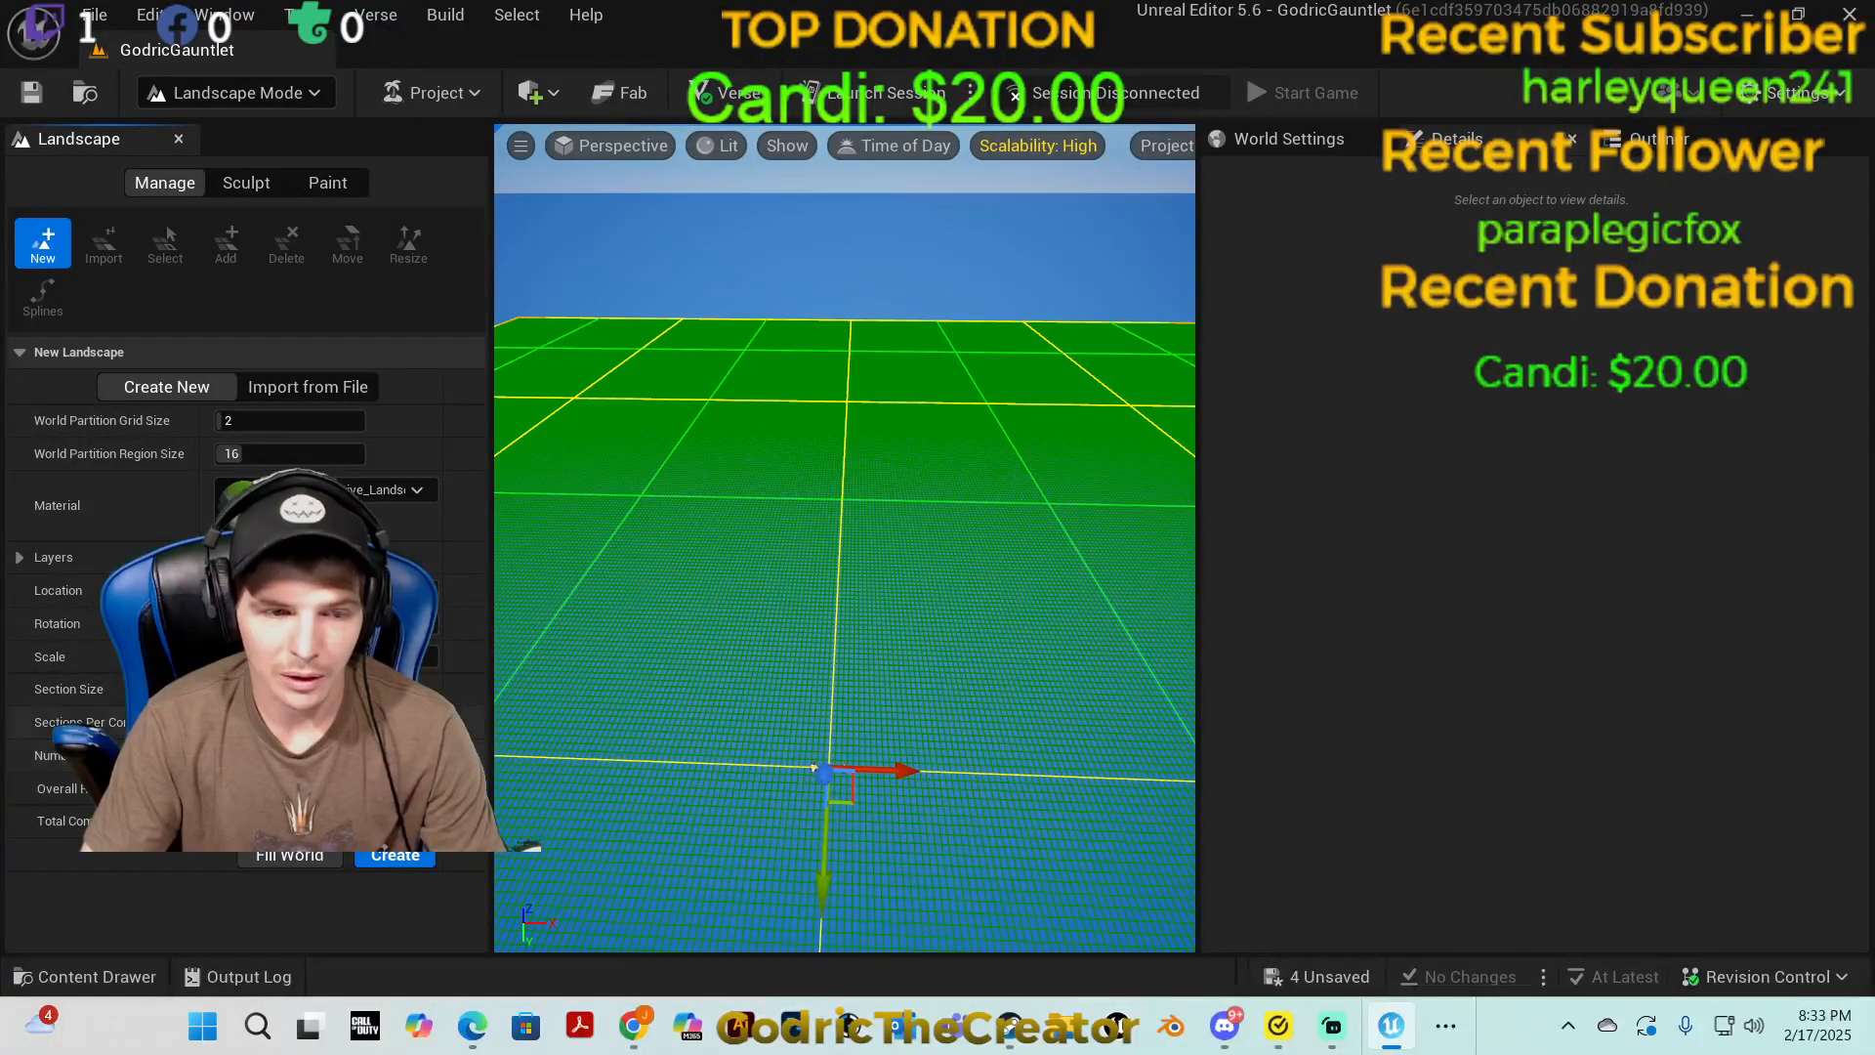
pyautogui.moveTo(848, 566); pyautogui.dragTo(971, 877, button='right')
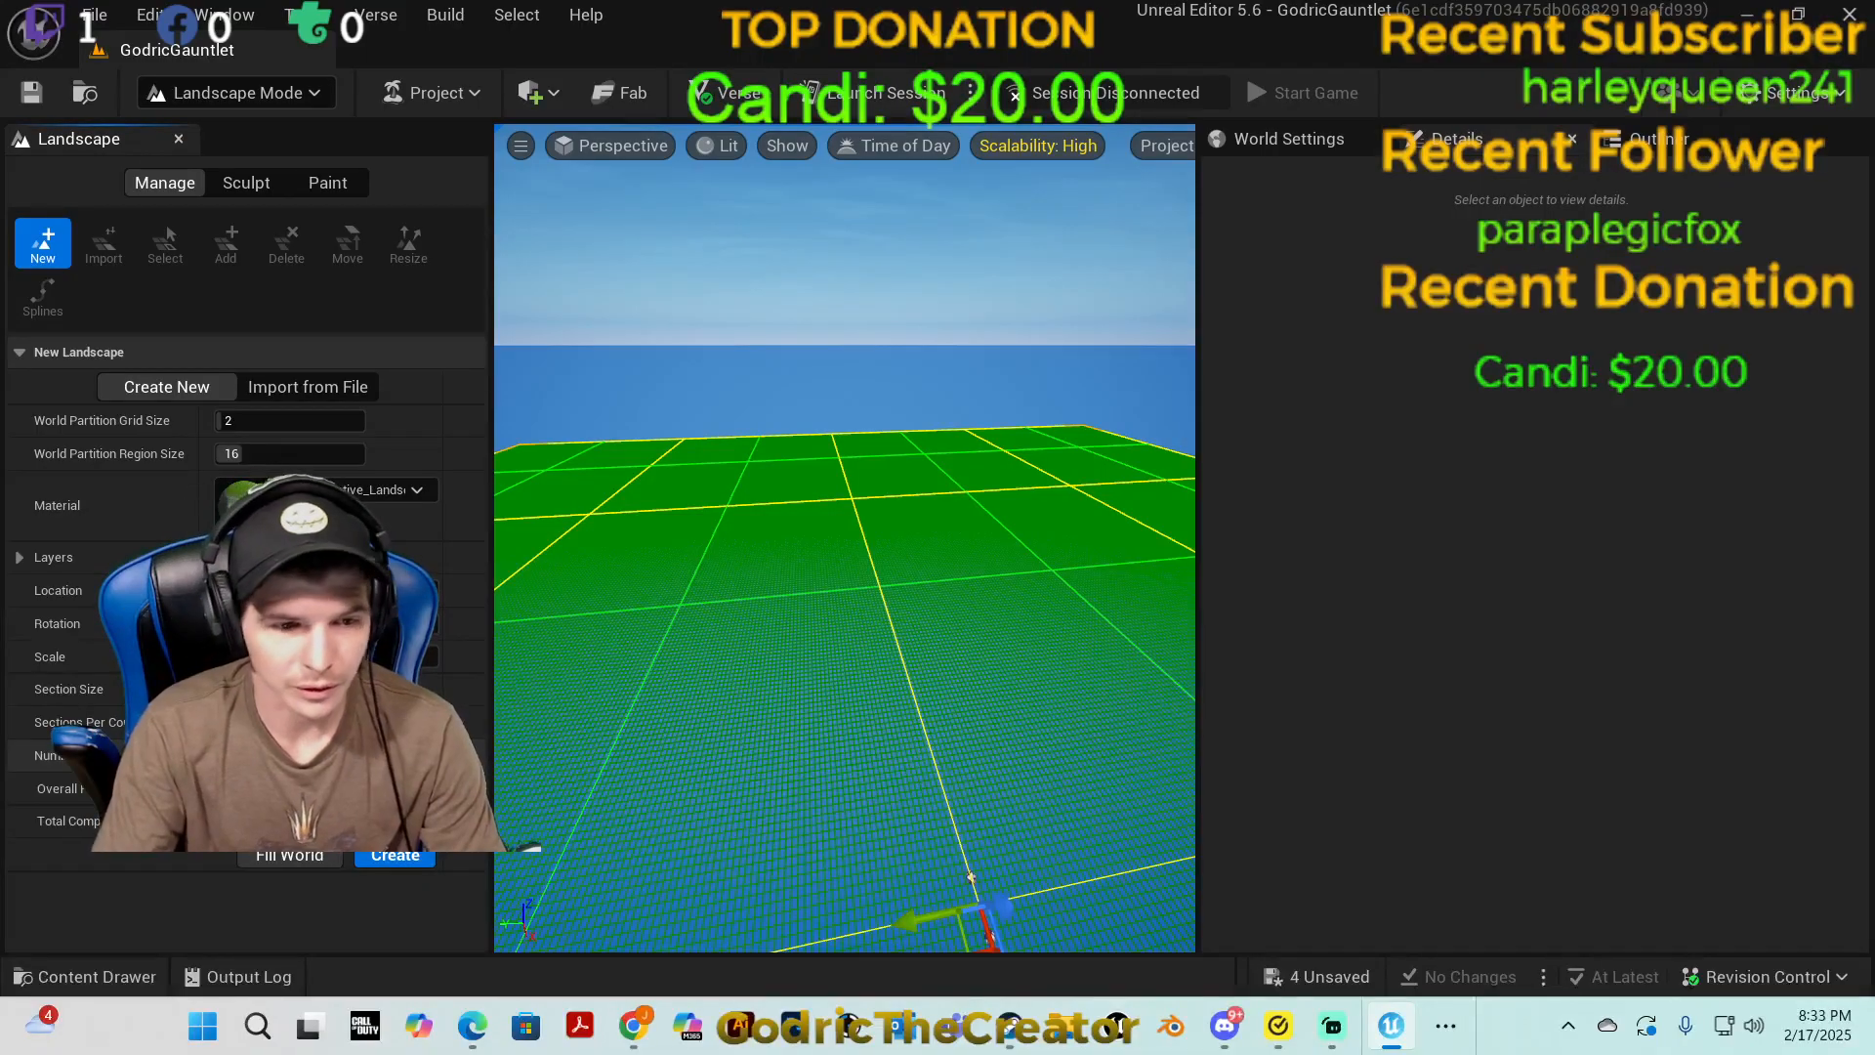
# Step: Enlarge the new landscape in both directions, entering 10 for the number of components, and create it
pyautogui.write('10')
pyautogui.press('Return')
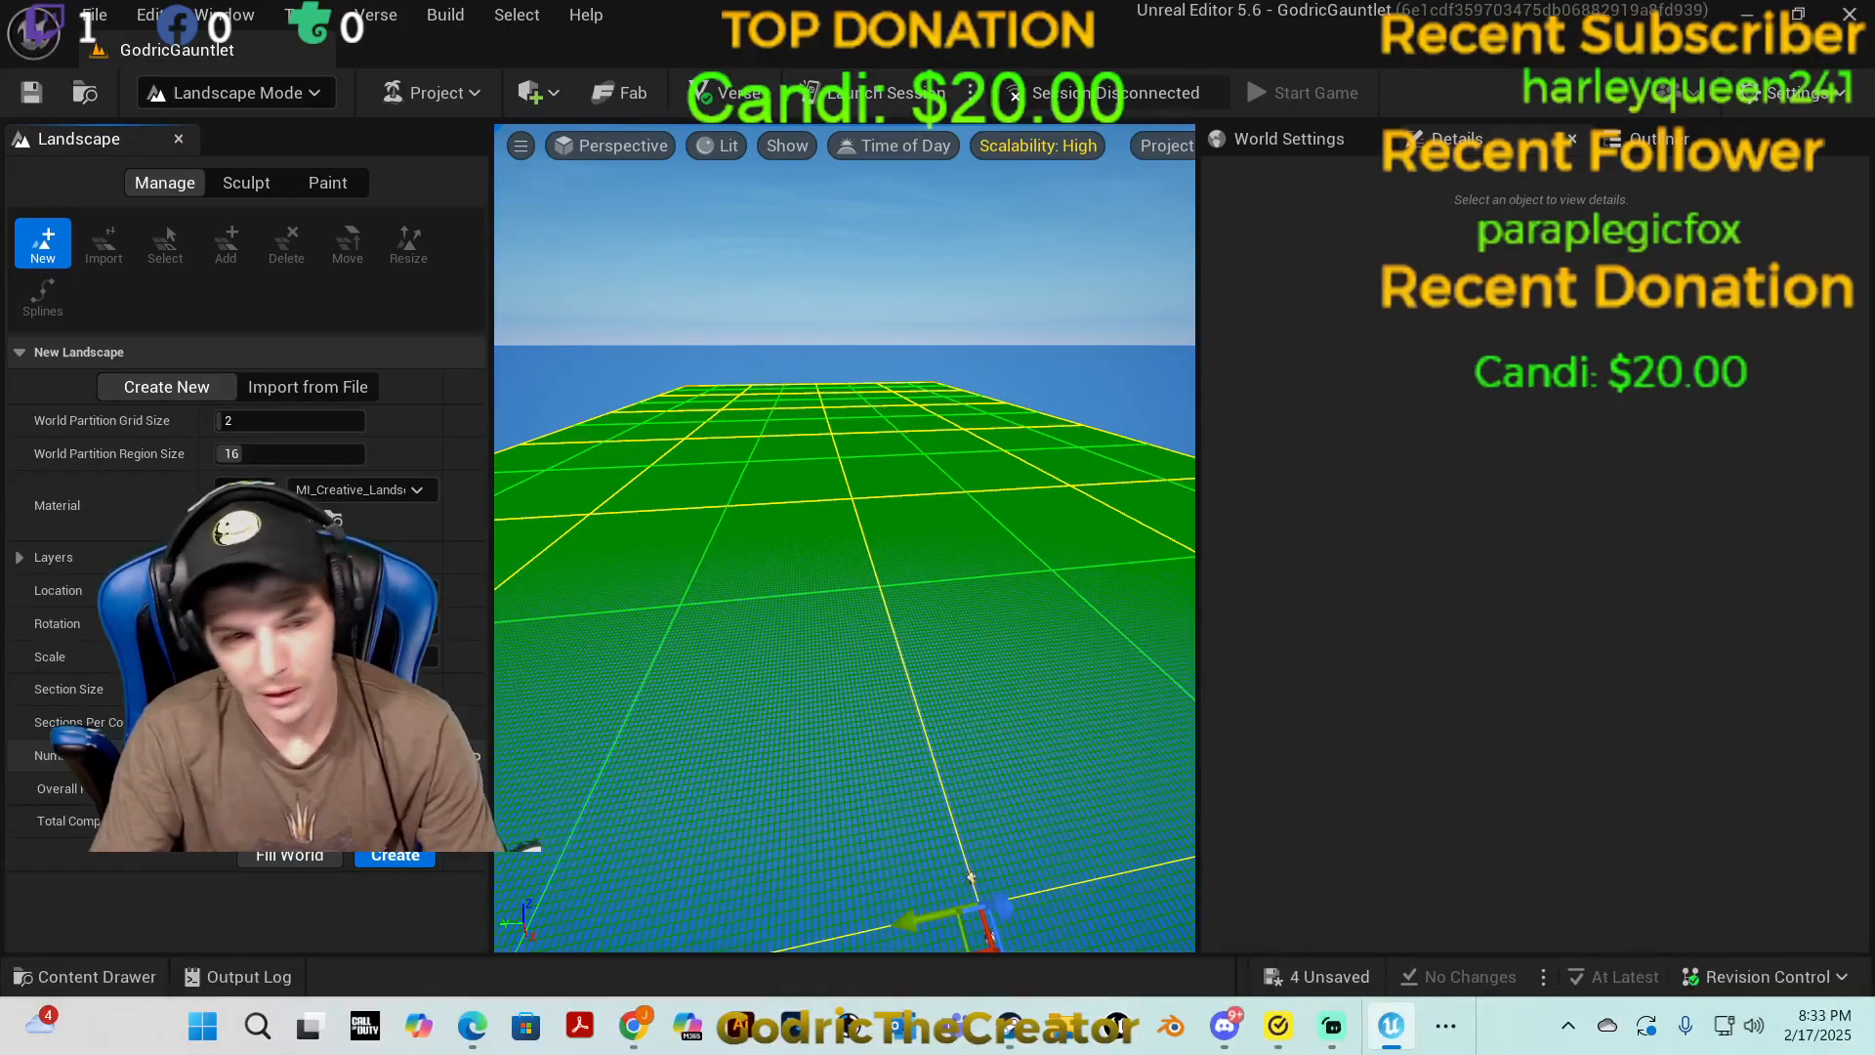
pyautogui.press('Return')
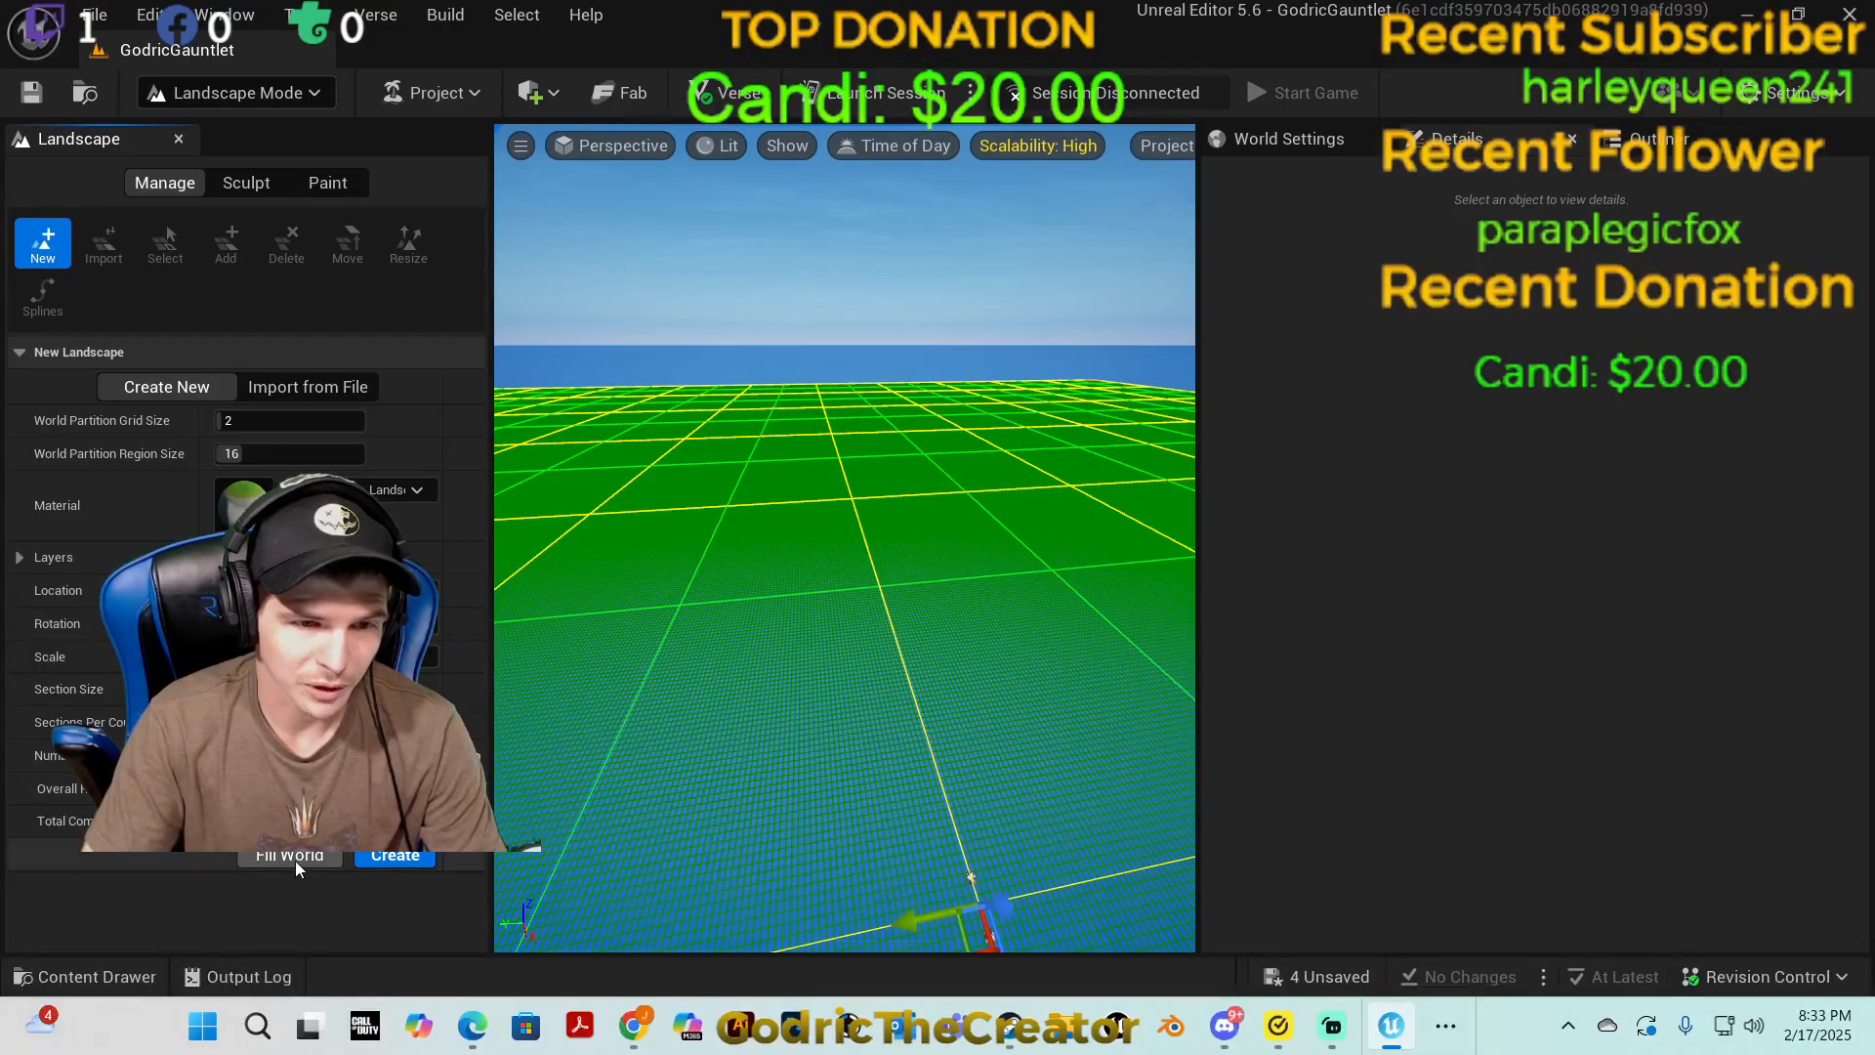
pyautogui.moveTo(782, 586); pyautogui.dragTo(1685, 478, button='right')
pyautogui.moveTo(845, 537); pyautogui.dragTo(760, 619, button='right')
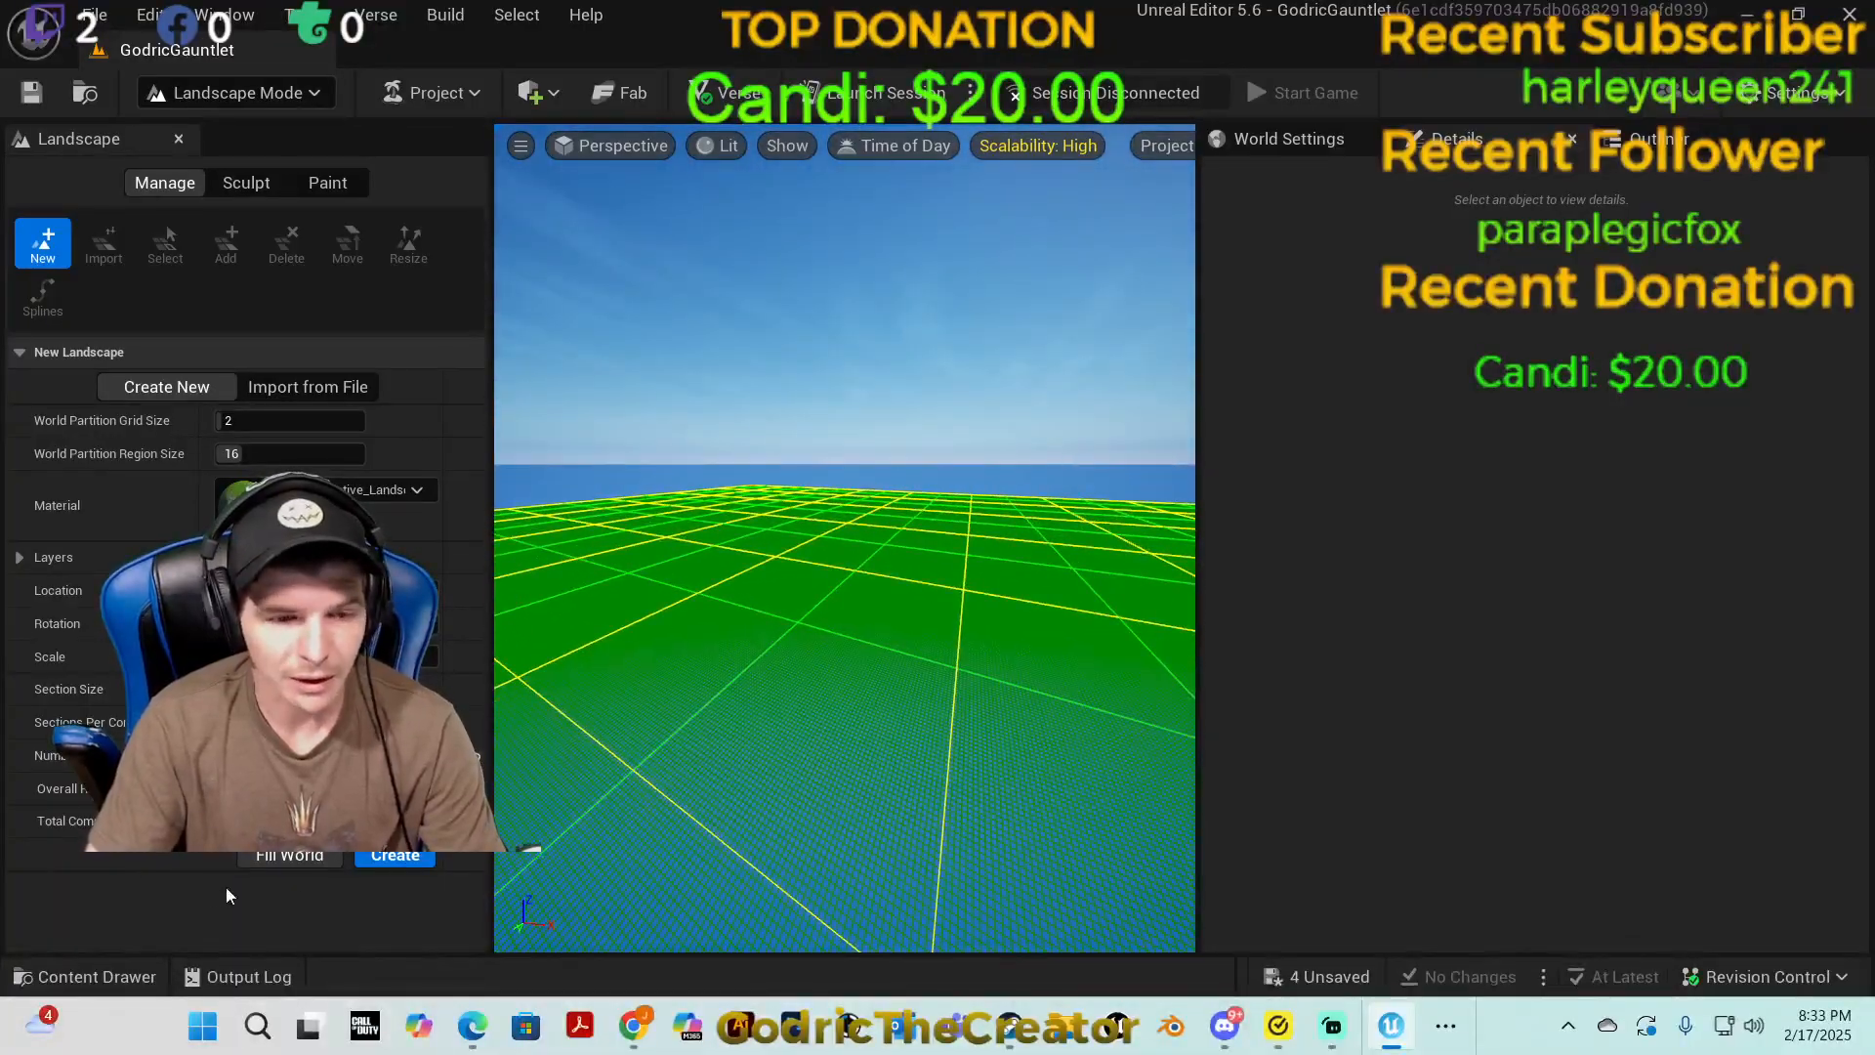
pyautogui.click(394, 858)
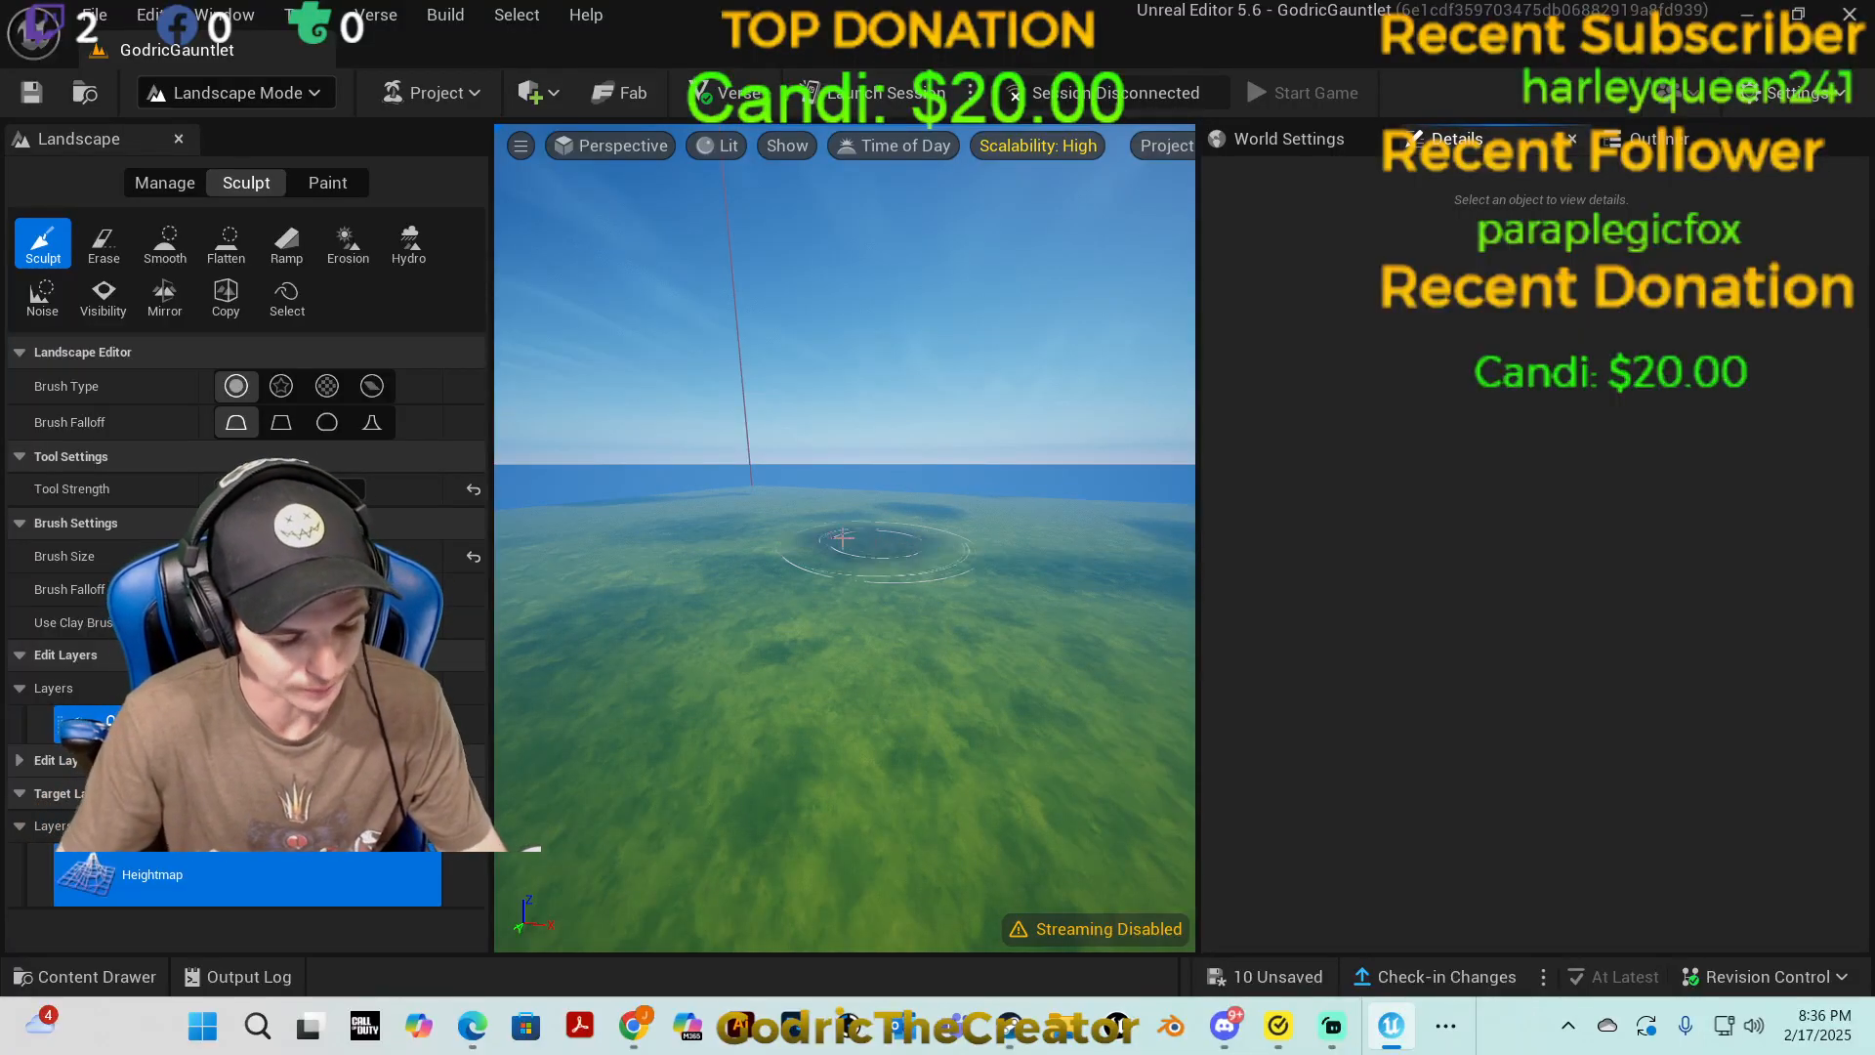
# Step: Sculpt a broad, rounded grassy hill on the flat landscape
pyautogui.moveTo(907, 512)
pyautogui.mouseDown(button='right')
pyautogui.moveTo(923, 699)
pyautogui.moveTo(928, 605)
pyautogui.moveTo(830, 552)
pyautogui.moveTo(733, 549)
pyautogui.moveTo(635, 576)
pyautogui.moveTo(547, 555)
pyautogui.moveTo(557, 683)
pyautogui.moveTo(572, 530)
pyautogui.moveTo(543, 508)
pyautogui.moveTo(537, 454)
pyautogui.moveTo(540, 547)
pyautogui.moveTo(543, 459)
pyautogui.moveTo(545, 498)
pyautogui.moveTo(580, 487)
pyautogui.moveTo(582, 508)
pyautogui.moveTo(592, 486)
pyautogui.moveTo(841, 553)
pyautogui.mouseUp(button='right')
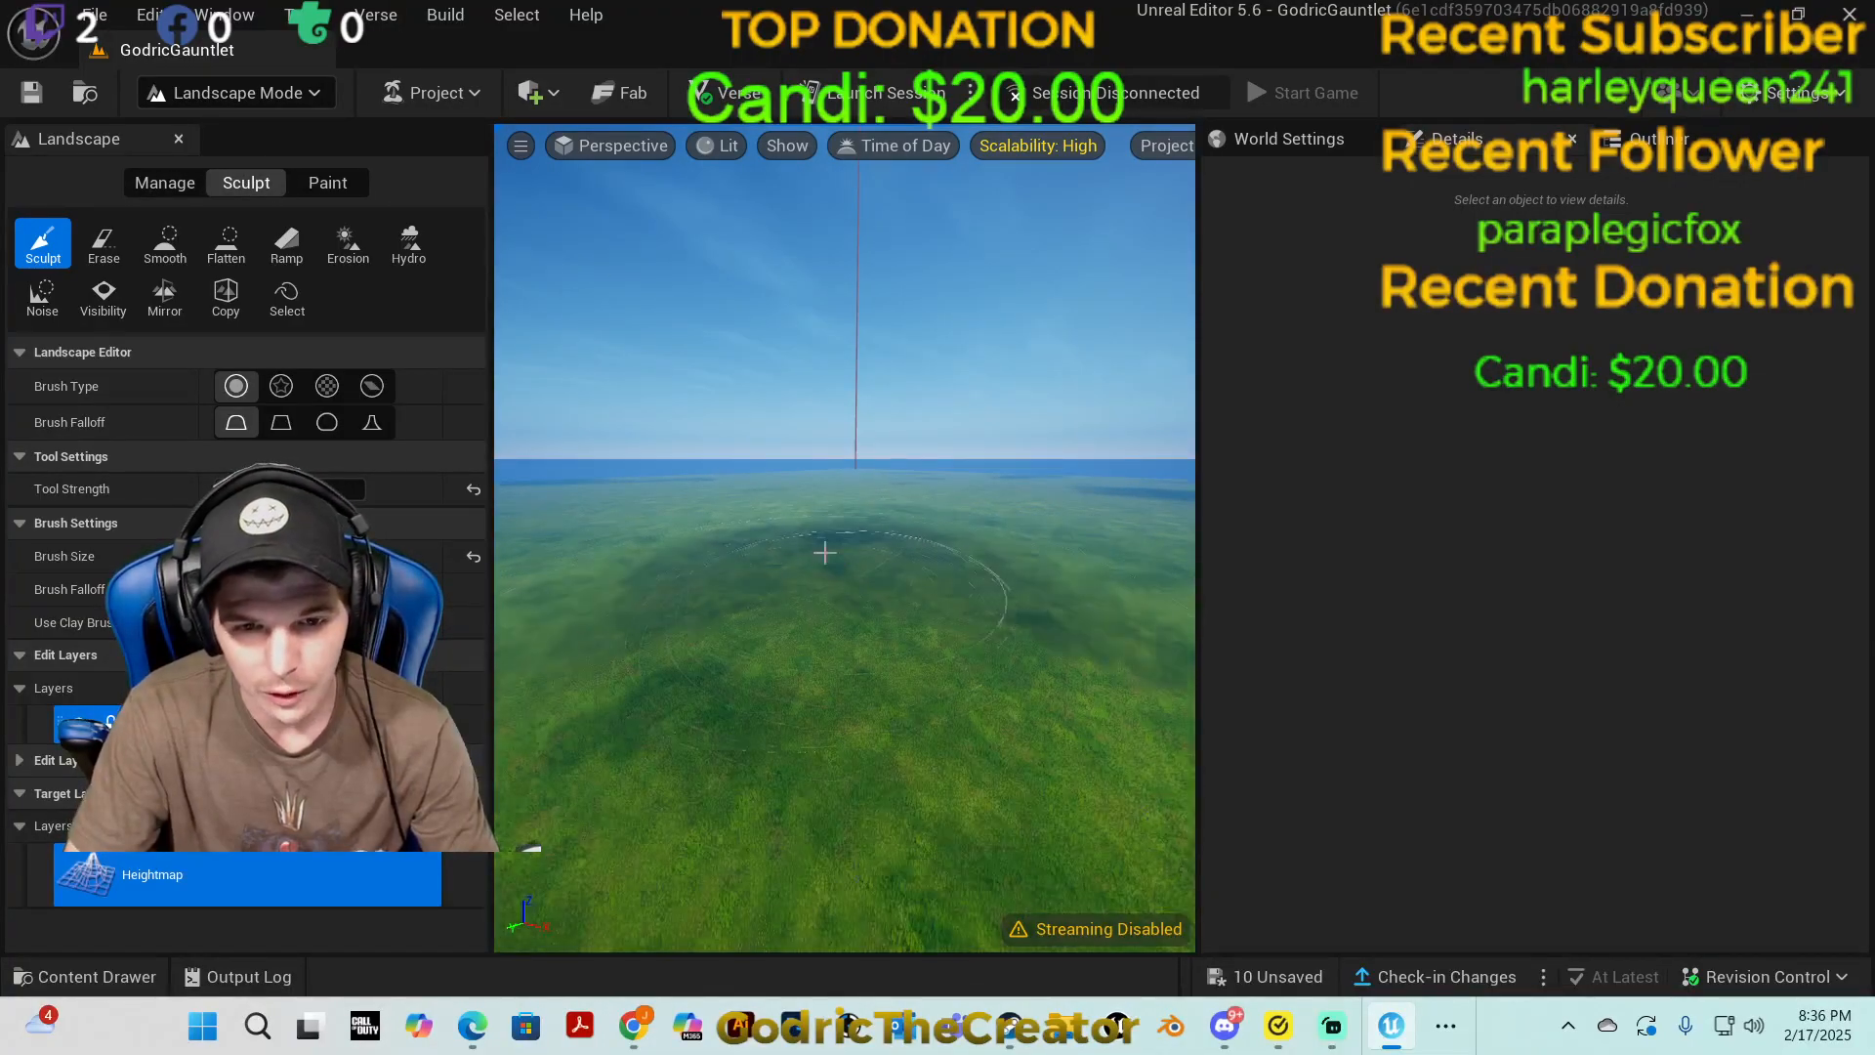
pyautogui.moveTo(872, 539)
pyautogui.mouseDown(button='right')
pyautogui.moveTo(810, 539)
pyautogui.moveTo(903, 539)
pyautogui.moveTo(877, 537)
pyautogui.mouseUp(button='right')
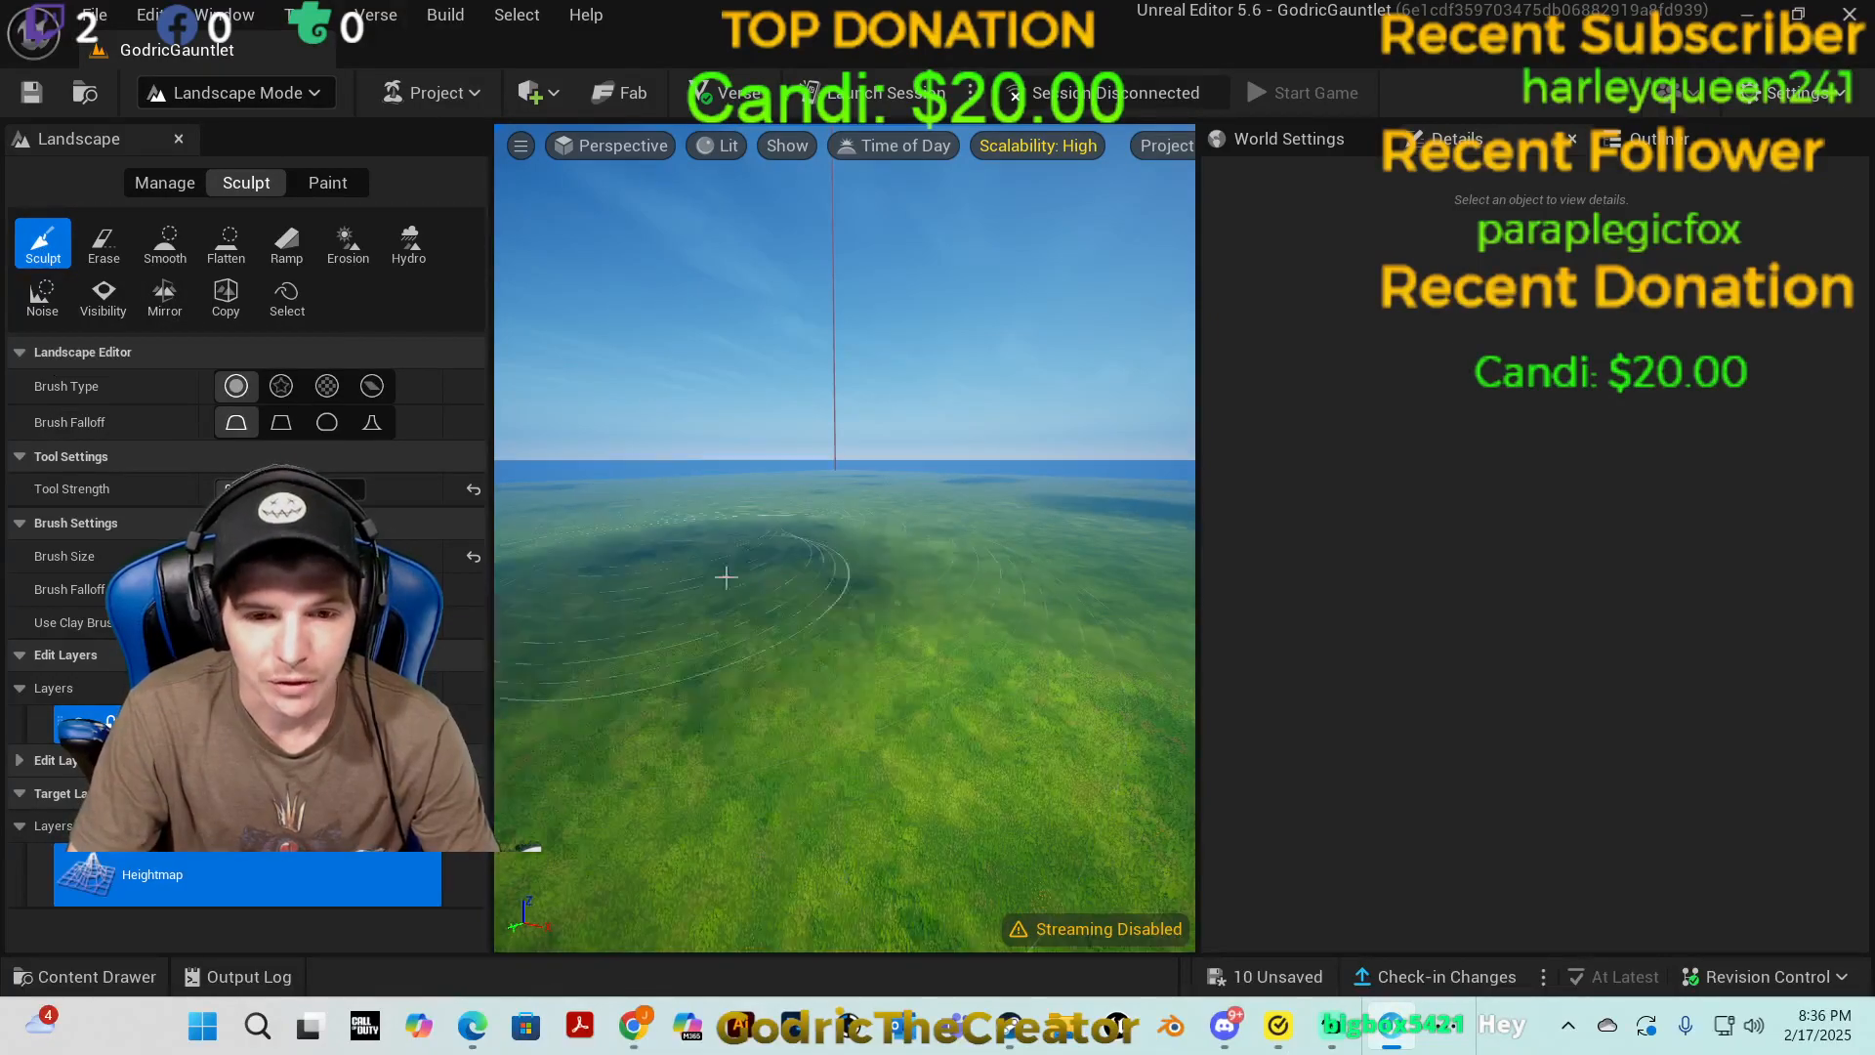
pyautogui.moveTo(766, 550); pyautogui.dragTo(836, 518)
# Step: Examine the landscape from high above and the sculpted hill up close for scale against the spawn figure
pyautogui.moveTo(836, 518)
pyautogui.mouseDown(button='right')
pyautogui.moveTo(917, 571)
pyautogui.moveTo(962, 547)
pyautogui.moveTo(818, 472)
pyautogui.moveTo(859, 473)
pyautogui.moveTo(810, 473)
pyautogui.moveTo(842, 477)
pyautogui.moveTo(852, 388)
pyautogui.moveTo(859, 469)
pyautogui.moveTo(861, 337)
pyautogui.moveTo(864, 469)
pyautogui.mouseUp(button='right')
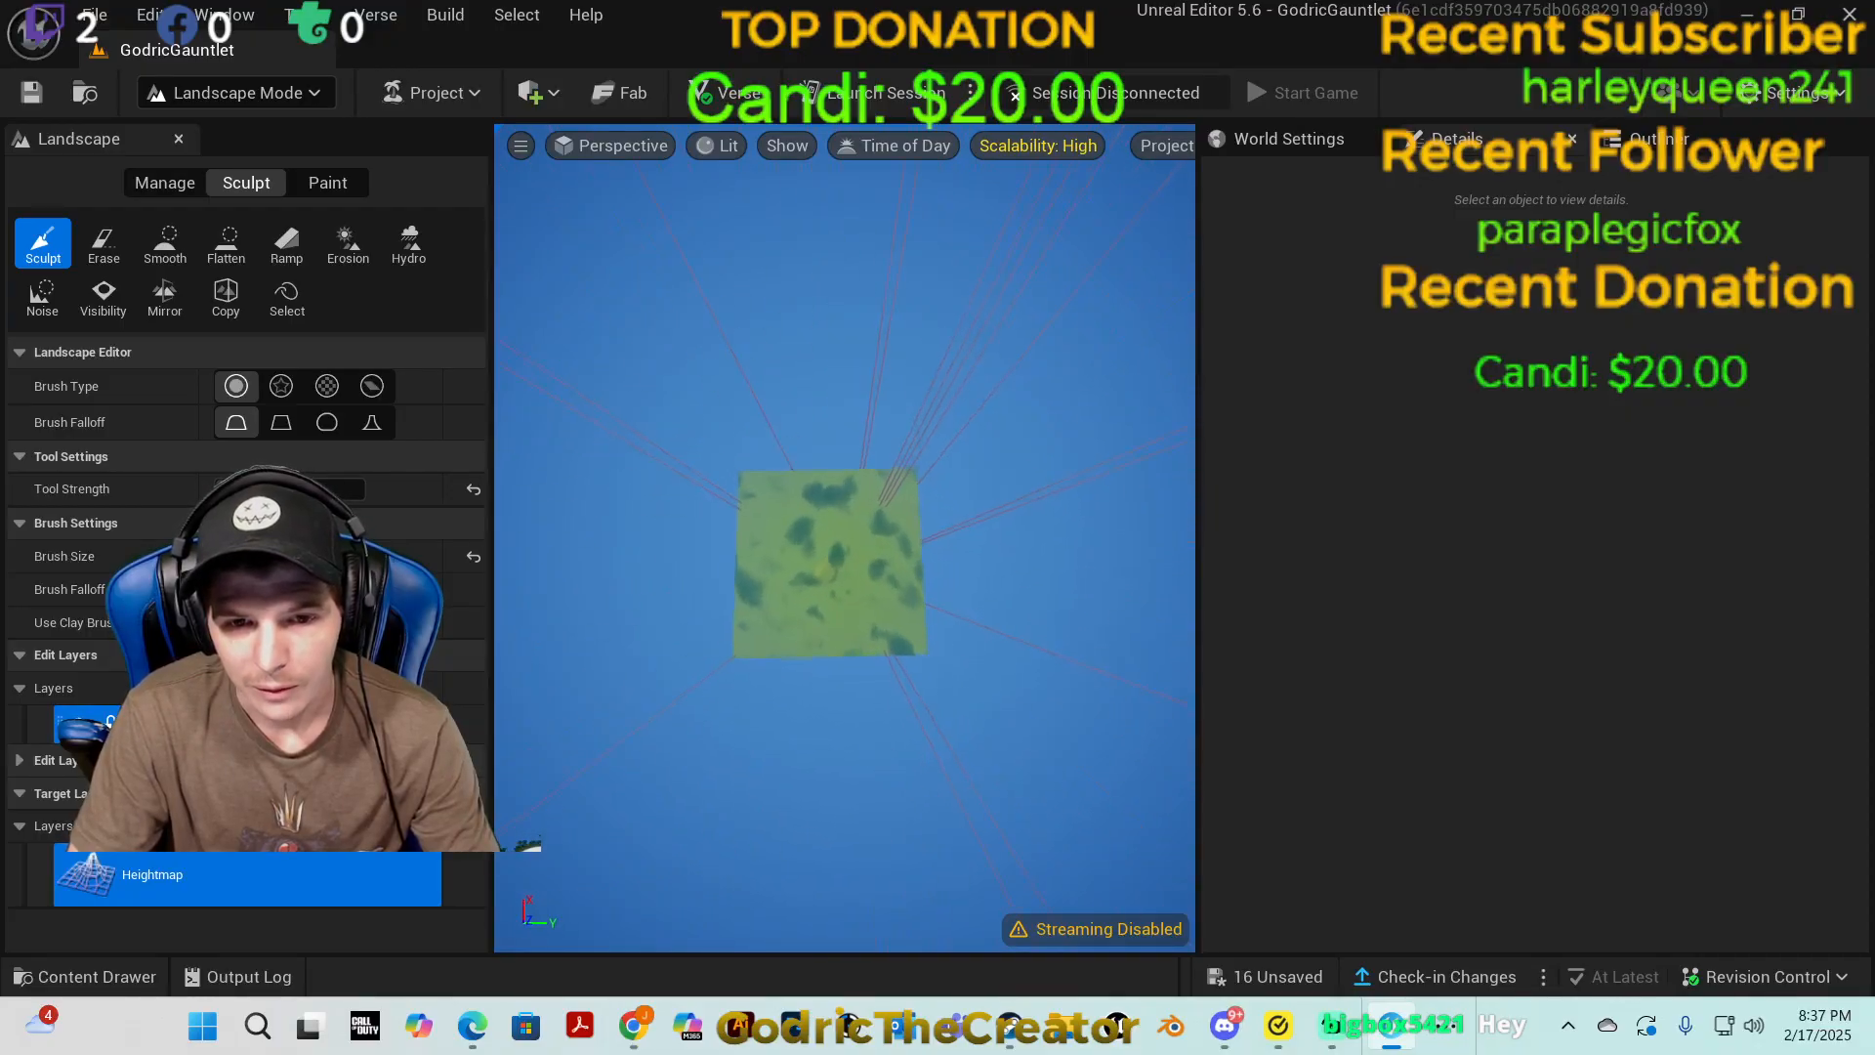
pyautogui.press('w')
pyautogui.moveTo(864, 468); pyautogui.dragTo(937, 440, button='right')
pyautogui.press('w')
pyautogui.moveTo(849, 535); pyautogui.dragTo(652, 393, button='right')
pyautogui.press('w')
pyautogui.press('w')
pyautogui.press('e')
pyautogui.press('w')
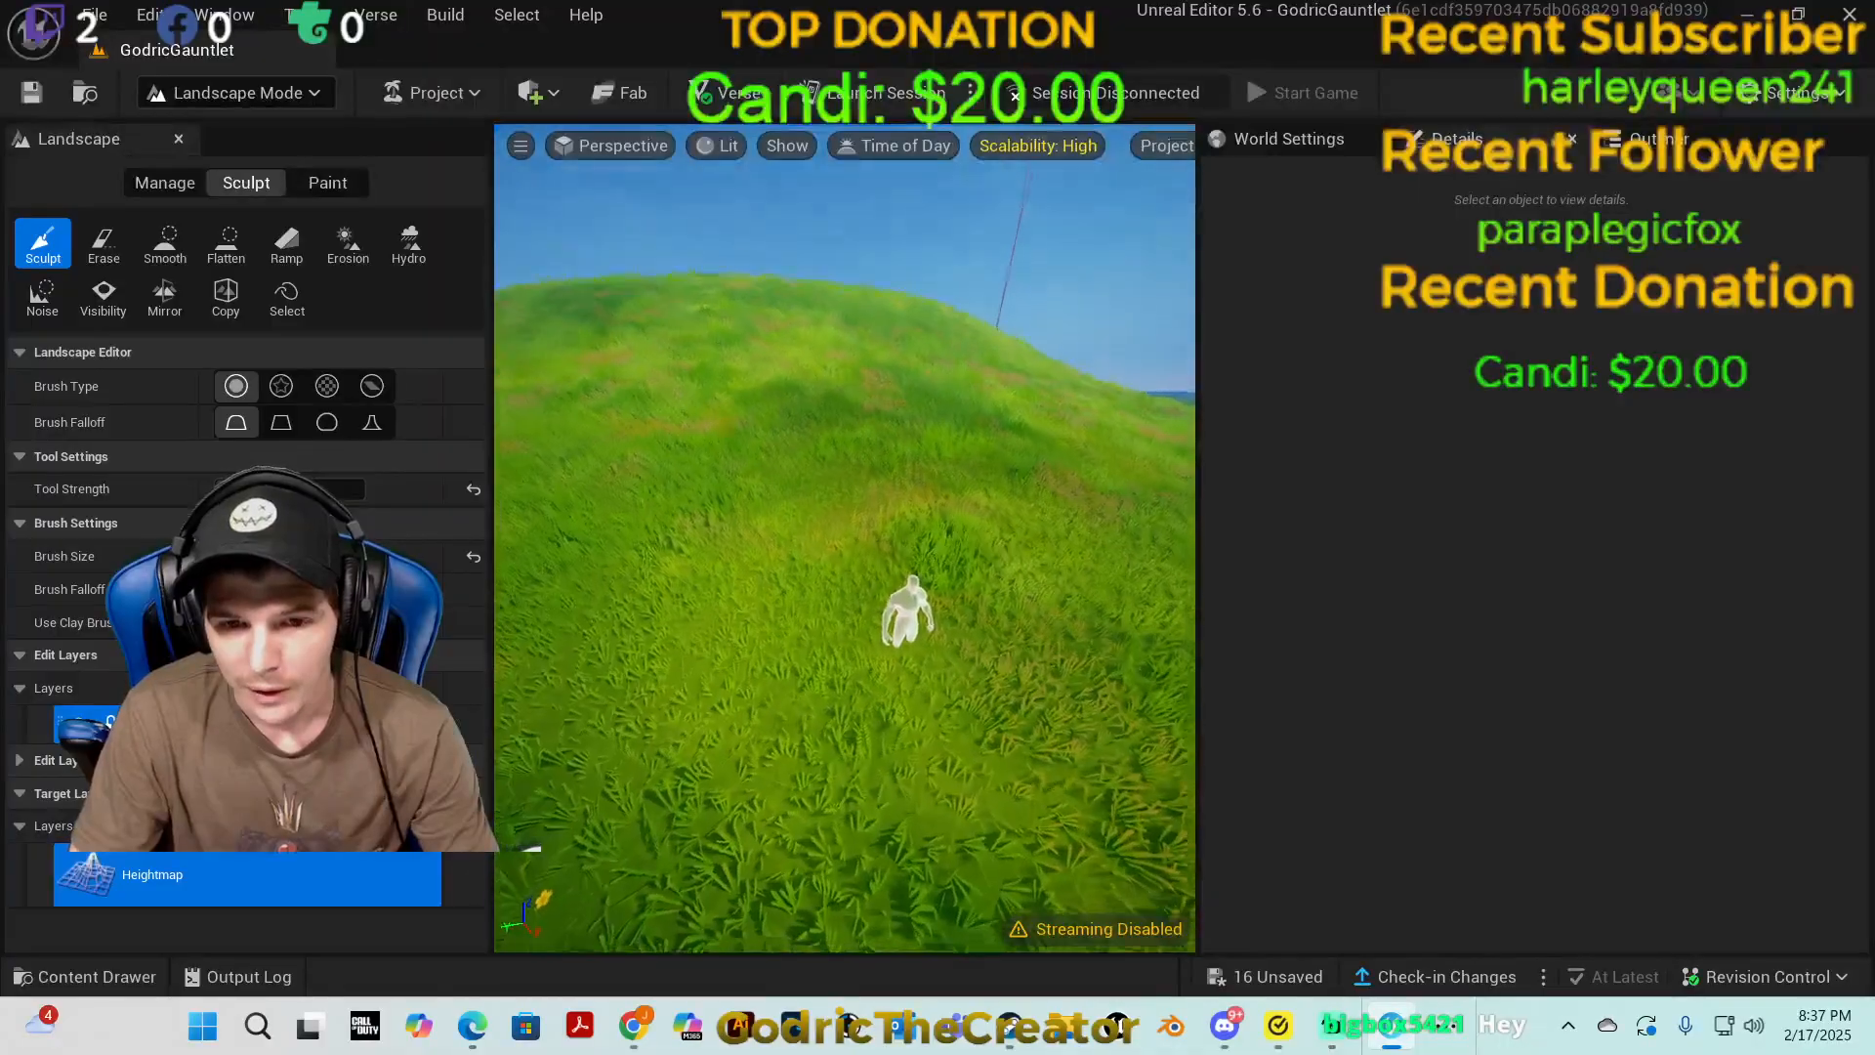
pyautogui.moveTo(941, 618); pyautogui.dragTo(1054, 558, button='right')
pyautogui.press('w')
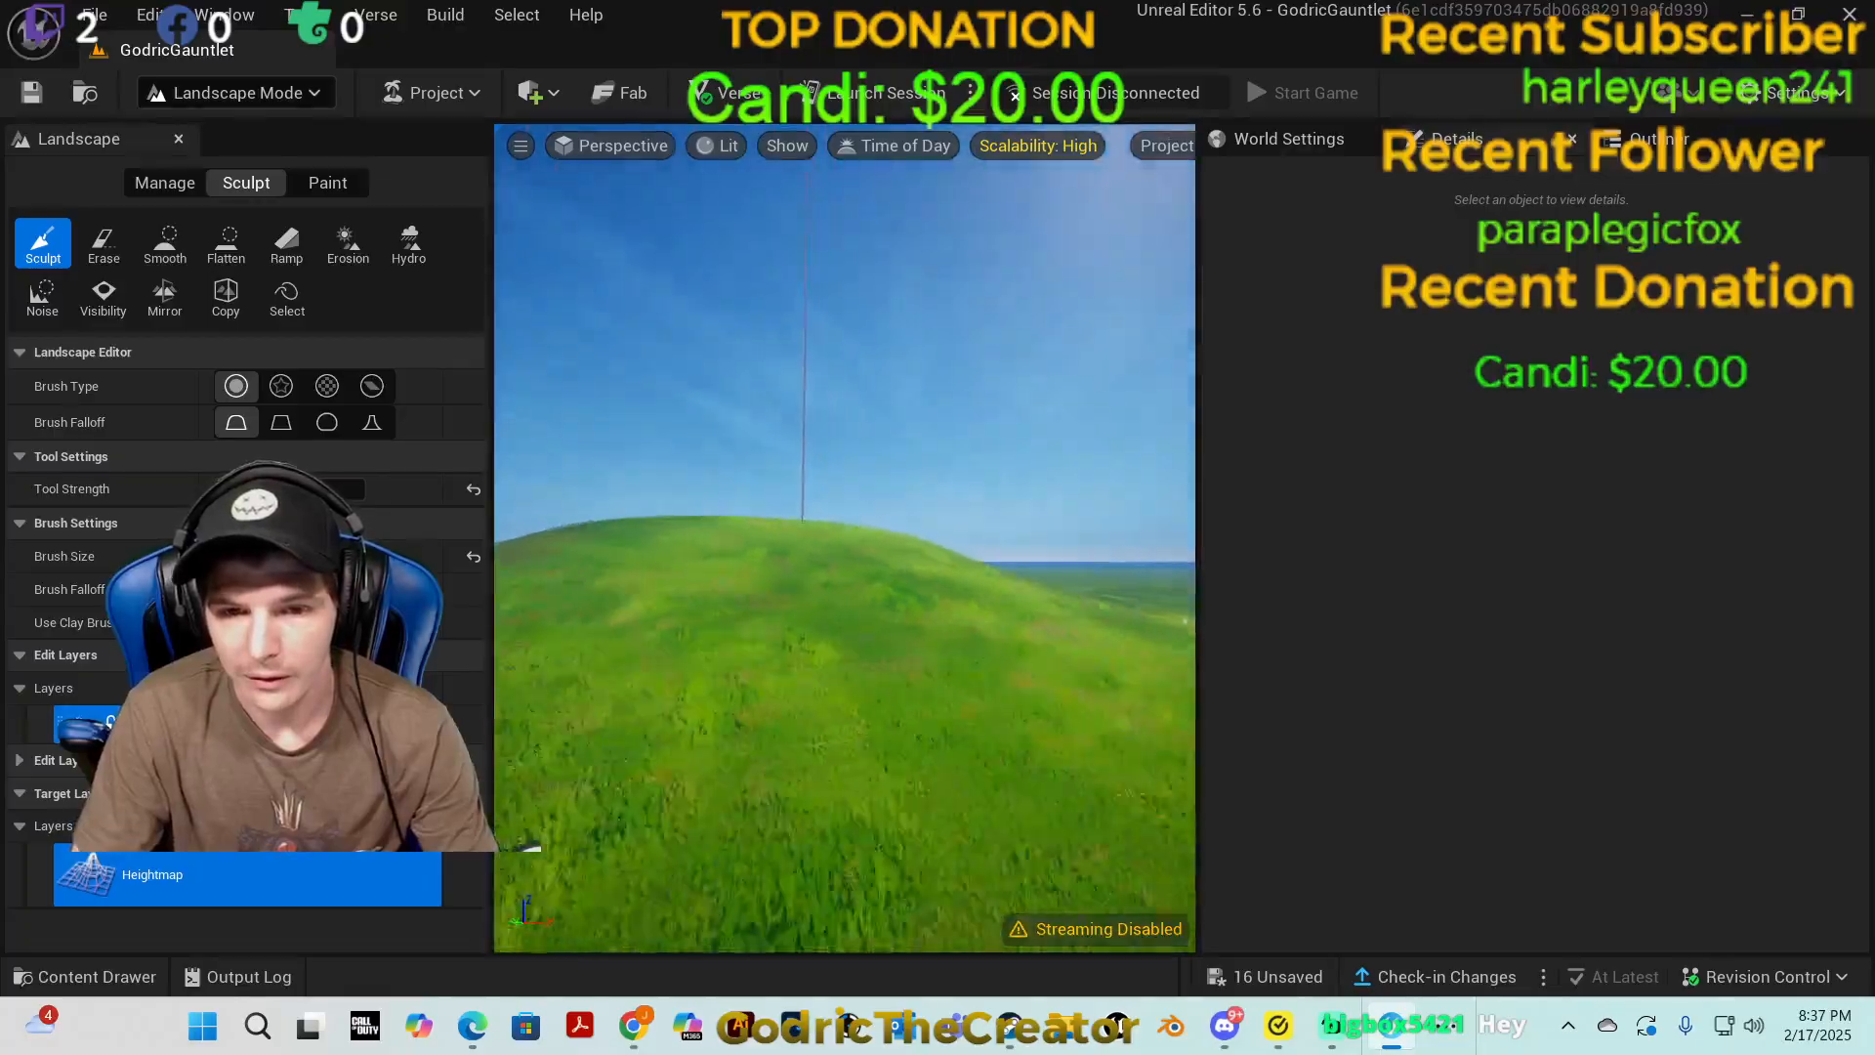
pyautogui.moveTo(845, 537)
pyautogui.mouseDown(button='right')
pyautogui.moveTo(1099, 537)
pyautogui.moveTo(937, 535)
pyautogui.moveTo(874, 560)
pyautogui.moveTo(877, 582)
pyautogui.moveTo(859, 342)
pyautogui.moveTo(840, 567)
pyautogui.moveTo(894, 584)
pyautogui.moveTo(946, 545)
pyautogui.moveTo(850, 559)
pyautogui.moveTo(856, 578)
pyautogui.moveTo(1041, 549)
pyautogui.mouseUp(button='right')
pyautogui.press('w')
pyautogui.press('w')
pyautogui.press('s')
pyautogui.press('s')
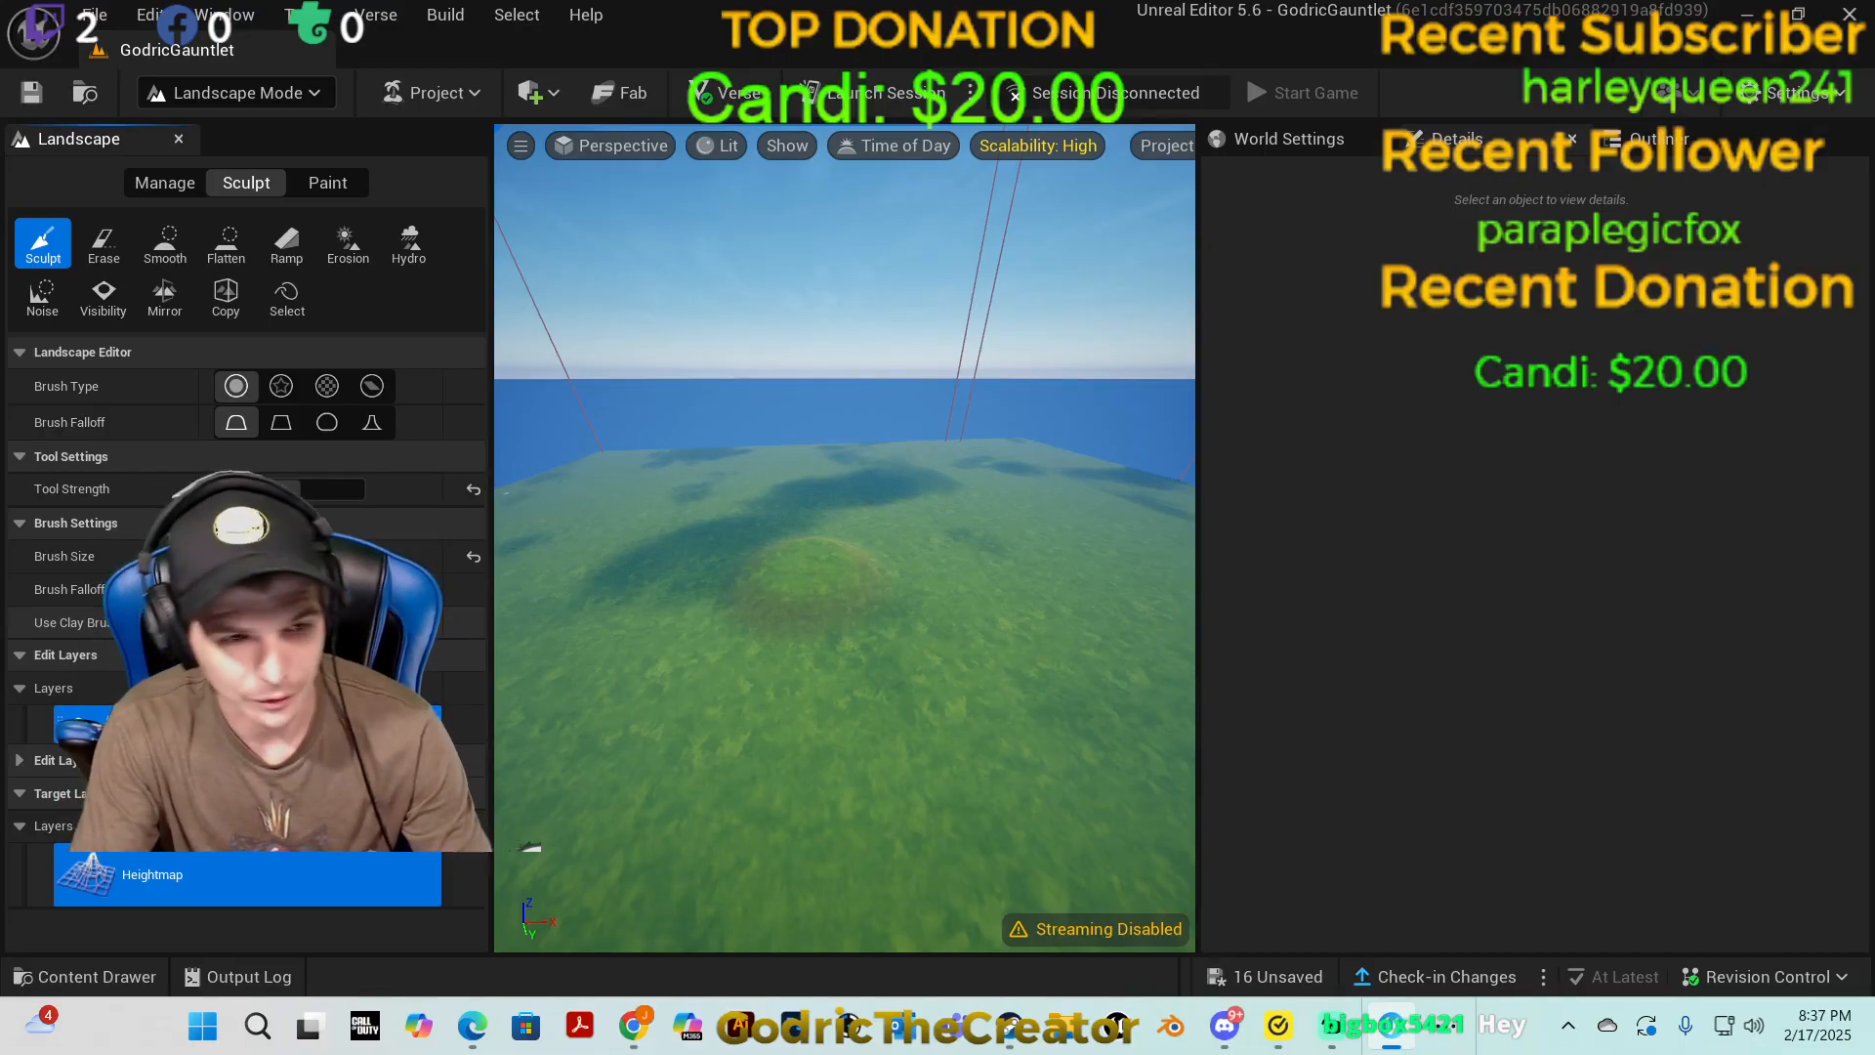
# Step: Sculpt a steep rocky mound on the grass near the existing hill with several Sculpt strokes
pyautogui.moveTo(710, 643)
pyautogui.mouseDown()
pyautogui.moveTo(795, 745)
pyautogui.moveTo(766, 804)
pyautogui.moveTo(1011, 840)
pyautogui.mouseUp()
pyautogui.moveTo(1010, 840)
pyautogui.mouseDown(button='right')
pyautogui.moveTo(937, 801)
pyautogui.moveTo(840, 889)
pyautogui.moveTo(781, 903)
pyautogui.moveTo(693, 884)
pyautogui.moveTo(913, 784)
pyautogui.mouseUp(button='right')
pyautogui.moveTo(878, 734)
pyautogui.mouseDown()
pyautogui.moveTo(925, 712)
pyautogui.moveTo(909, 687)
pyautogui.moveTo(927, 674)
pyautogui.mouseUp()
pyautogui.moveTo(988, 633)
pyautogui.mouseDown(button='right')
pyautogui.moveTo(1084, 605)
pyautogui.moveTo(1133, 654)
pyautogui.moveTo(1187, 666)
pyautogui.mouseUp(button='right')
pyautogui.moveTo(838, 761)
pyautogui.mouseDown()
pyautogui.moveTo(842, 713)
pyautogui.moveTo(830, 727)
pyautogui.mouseUp()
pyautogui.moveTo(699, 854); pyautogui.dragTo(796, 874, button='right')
pyautogui.moveTo(711, 811)
pyautogui.mouseDown()
pyautogui.moveTo(789, 714)
pyautogui.moveTo(781, 791)
pyautogui.moveTo(865, 693)
pyautogui.mouseUp()
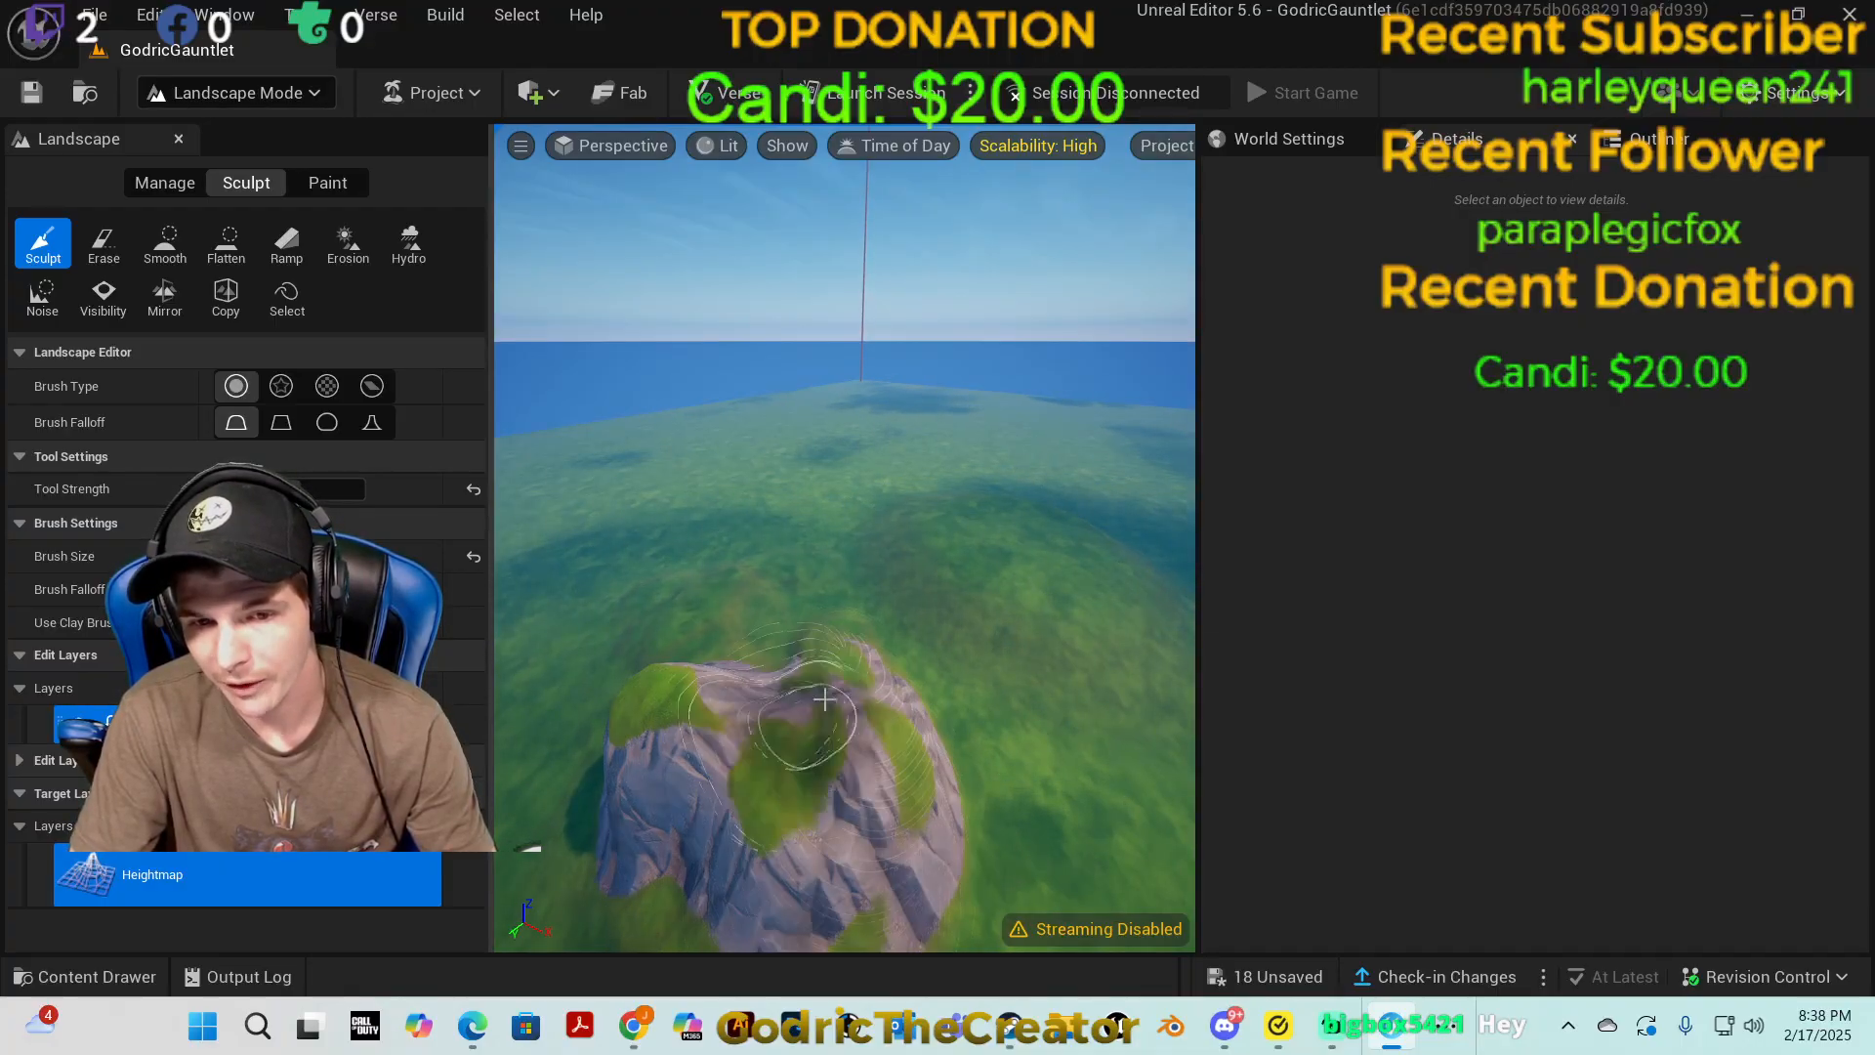
pyautogui.moveTo(859, 635)
pyautogui.mouseDown(button='right')
pyautogui.moveTo(898, 703)
pyautogui.moveTo(889, 586)
pyautogui.moveTo(894, 674)
pyautogui.mouseUp(button='right')
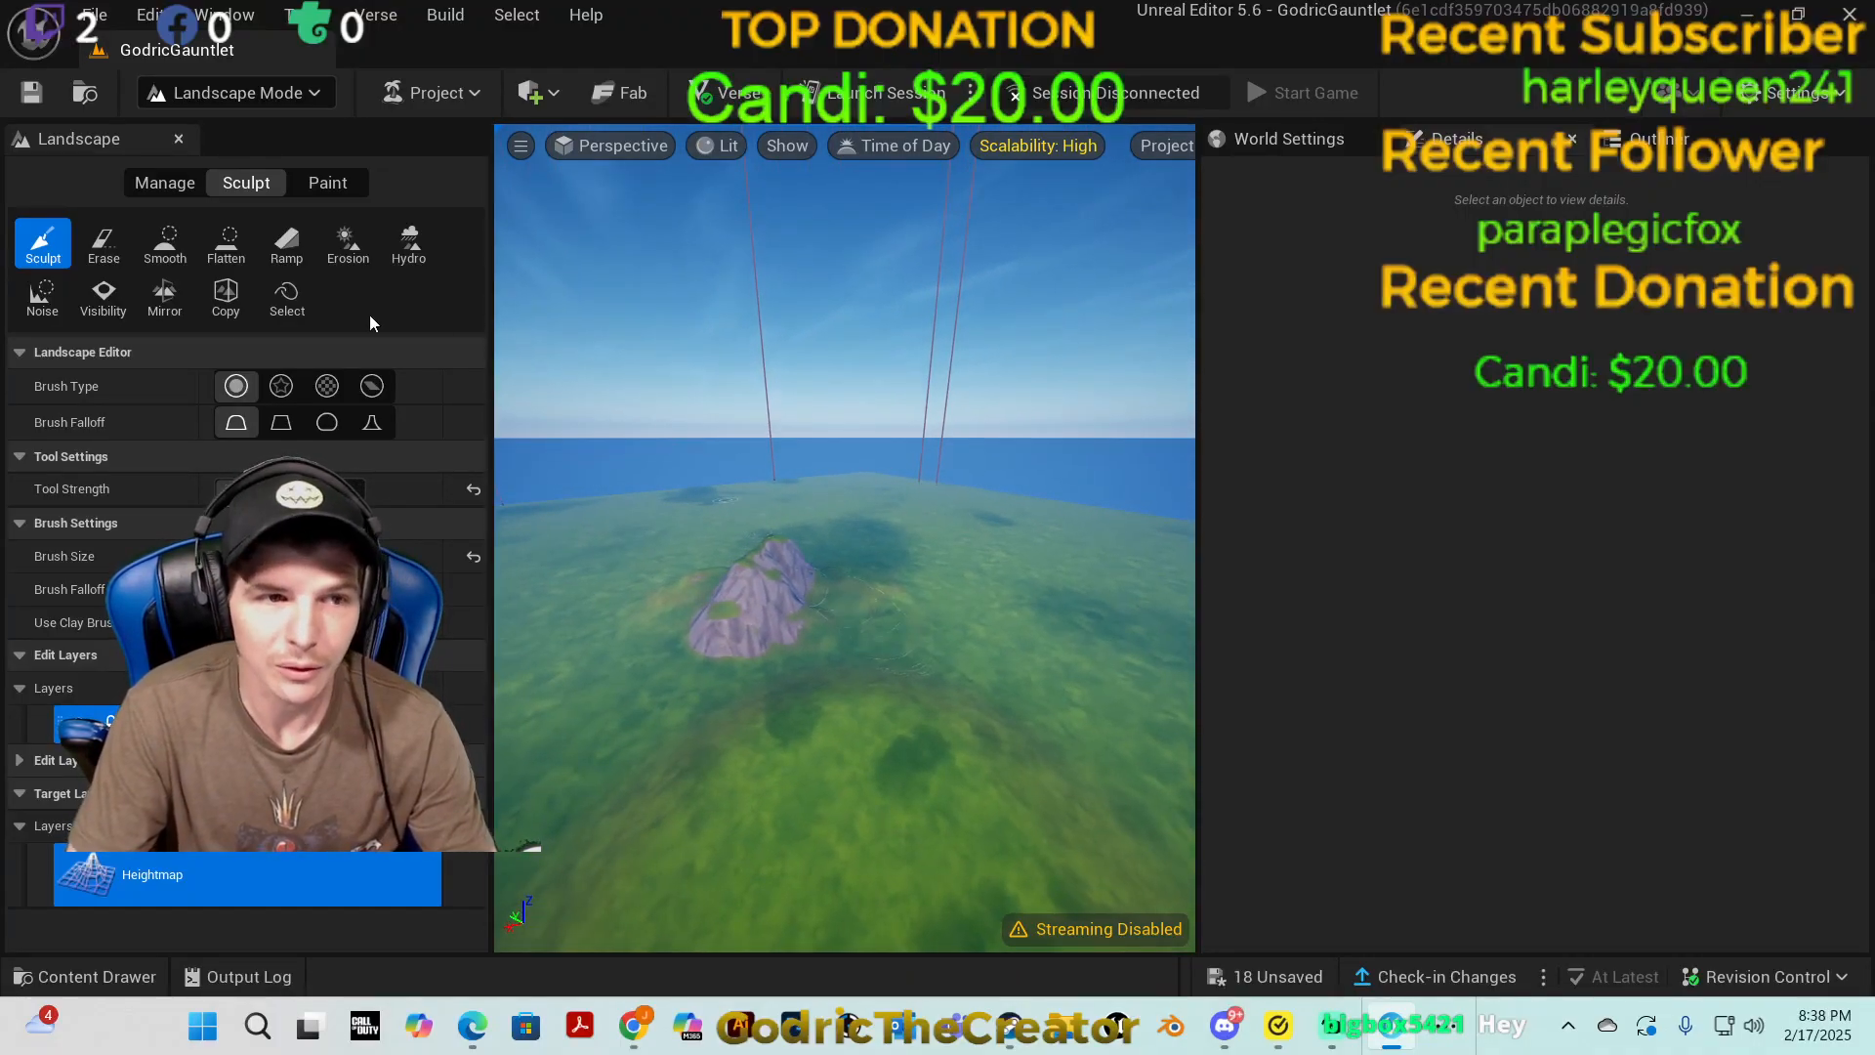
# Step: Smooth the rocky mound into gentle grassy slopes with the Smooth tool at increased strength, and reduce the tool strength again
pyautogui.click(168, 244)
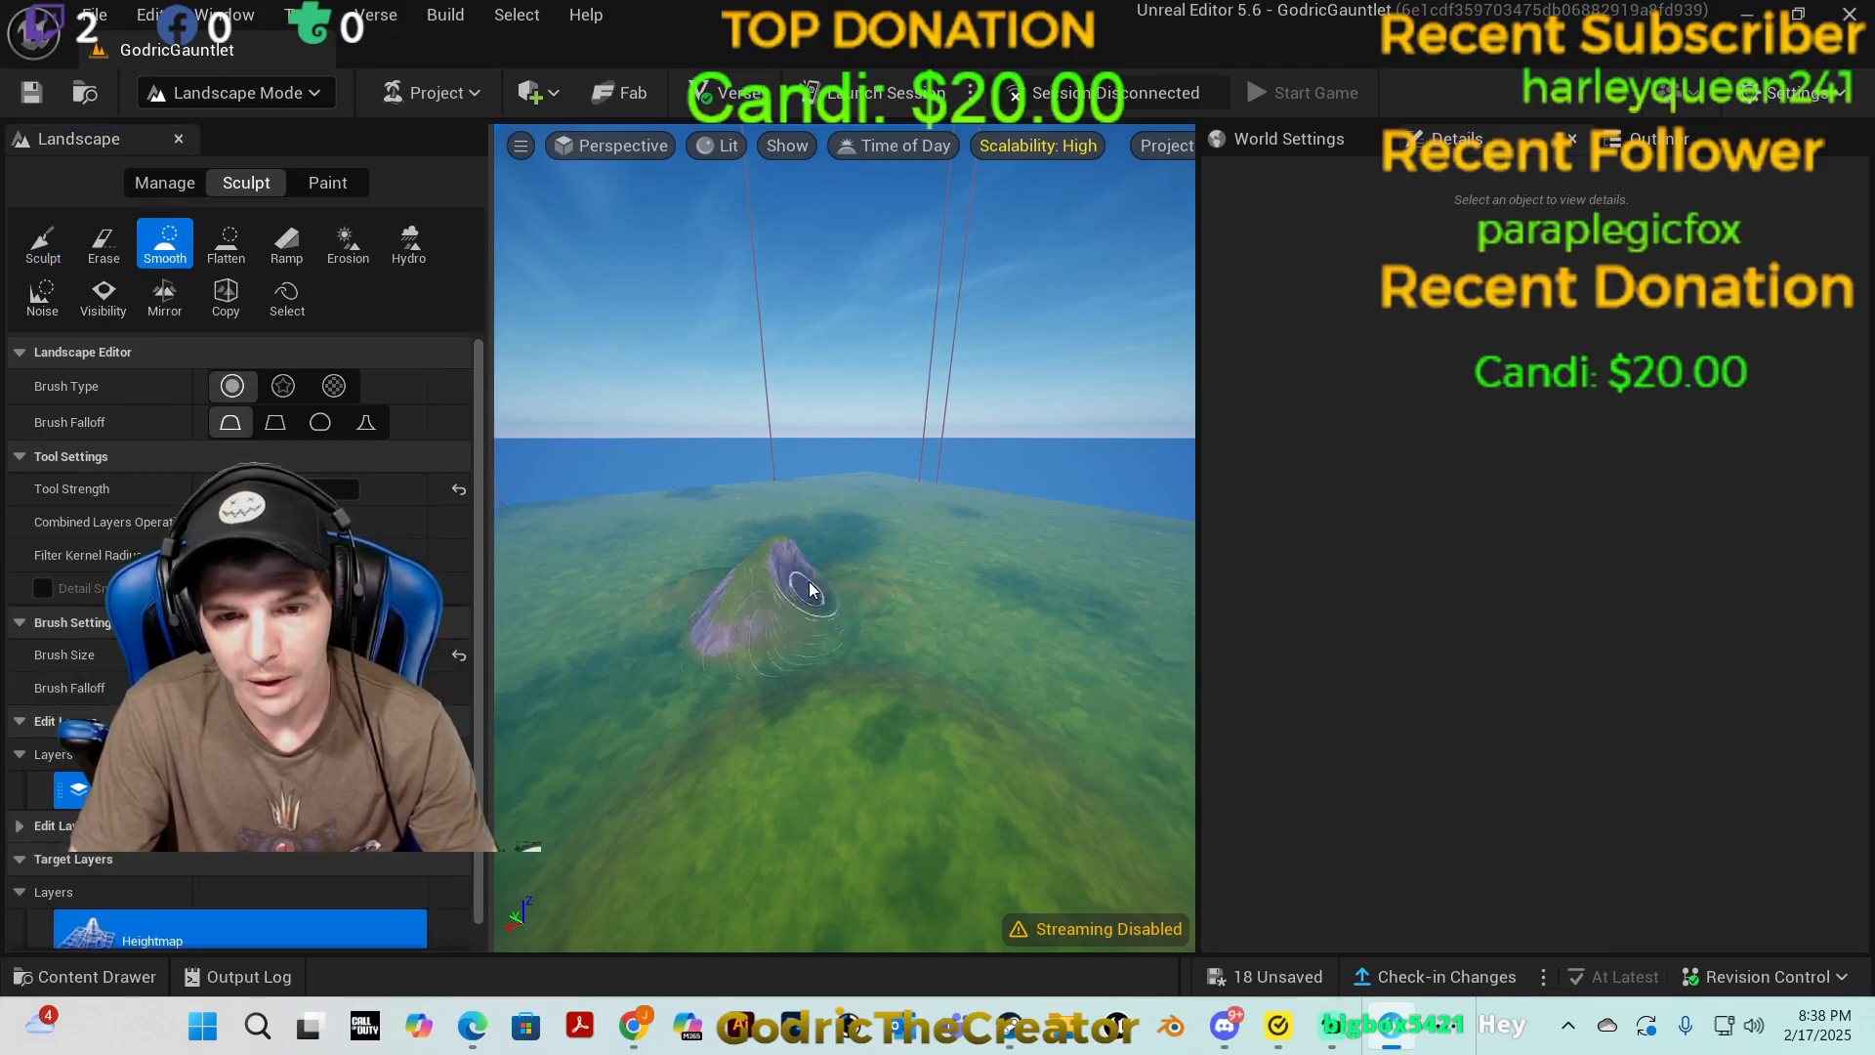
pyautogui.moveTo(817, 550)
pyautogui.mouseDown(button='right')
pyautogui.moveTo(1050, 581)
pyautogui.moveTo(1063, 630)
pyautogui.mouseUp(button='right')
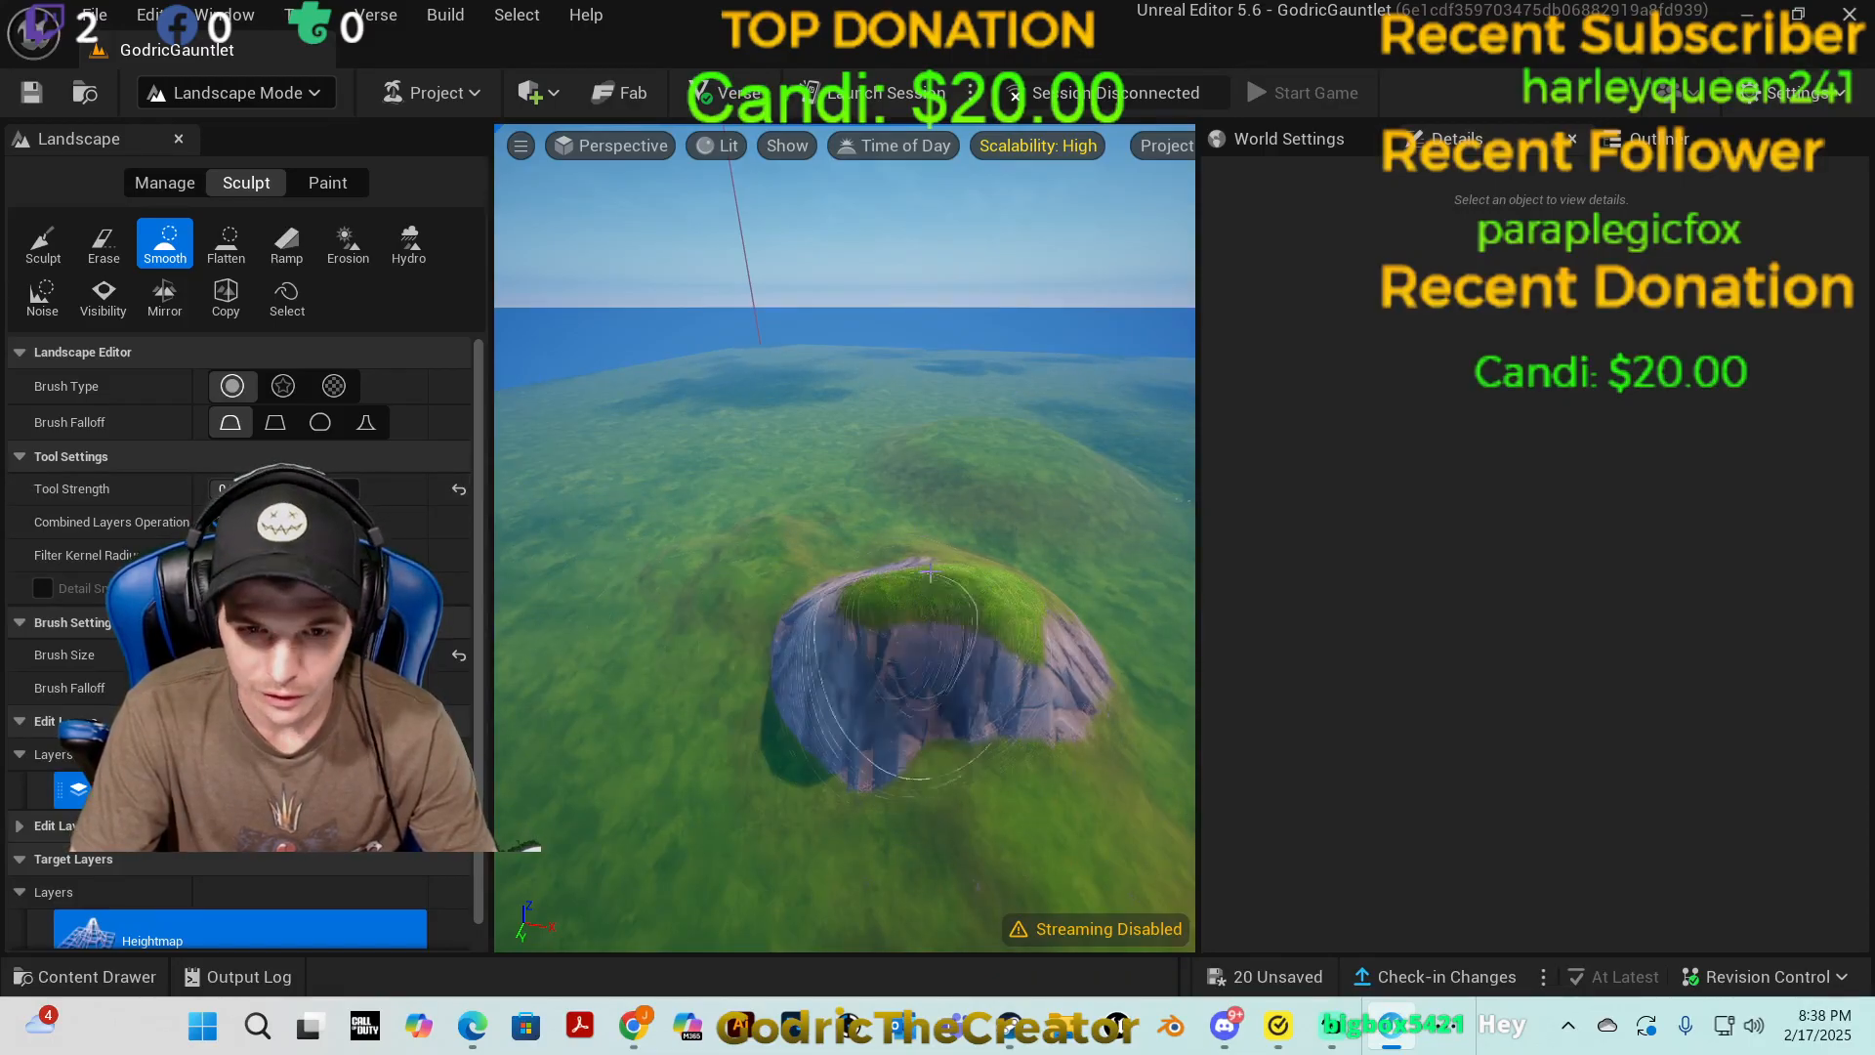
pyautogui.moveTo(295, 488)
pyautogui.mouseDown()
pyautogui.moveTo(269, 488)
pyautogui.moveTo(356, 488)
pyautogui.mouseUp()
pyautogui.moveTo(845, 640)
pyautogui.mouseDown()
pyautogui.moveTo(875, 641)
pyautogui.moveTo(817, 631)
pyautogui.moveTo(871, 601)
pyautogui.moveTo(1064, 588)
pyautogui.moveTo(1010, 623)
pyautogui.mouseUp()
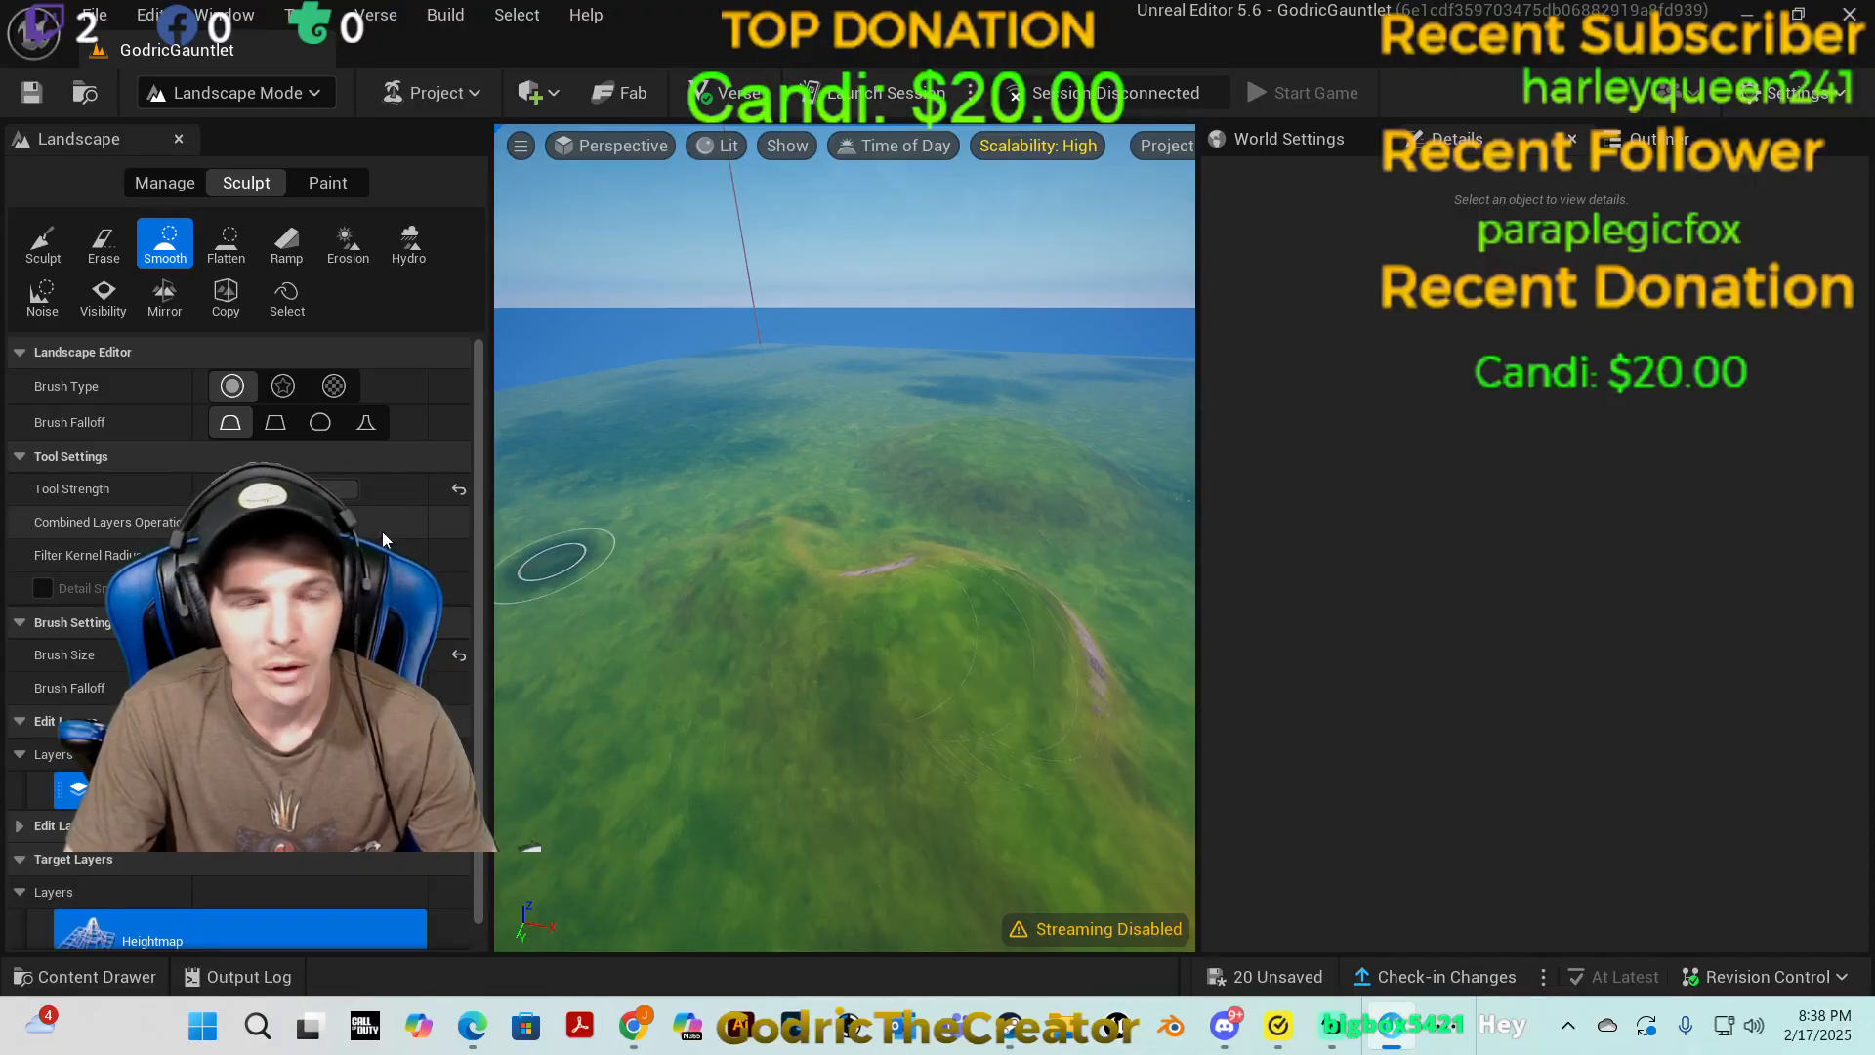
pyautogui.moveTo(347, 489); pyautogui.dragTo(288, 489)
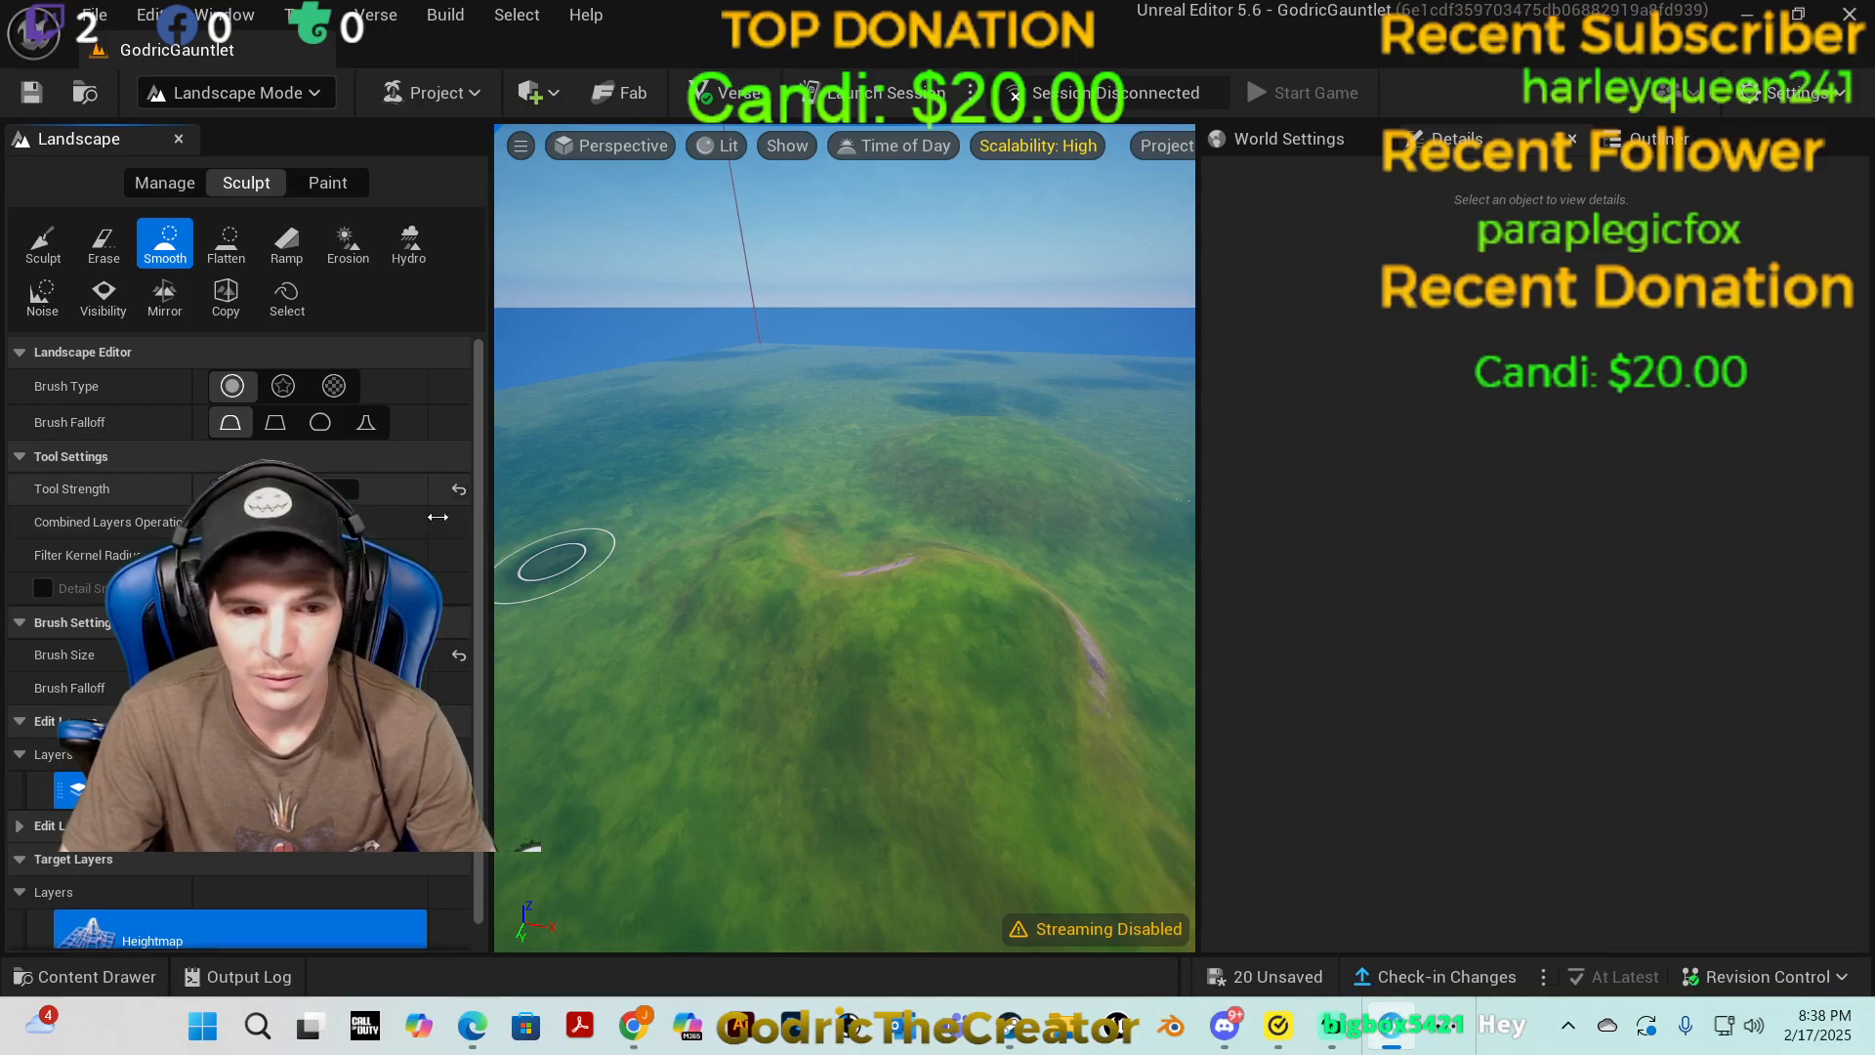
# Step: Smooth the remaining rocky ridges along the mound's slopes with the Smooth tool
pyautogui.moveTo(1037, 568)
pyautogui.mouseDown()
pyautogui.moveTo(859, 585)
pyautogui.moveTo(1111, 636)
pyautogui.moveTo(964, 735)
pyautogui.moveTo(1071, 682)
pyautogui.mouseUp()
pyautogui.moveTo(1071, 681)
pyautogui.mouseDown(button='right')
pyautogui.moveTo(1172, 659)
pyautogui.moveTo(957, 750)
pyautogui.mouseUp(button='right')
pyautogui.moveTo(867, 749)
pyautogui.mouseDown()
pyautogui.moveTo(741, 739)
pyautogui.moveTo(1011, 695)
pyautogui.mouseUp()
# Step: Sculpt a tall, steep-sided rocky hill beside the existing grassy mounds with the Sculpt tool
pyautogui.click(43, 243)
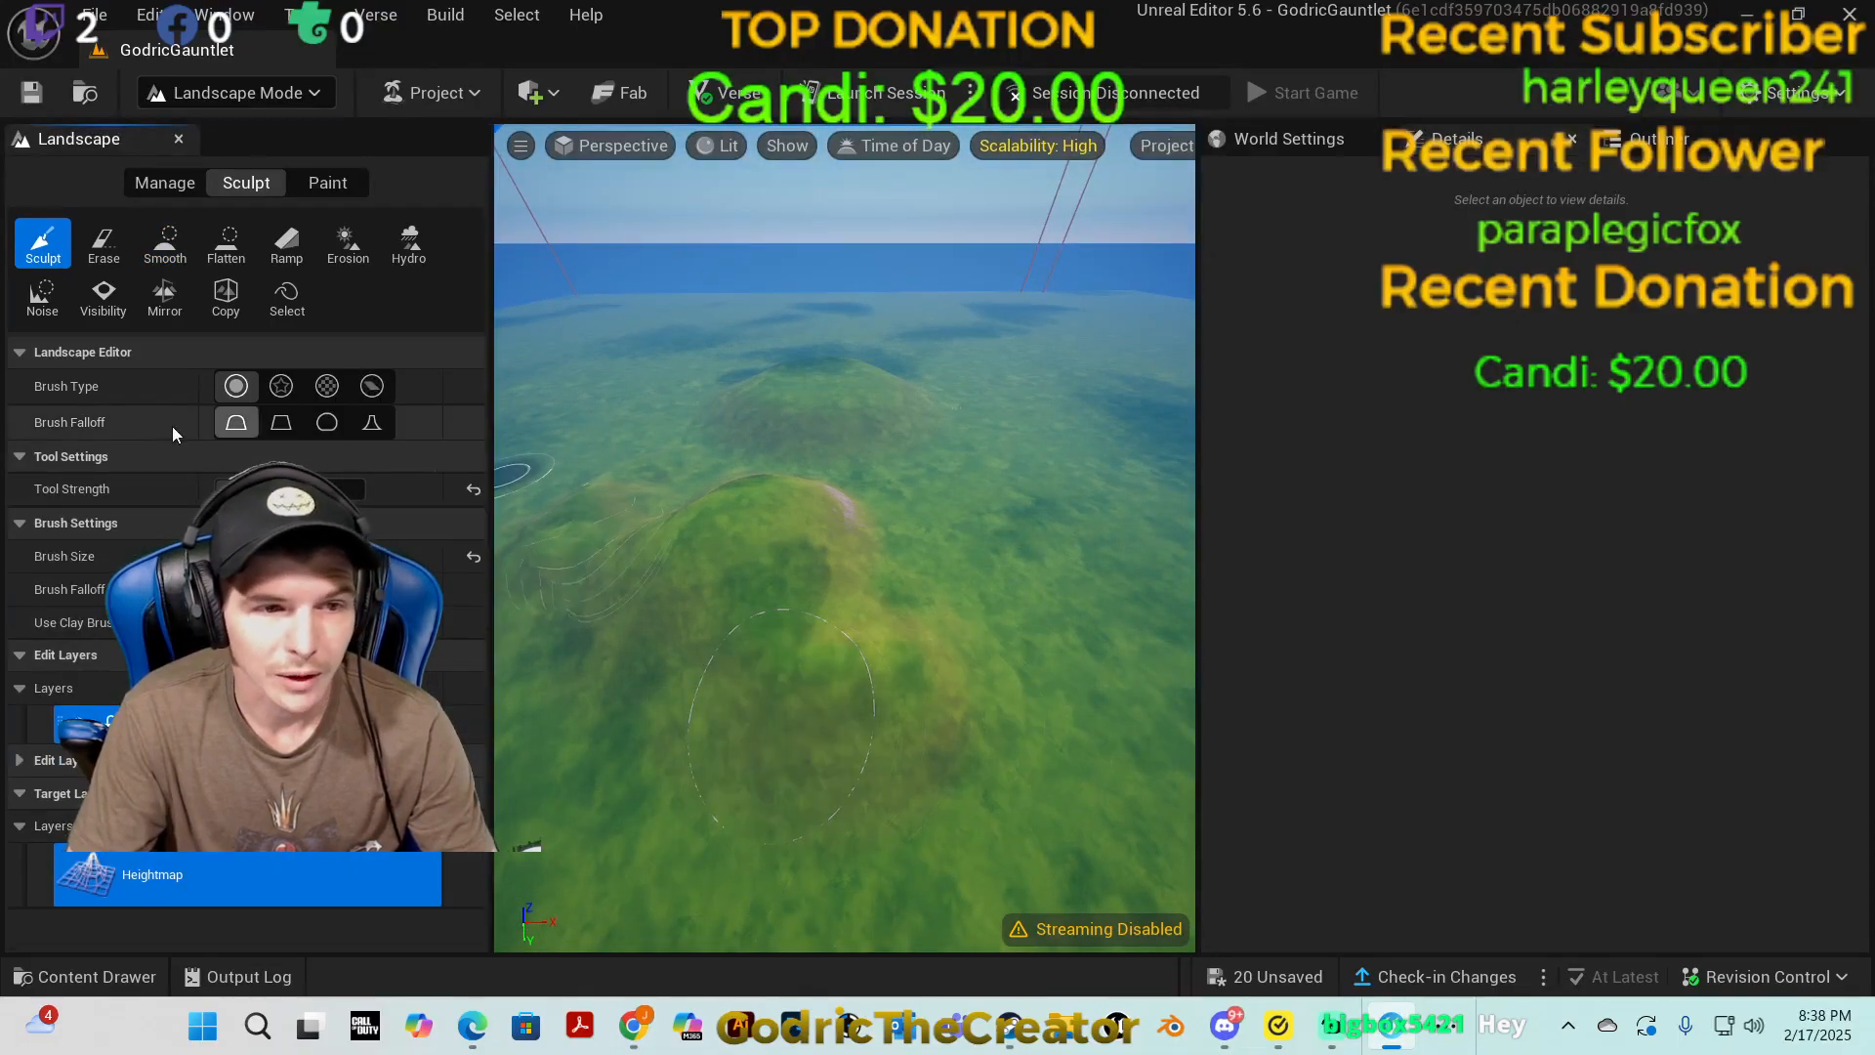
pyautogui.moveTo(610, 674)
pyautogui.mouseDown()
pyautogui.moveTo(629, 698)
pyautogui.moveTo(852, 661)
pyautogui.moveTo(762, 741)
pyautogui.moveTo(987, 653)
pyautogui.moveTo(843, 654)
pyautogui.moveTo(1072, 625)
pyautogui.mouseUp()
pyautogui.moveTo(1072, 625)
pyautogui.mouseDown(button='right')
pyautogui.moveTo(1152, 606)
pyautogui.moveTo(772, 584)
pyautogui.moveTo(675, 542)
pyautogui.mouseUp(button='right')
# Step: Soften the steep rocky hill's faces and edges with several Smooth strokes
pyautogui.click(156, 249)
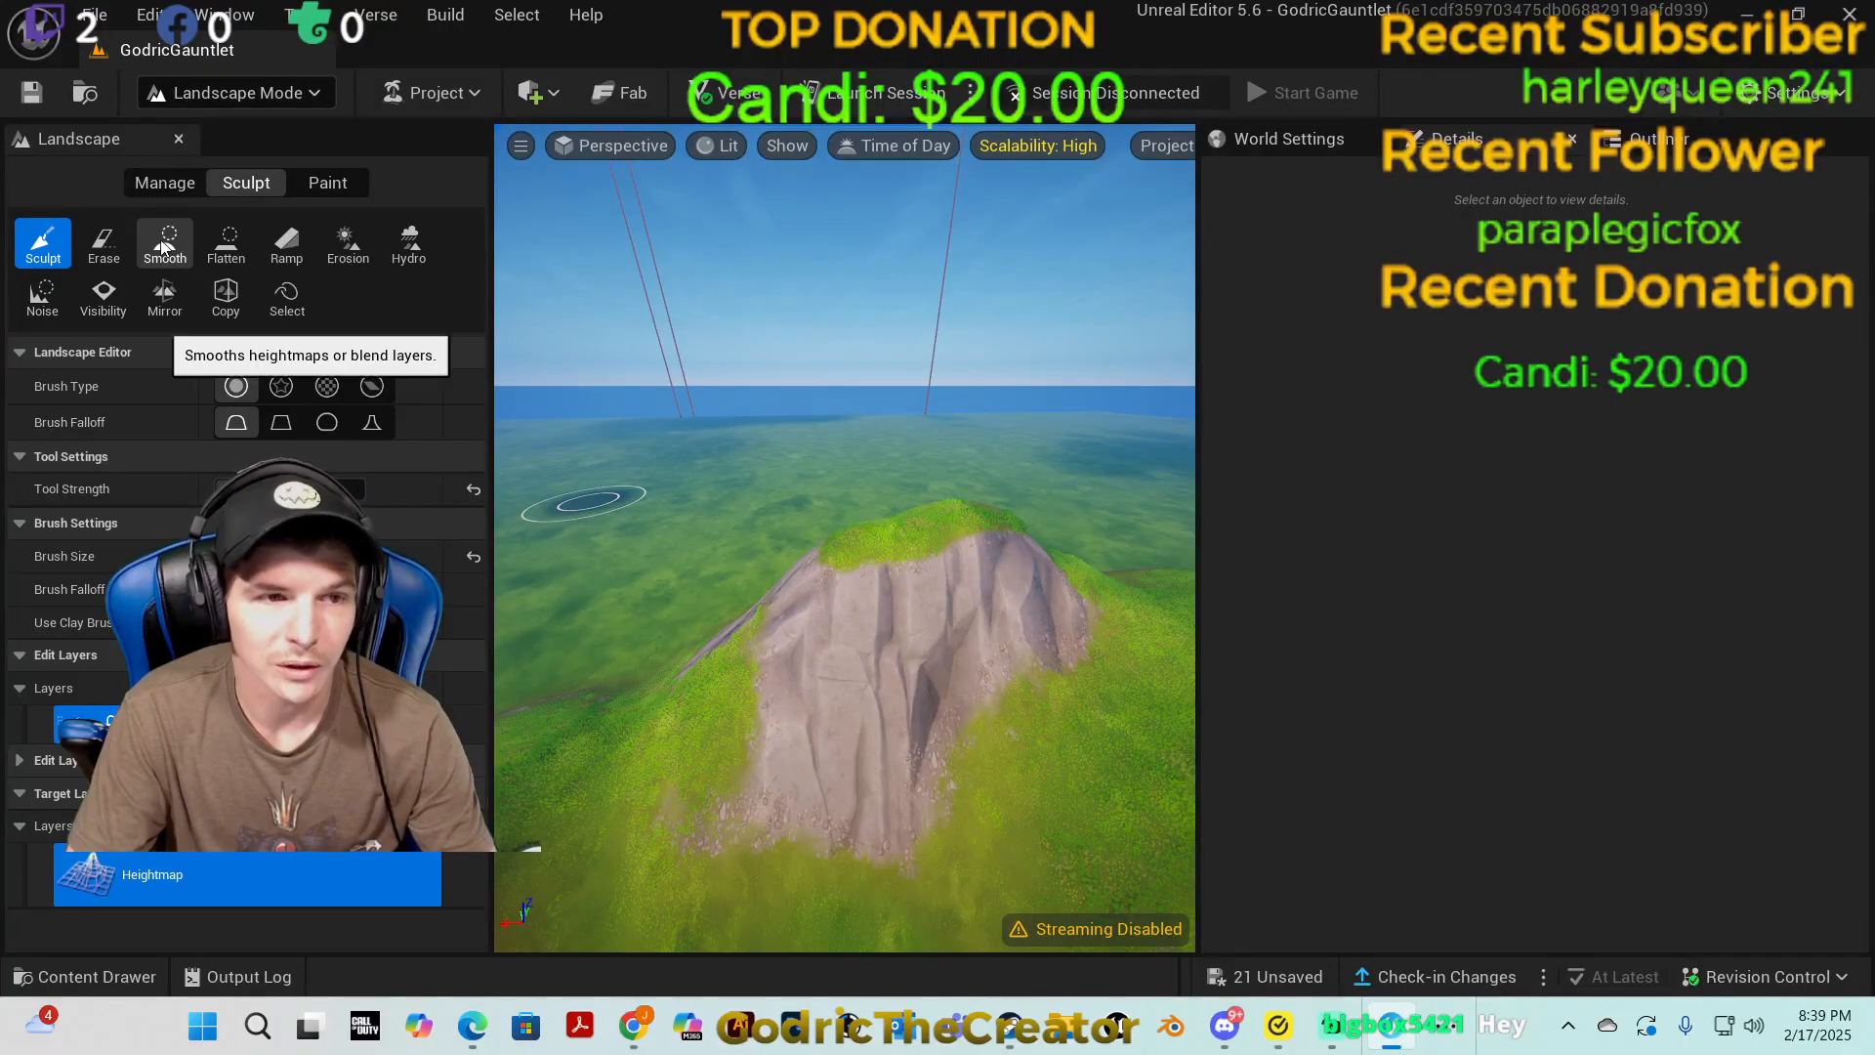
pyautogui.click(244, 489)
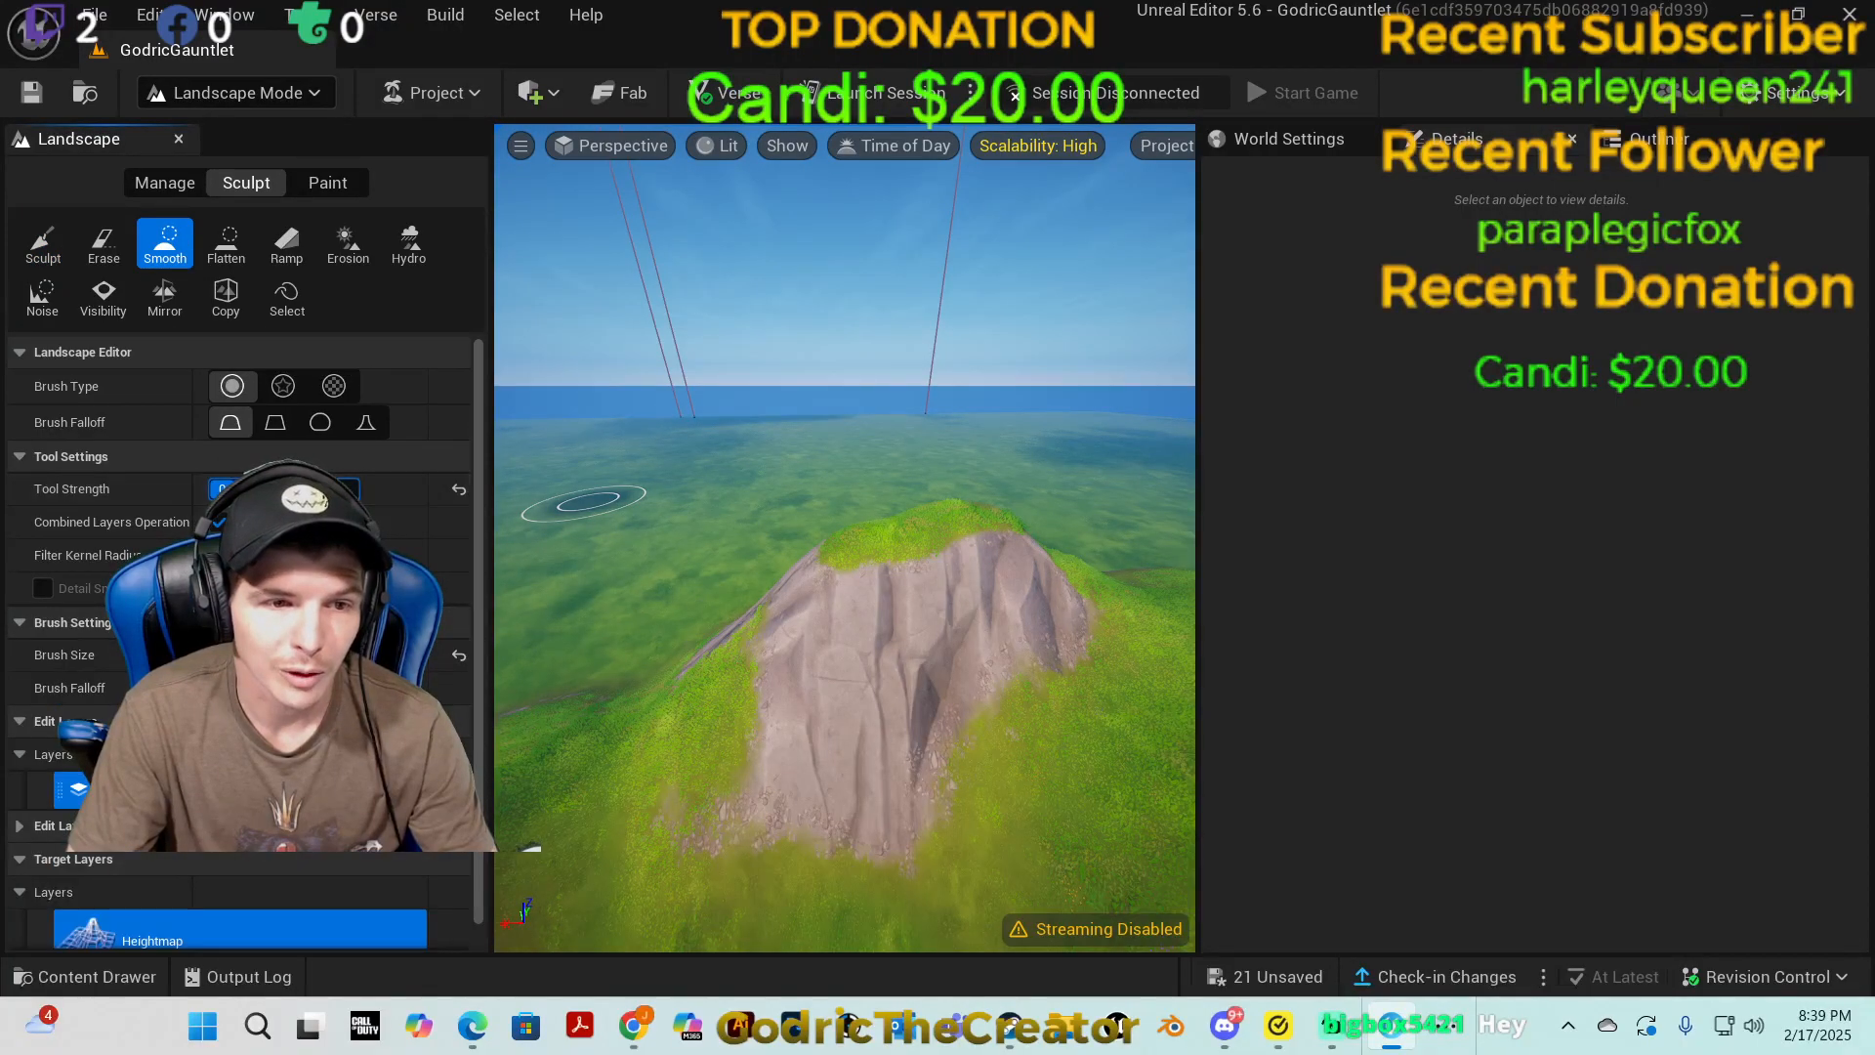
pyautogui.moveTo(1042, 619)
pyautogui.mouseDown()
pyautogui.moveTo(887, 539)
pyautogui.moveTo(781, 625)
pyautogui.moveTo(1028, 565)
pyautogui.moveTo(1022, 687)
pyautogui.moveTo(769, 744)
pyautogui.moveTo(735, 623)
pyautogui.moveTo(963, 528)
pyautogui.moveTo(528, 650)
pyautogui.mouseUp()
pyautogui.moveTo(527, 650)
pyautogui.mouseDown(button='right')
pyautogui.moveTo(723, 625)
pyautogui.moveTo(841, 724)
pyautogui.mouseUp(button='right')
pyautogui.moveTo(841, 724)
pyautogui.mouseDown()
pyautogui.moveTo(1075, 657)
pyautogui.moveTo(921, 690)
pyautogui.moveTo(813, 743)
pyautogui.mouseUp()
pyautogui.moveTo(813, 743)
pyautogui.mouseDown(button='right')
pyautogui.moveTo(986, 752)
pyautogui.moveTo(1094, 717)
pyautogui.mouseUp(button='right')
pyautogui.moveTo(814, 717)
pyautogui.mouseDown()
pyautogui.moveTo(804, 620)
pyautogui.moveTo(882, 617)
pyautogui.moveTo(887, 649)
pyautogui.moveTo(811, 613)
pyautogui.moveTo(771, 635)
pyautogui.moveTo(859, 683)
pyautogui.moveTo(840, 635)
pyautogui.moveTo(998, 725)
pyautogui.moveTo(879, 683)
pyautogui.moveTo(703, 772)
pyautogui.moveTo(772, 630)
pyautogui.moveTo(804, 623)
pyautogui.moveTo(818, 661)
pyautogui.mouseUp()
# Step: Examine the sculpted hills and the surrounding landscape from several heights and directions
pyautogui.press('w')
pyautogui.moveTo(817, 661)
pyautogui.mouseDown(button='right')
pyautogui.moveTo(722, 656)
pyautogui.moveTo(811, 652)
pyautogui.moveTo(842, 620)
pyautogui.moveTo(842, 488)
pyautogui.moveTo(838, 617)
pyautogui.moveTo(830, 552)
pyautogui.moveTo(895, 579)
pyautogui.mouseUp(button='right')
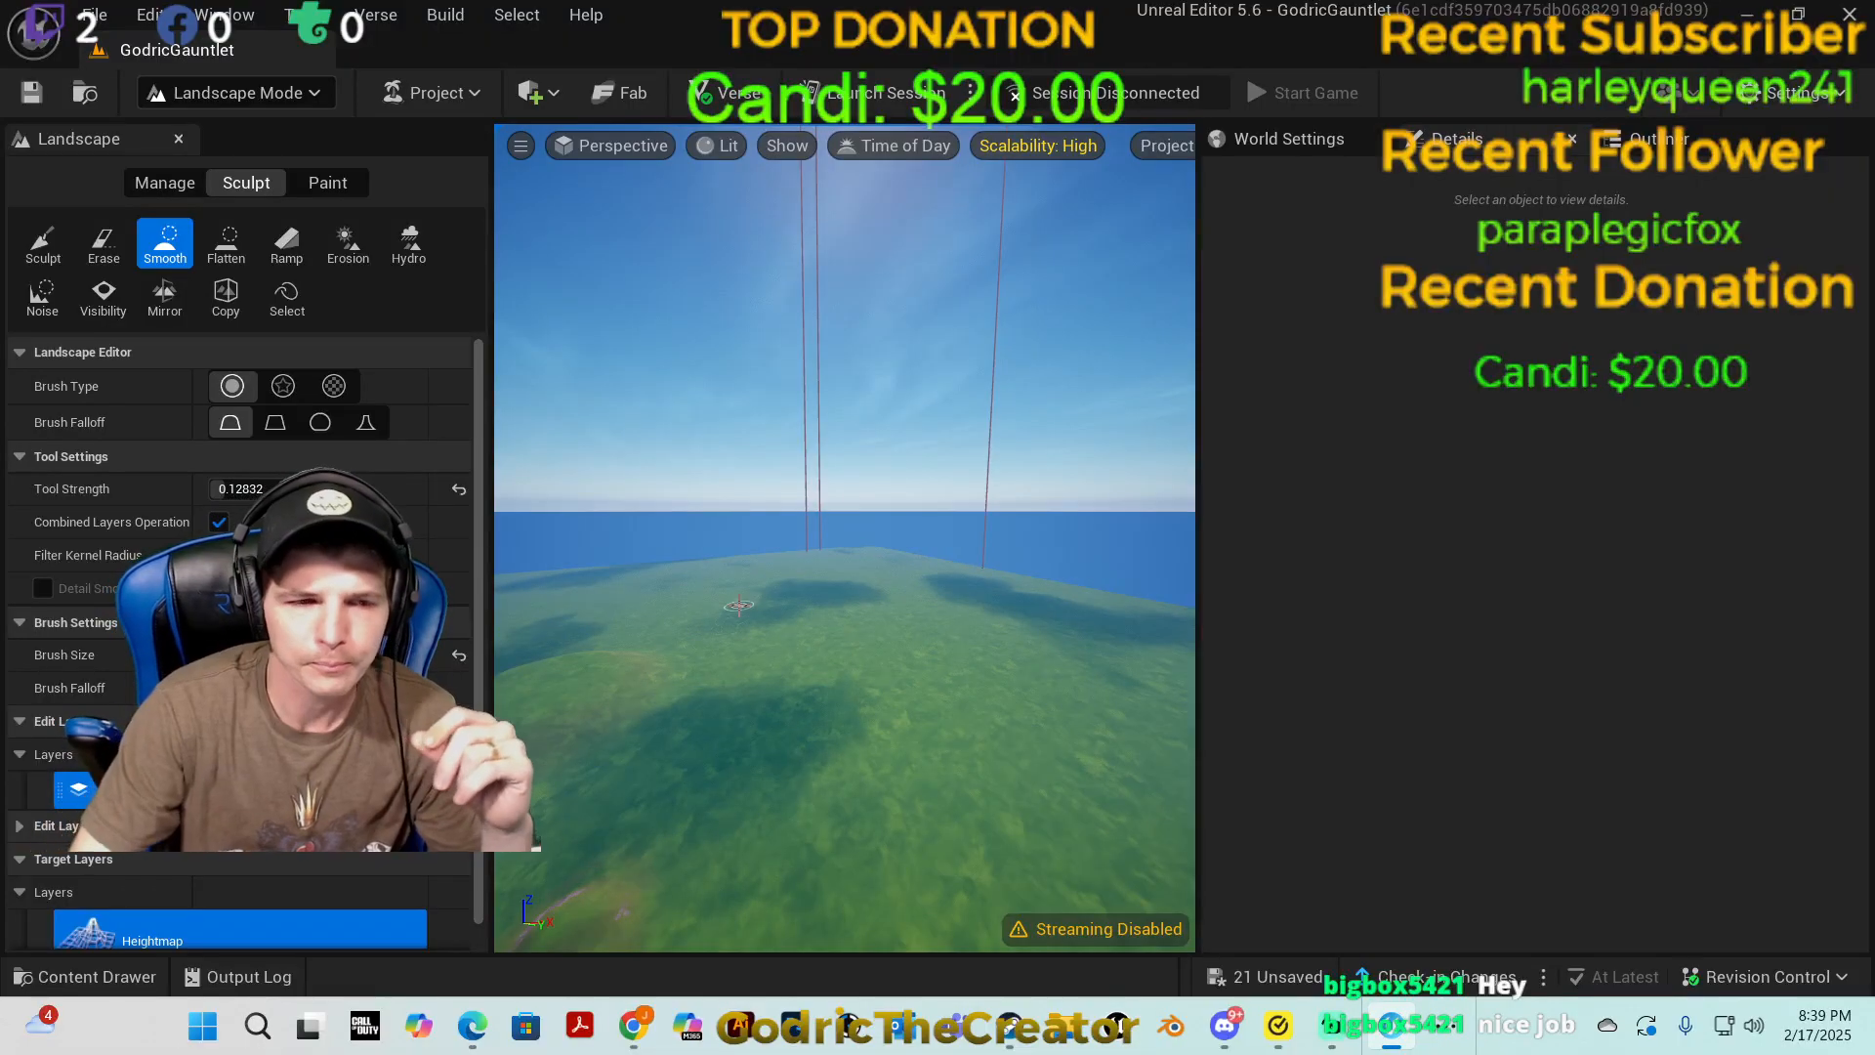
pyautogui.moveTo(814, 615); pyautogui.dragTo(884, 583, button='right')
pyautogui.press('w')
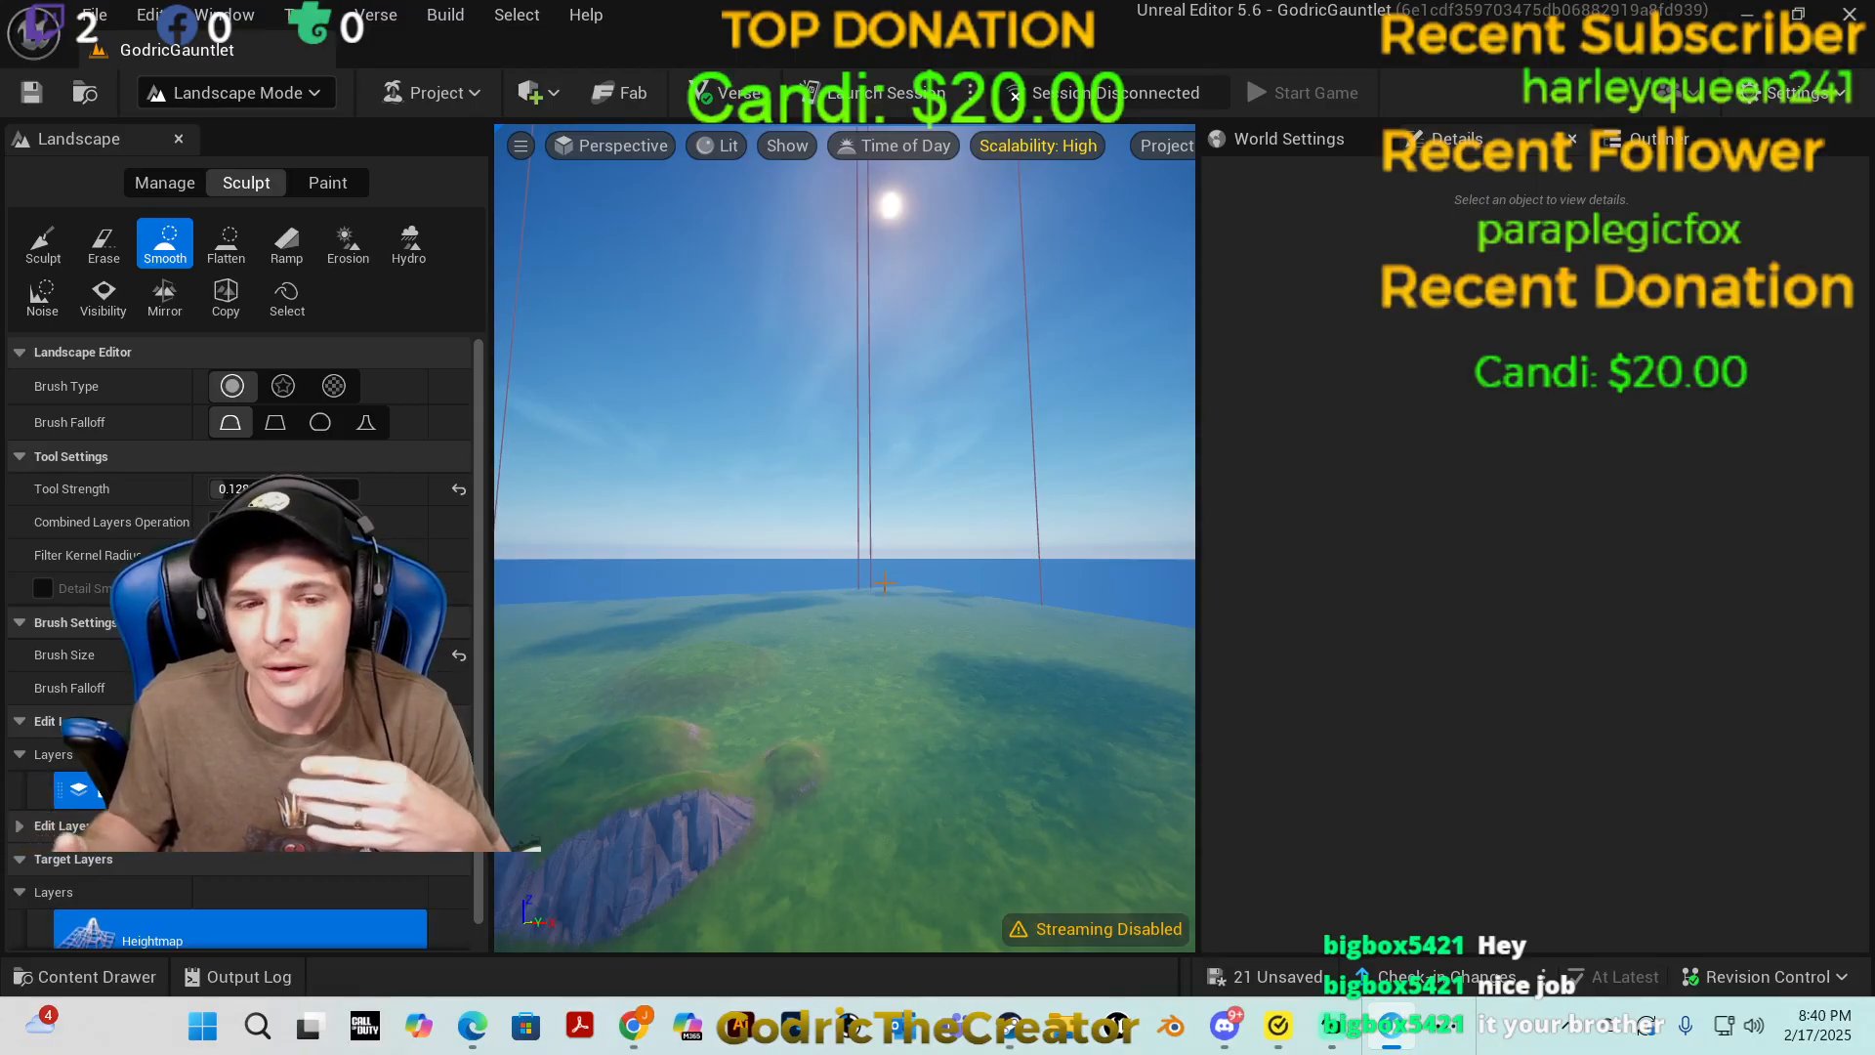
pyautogui.moveTo(916, 615); pyautogui.dragTo(717, 642, button='right')
pyautogui.press('w')
pyautogui.press('w')
pyautogui.press('w')
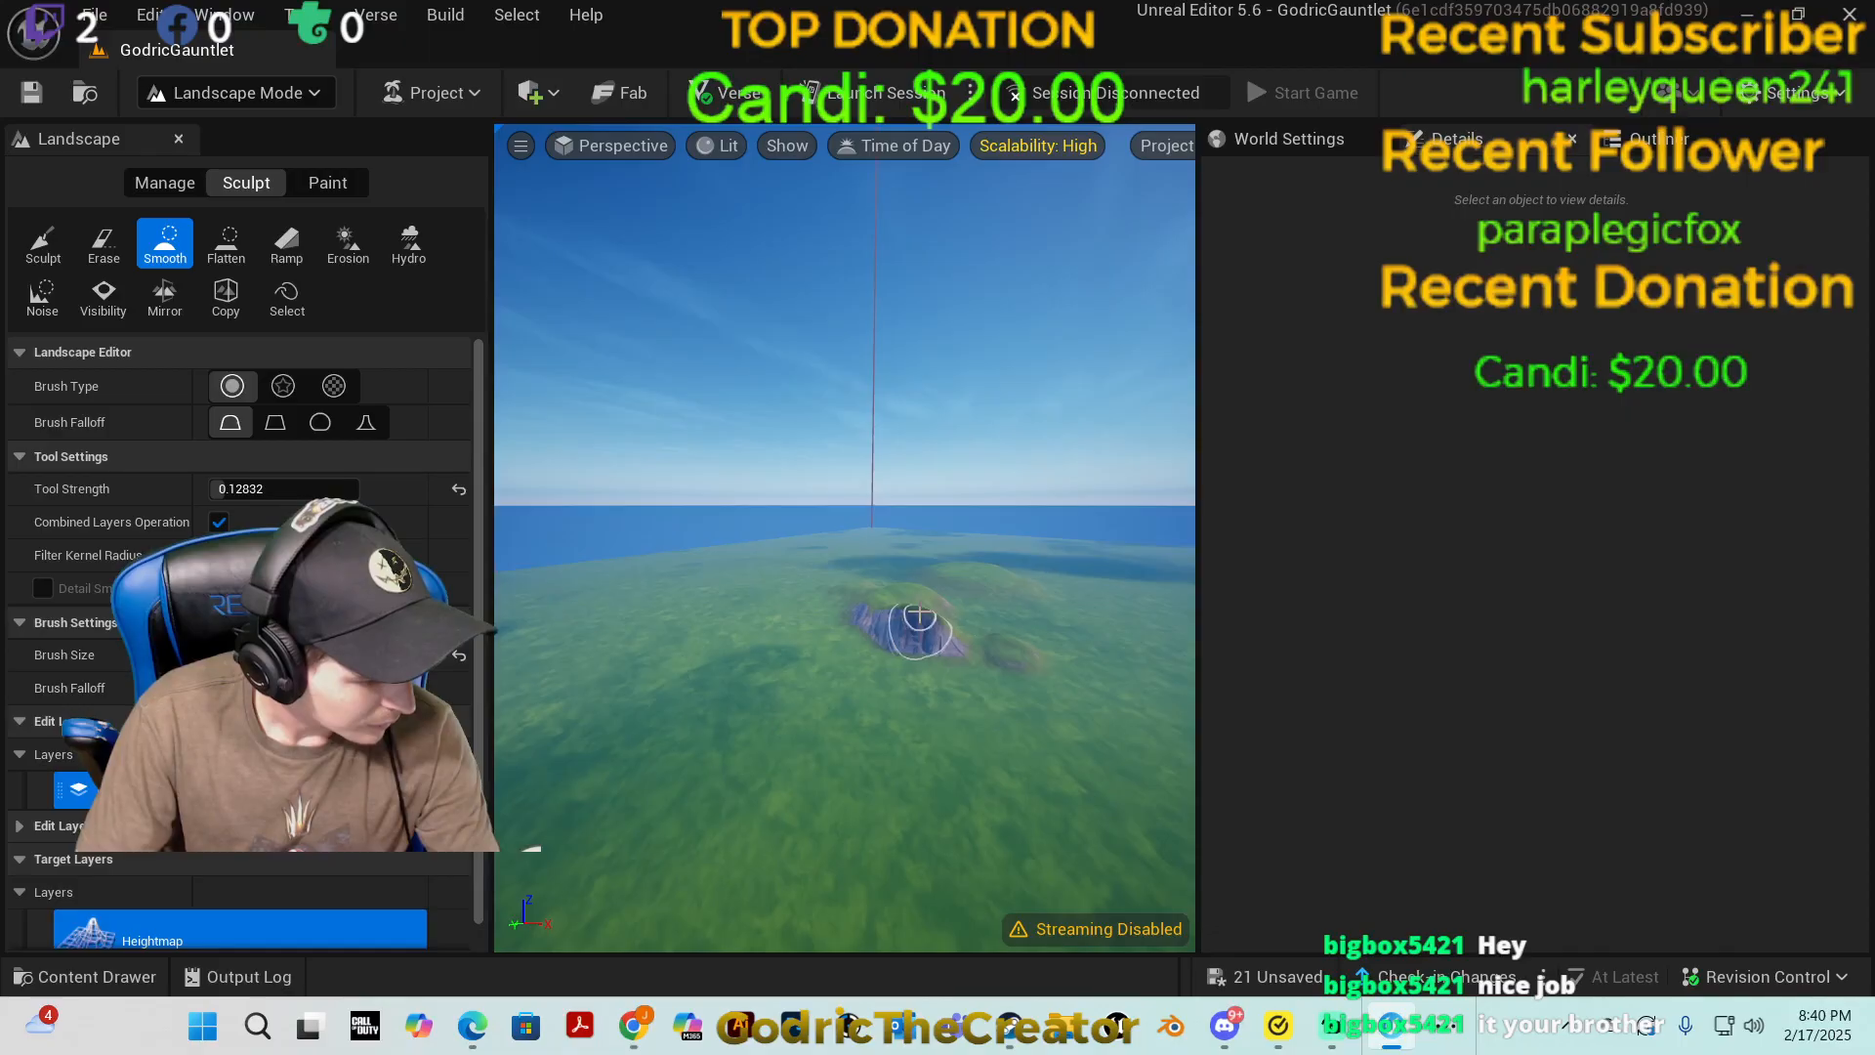
pyautogui.moveTo(718, 643); pyautogui.dragTo(674, 625, button='right')
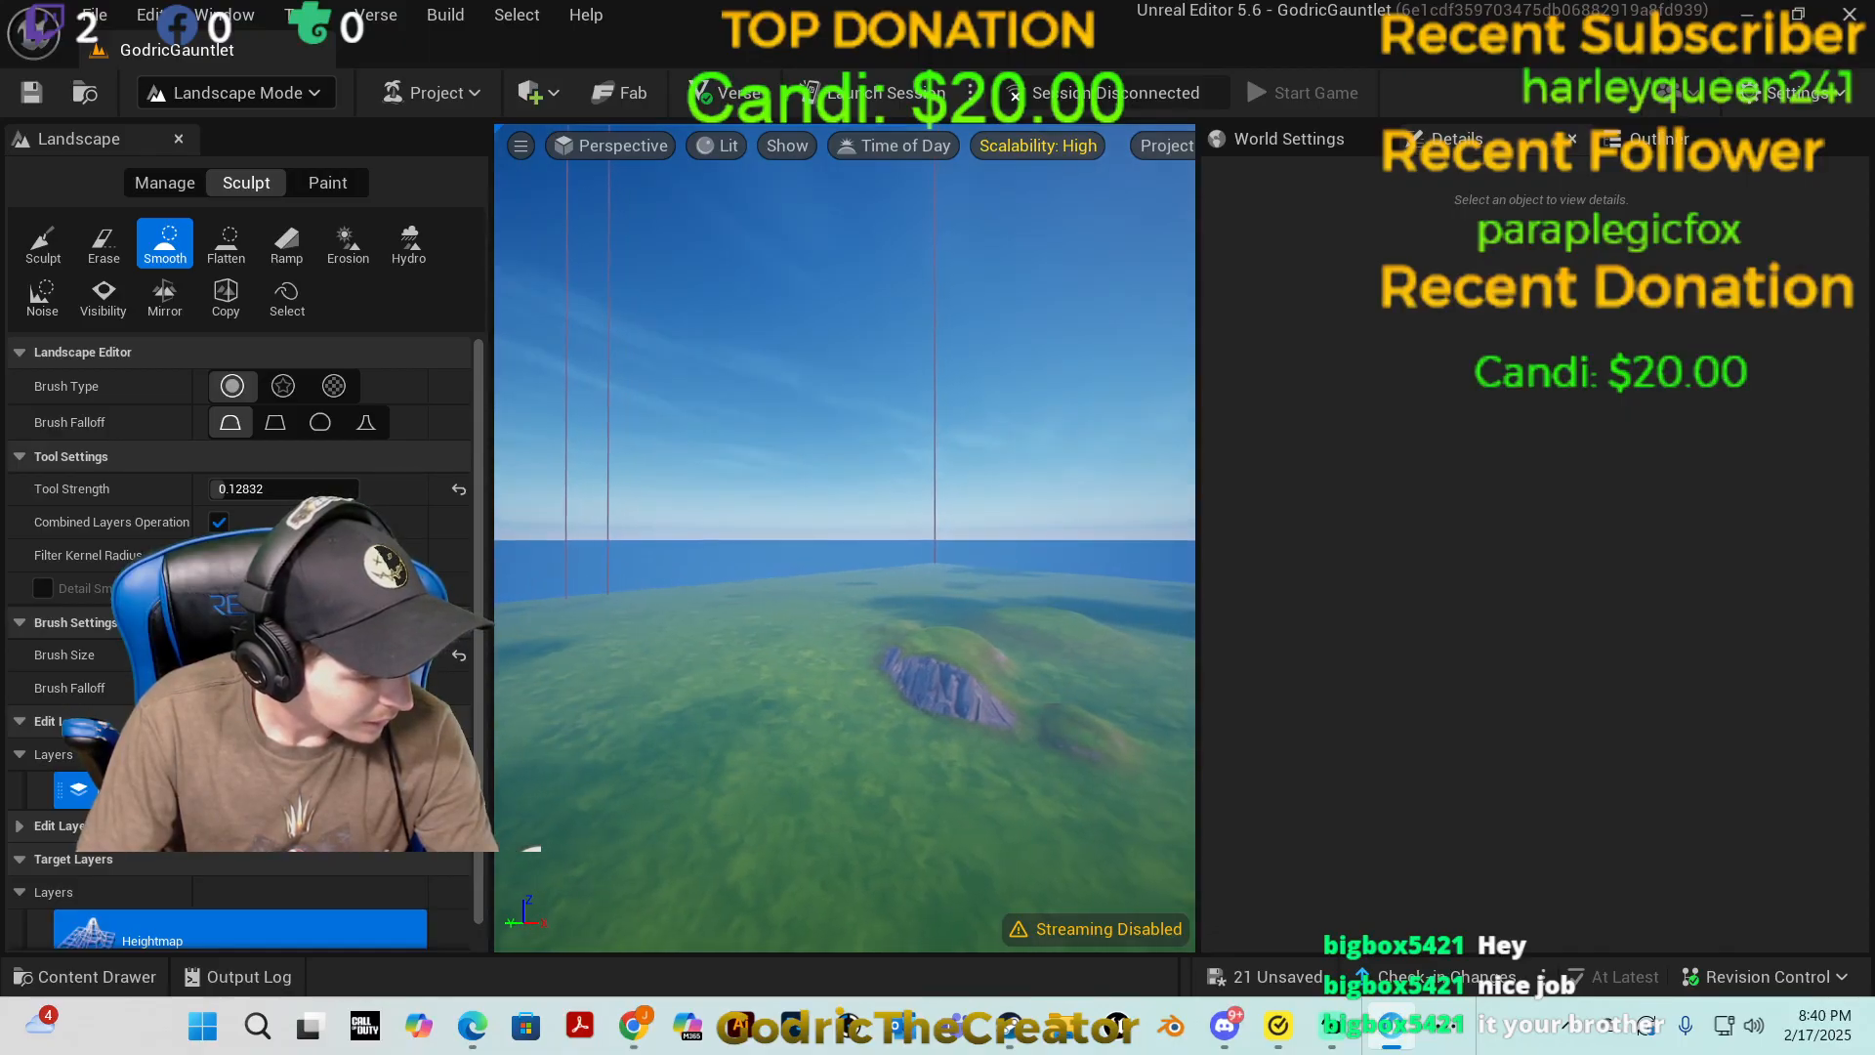
pyautogui.moveTo(674, 625)
pyautogui.mouseDown(button='right')
pyautogui.moveTo(676, 586)
pyautogui.moveTo(586, 609)
pyautogui.moveTo(676, 610)
pyautogui.moveTo(765, 649)
pyautogui.moveTo(574, 629)
pyautogui.moveTo(684, 625)
pyautogui.moveTo(664, 670)
pyautogui.moveTo(672, 654)
pyautogui.mouseUp(button='right')
pyautogui.press('w')
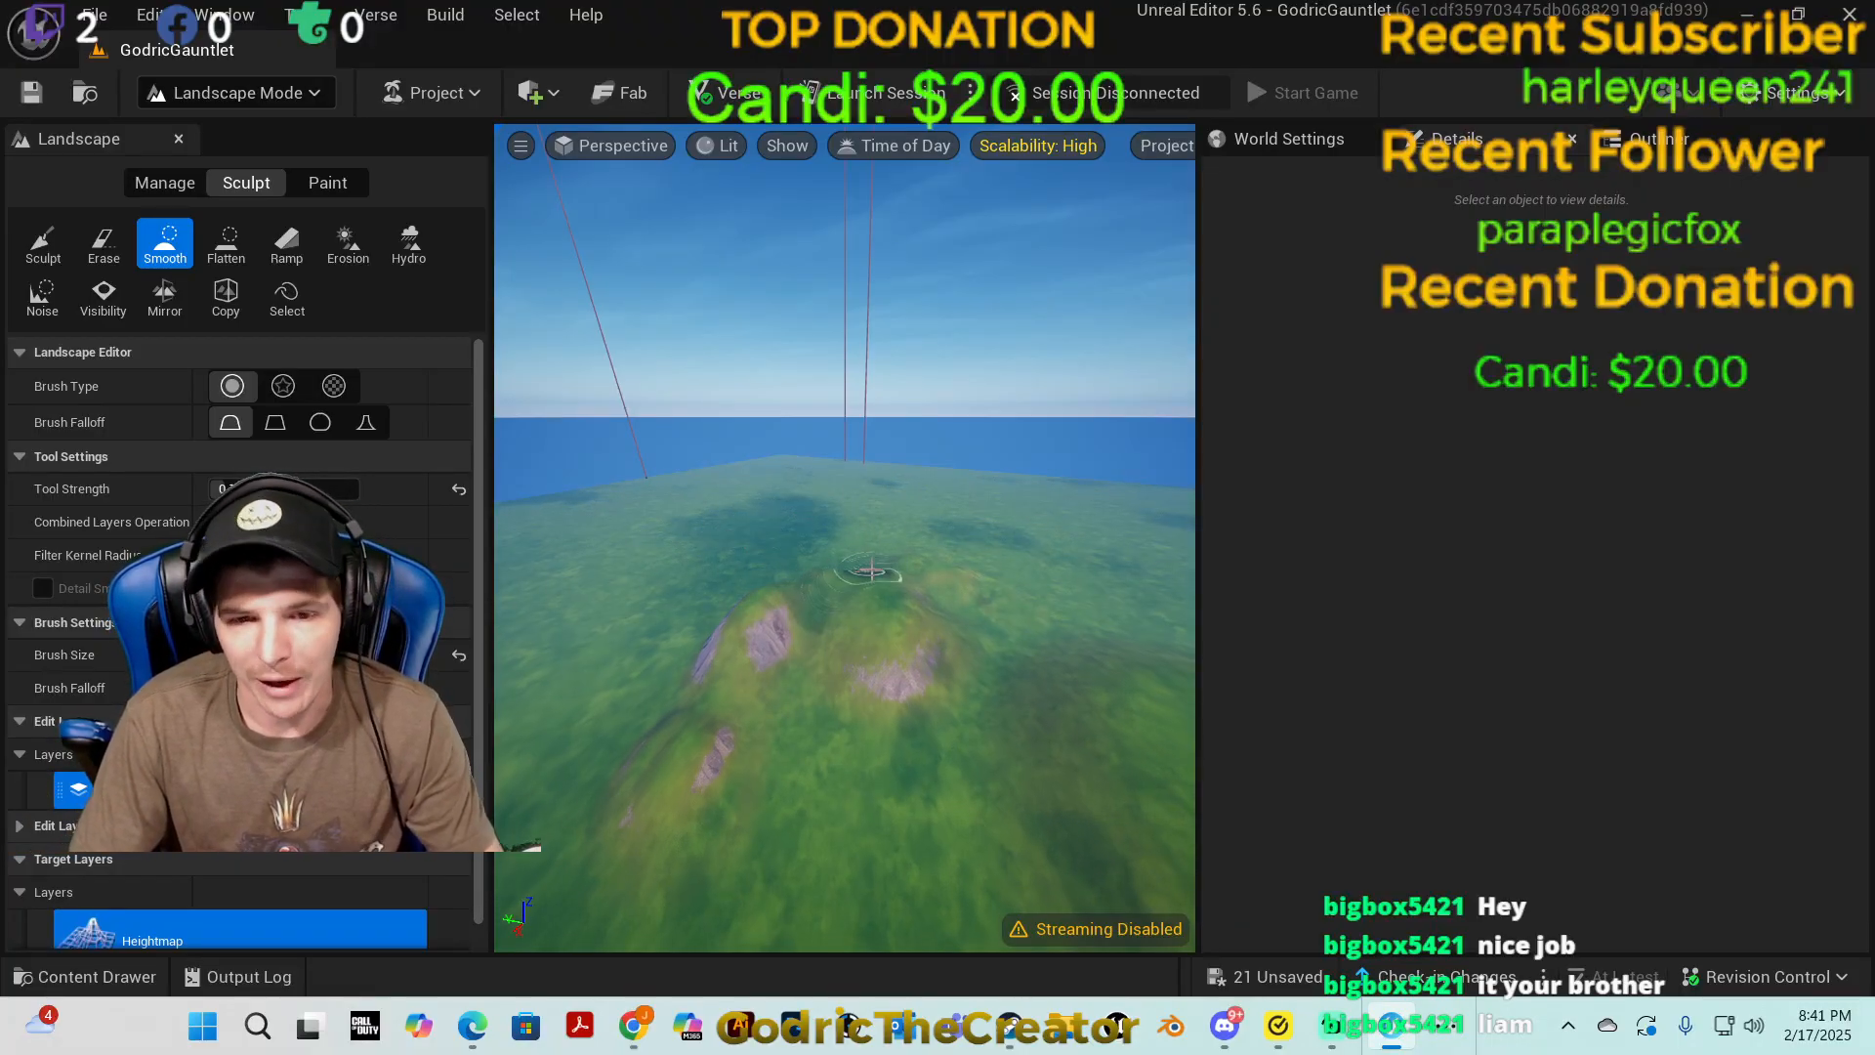
pyautogui.moveTo(952, 504); pyautogui.dragTo(366, 454, button='right')
pyautogui.moveTo(845, 537); pyautogui.dragTo(772, 547, button='right')
pyautogui.moveTo(845, 537); pyautogui.dragTo(932, 557, button='right')
pyautogui.press('w')
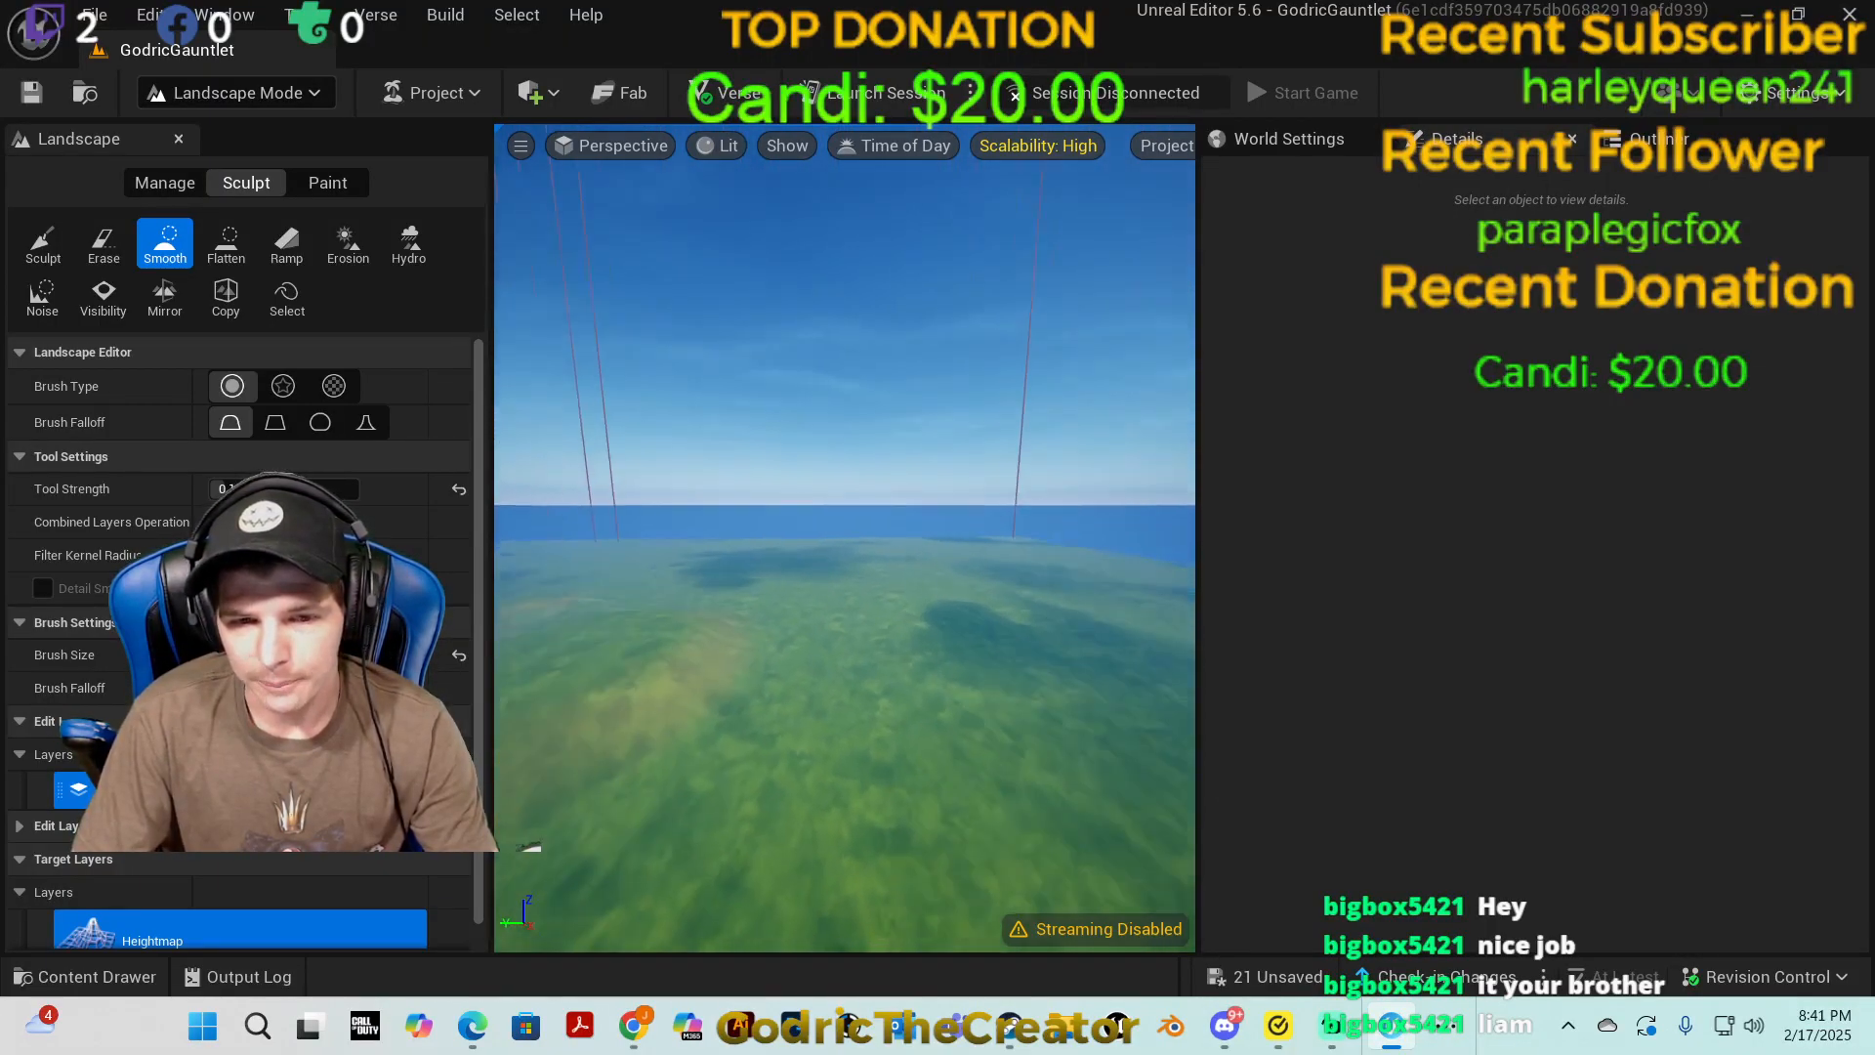
pyautogui.moveTo(782, 684)
pyautogui.mouseDown(button='right')
pyautogui.moveTo(815, 720)
pyautogui.moveTo(674, 717)
pyautogui.mouseUp(button='right')
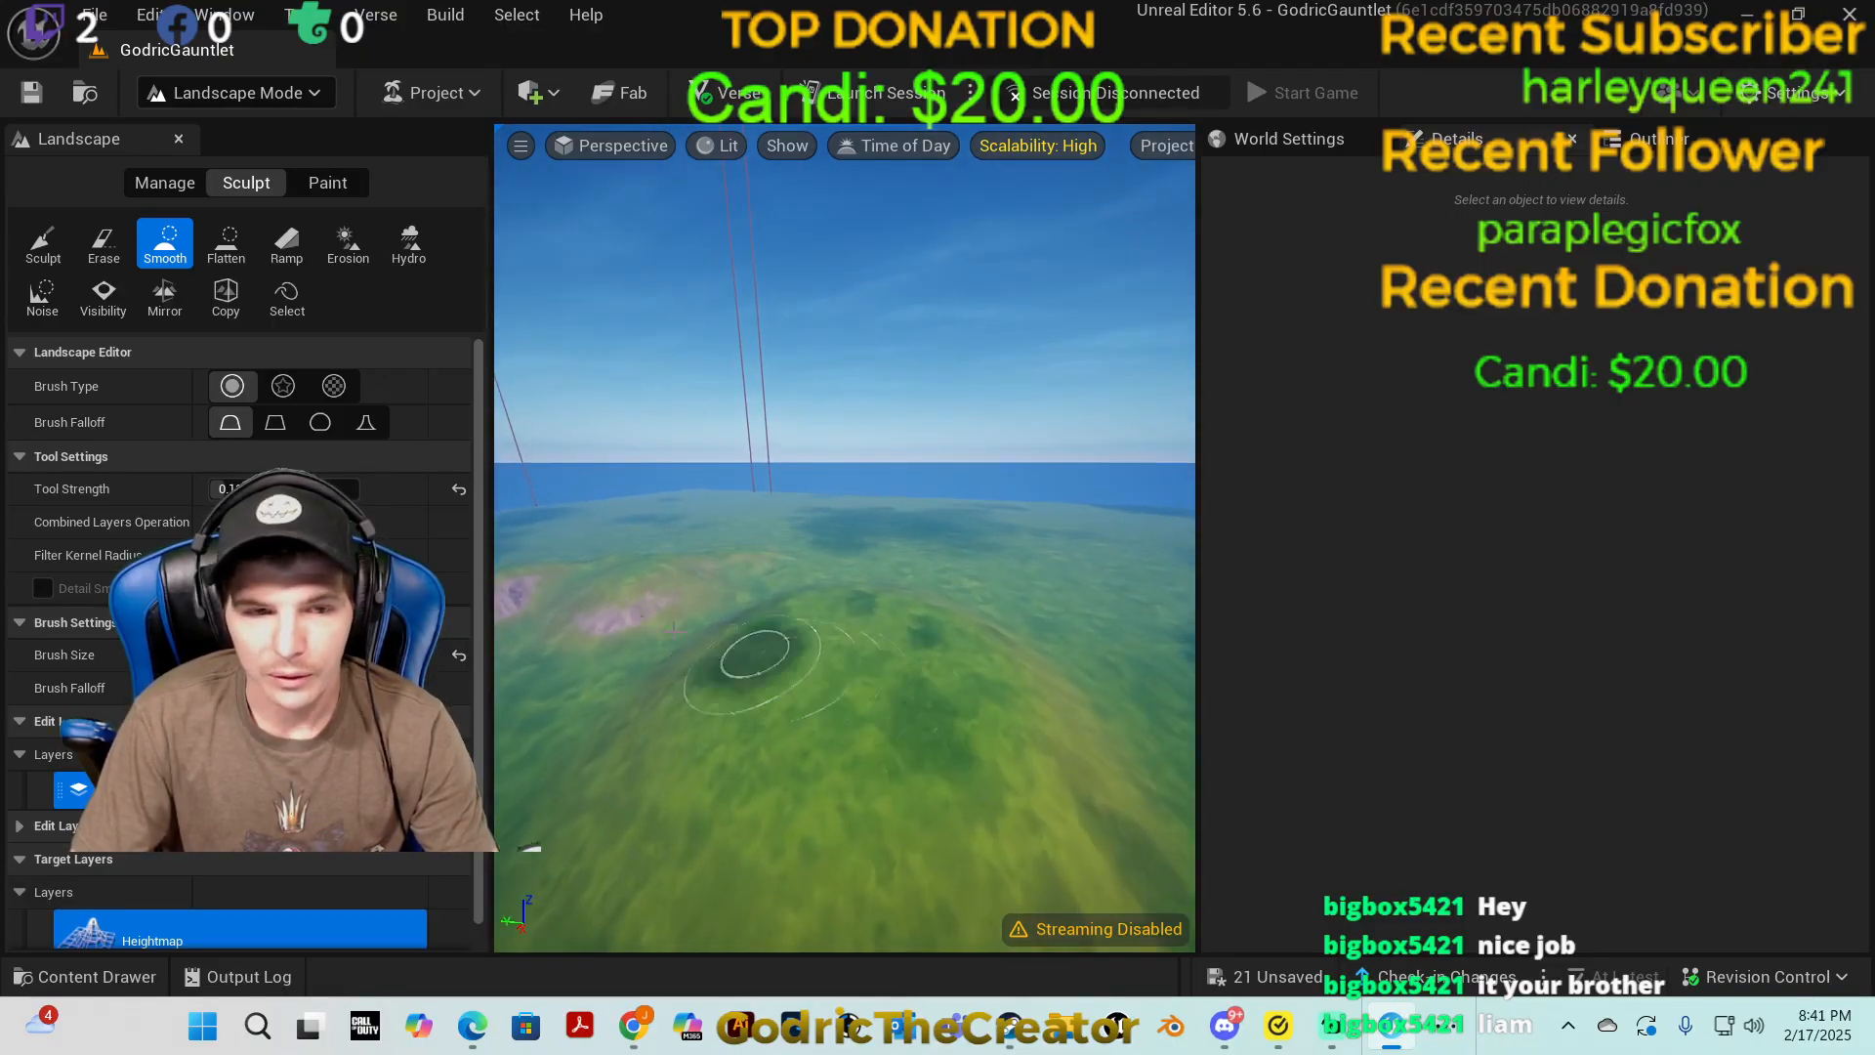
# Step: Switch back to the Sculpt tool and enlarge the viewport by narrowing the panels on both sides
pyautogui.click(43, 242)
pyautogui.moveTo(803, 657)
pyautogui.mouseDown(button='right')
pyautogui.moveTo(806, 615)
pyautogui.moveTo(689, 630)
pyautogui.mouseUp(button='right')
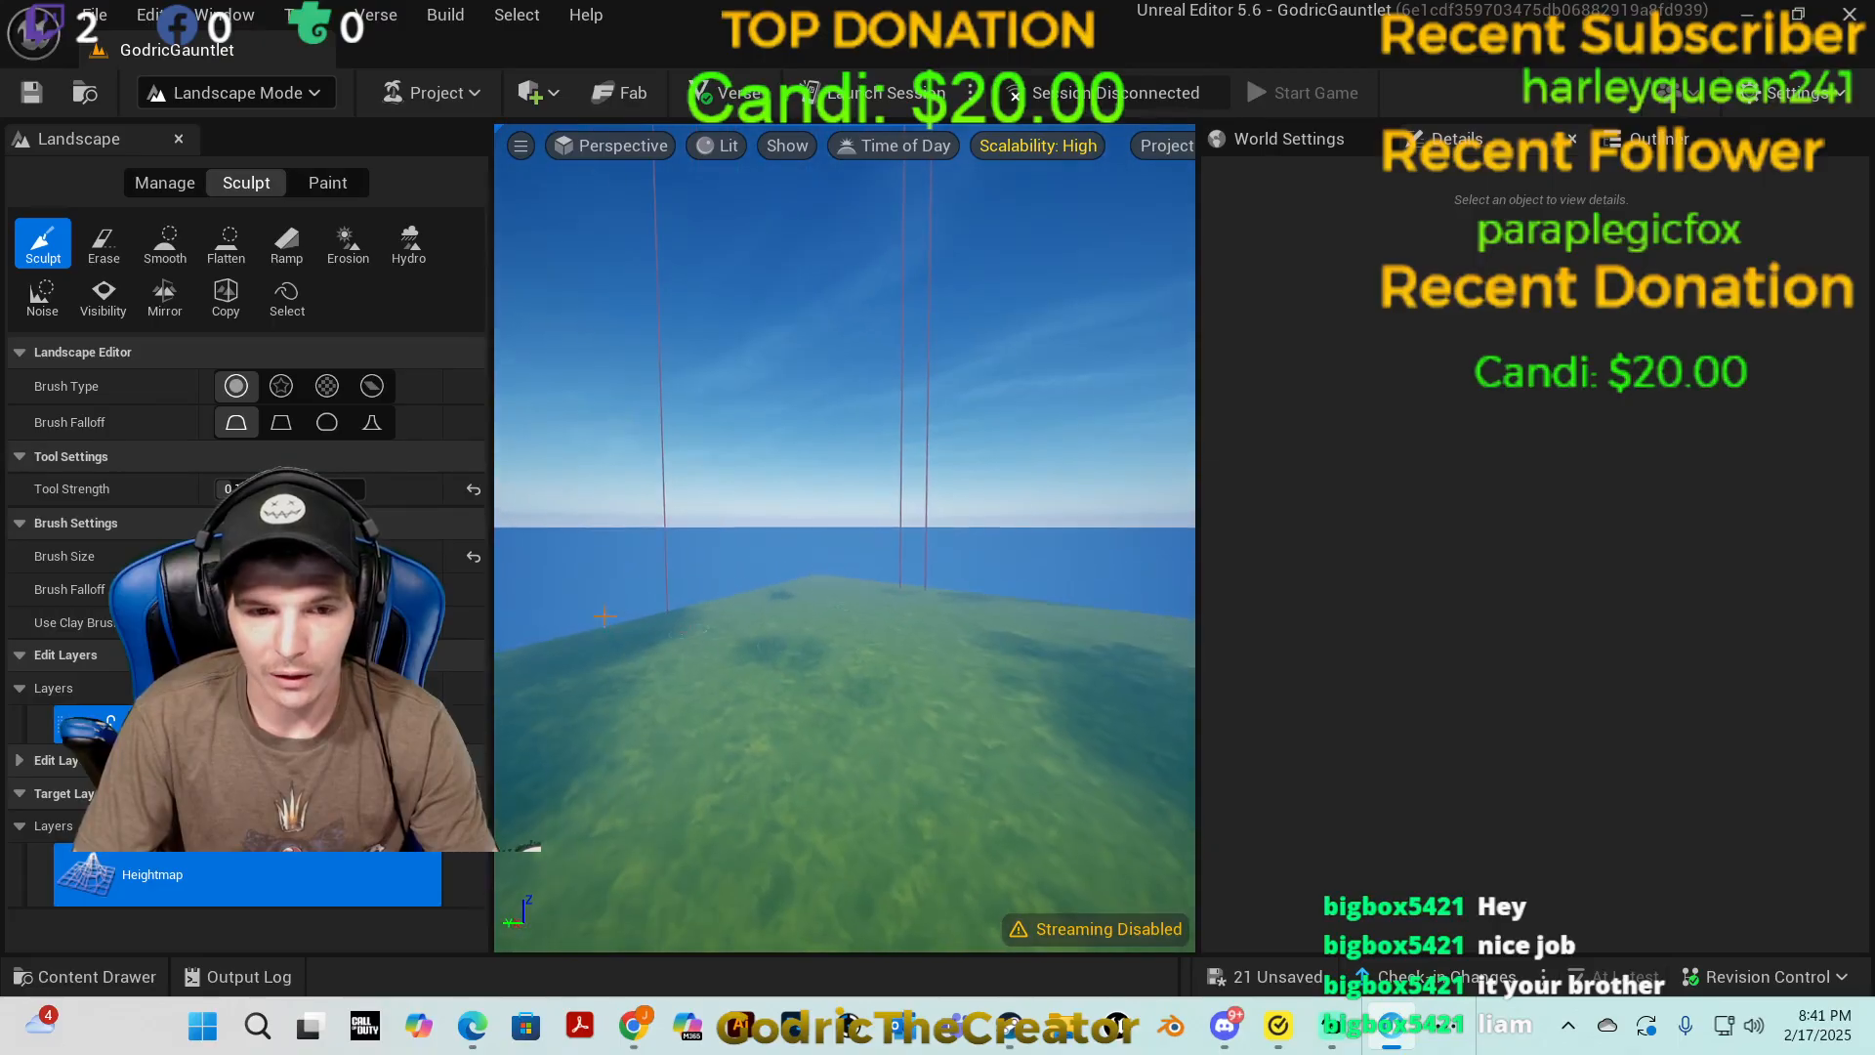
pyautogui.moveTo(475, 504); pyautogui.dragTo(318, 505)
pyautogui.moveTo(1200, 556); pyautogui.dragTo(1621, 617)
pyautogui.moveTo(1027, 537)
pyautogui.mouseDown(button='right')
pyautogui.moveTo(996, 713)
pyautogui.moveTo(1035, 684)
pyautogui.moveTo(1055, 595)
pyautogui.moveTo(1005, 591)
pyautogui.moveTo(981, 537)
pyautogui.moveTo(984, 464)
pyautogui.moveTo(1002, 537)
pyautogui.mouseUp(button='right')
pyautogui.press('w')
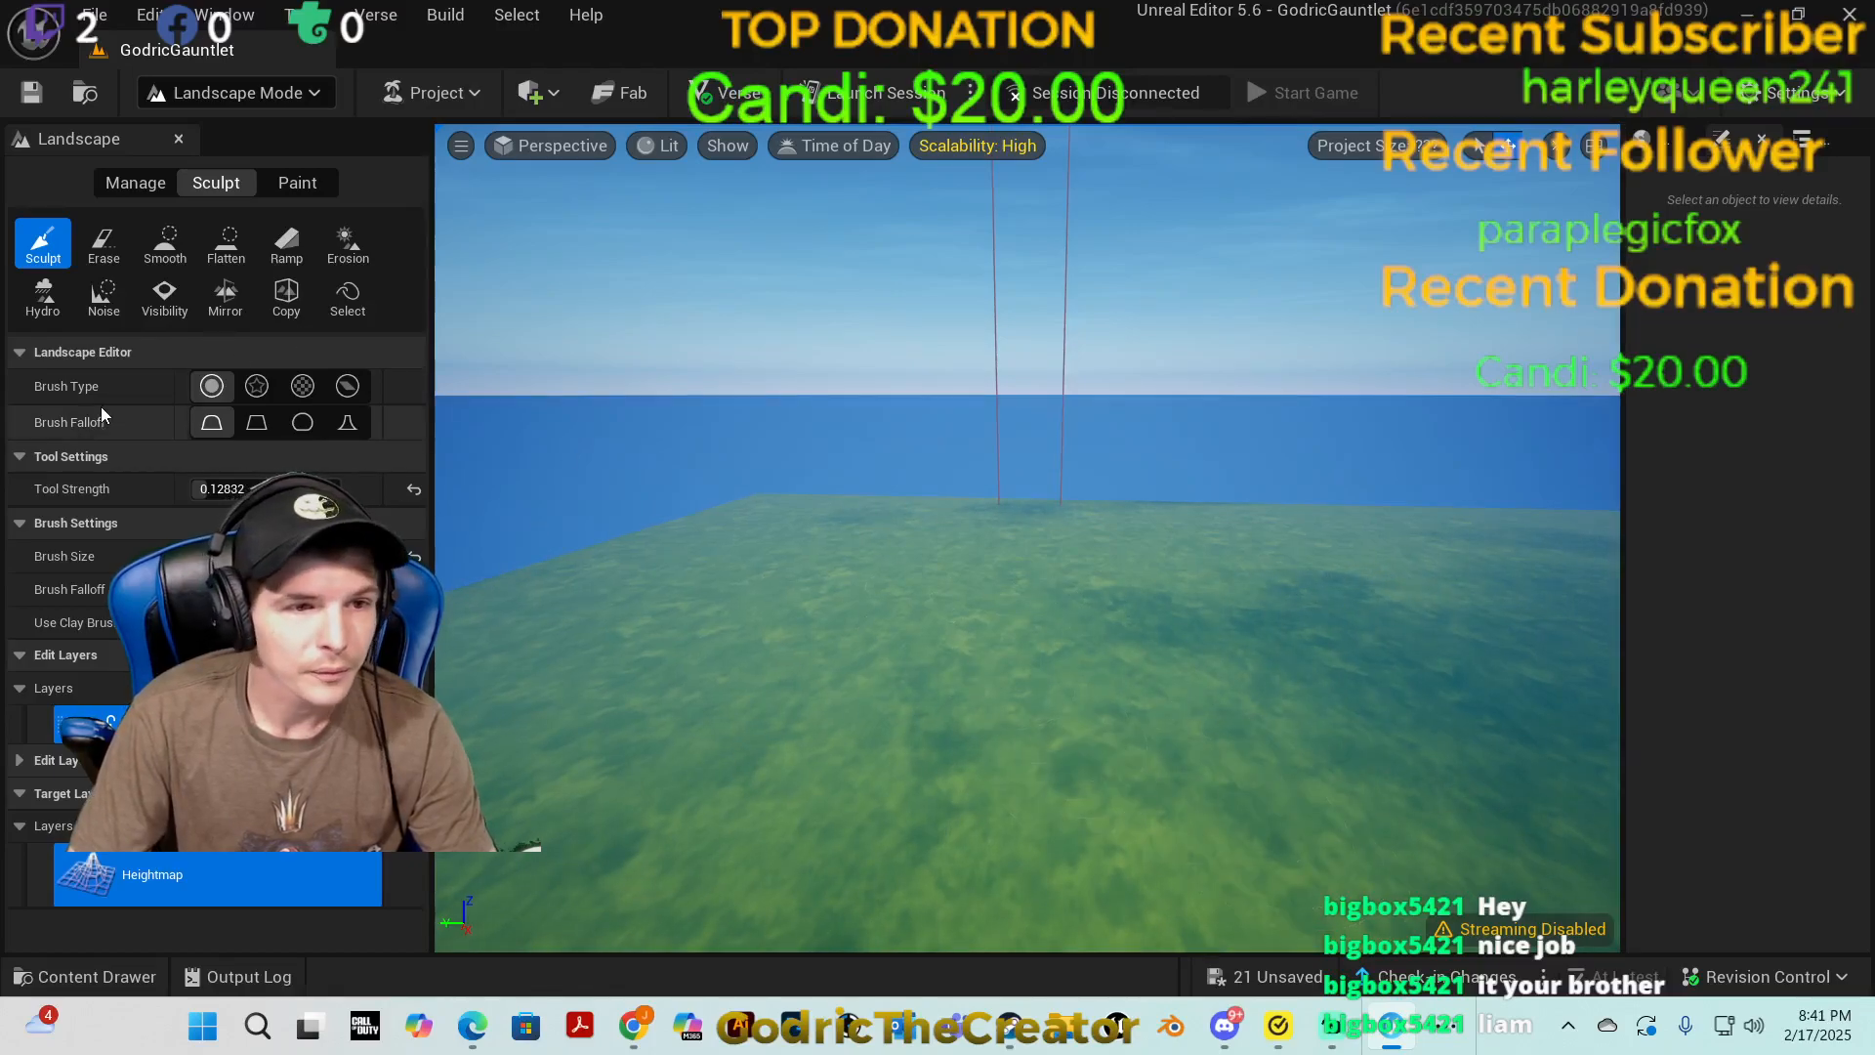
pyautogui.moveTo(429, 349); pyautogui.dragTo(339, 359)
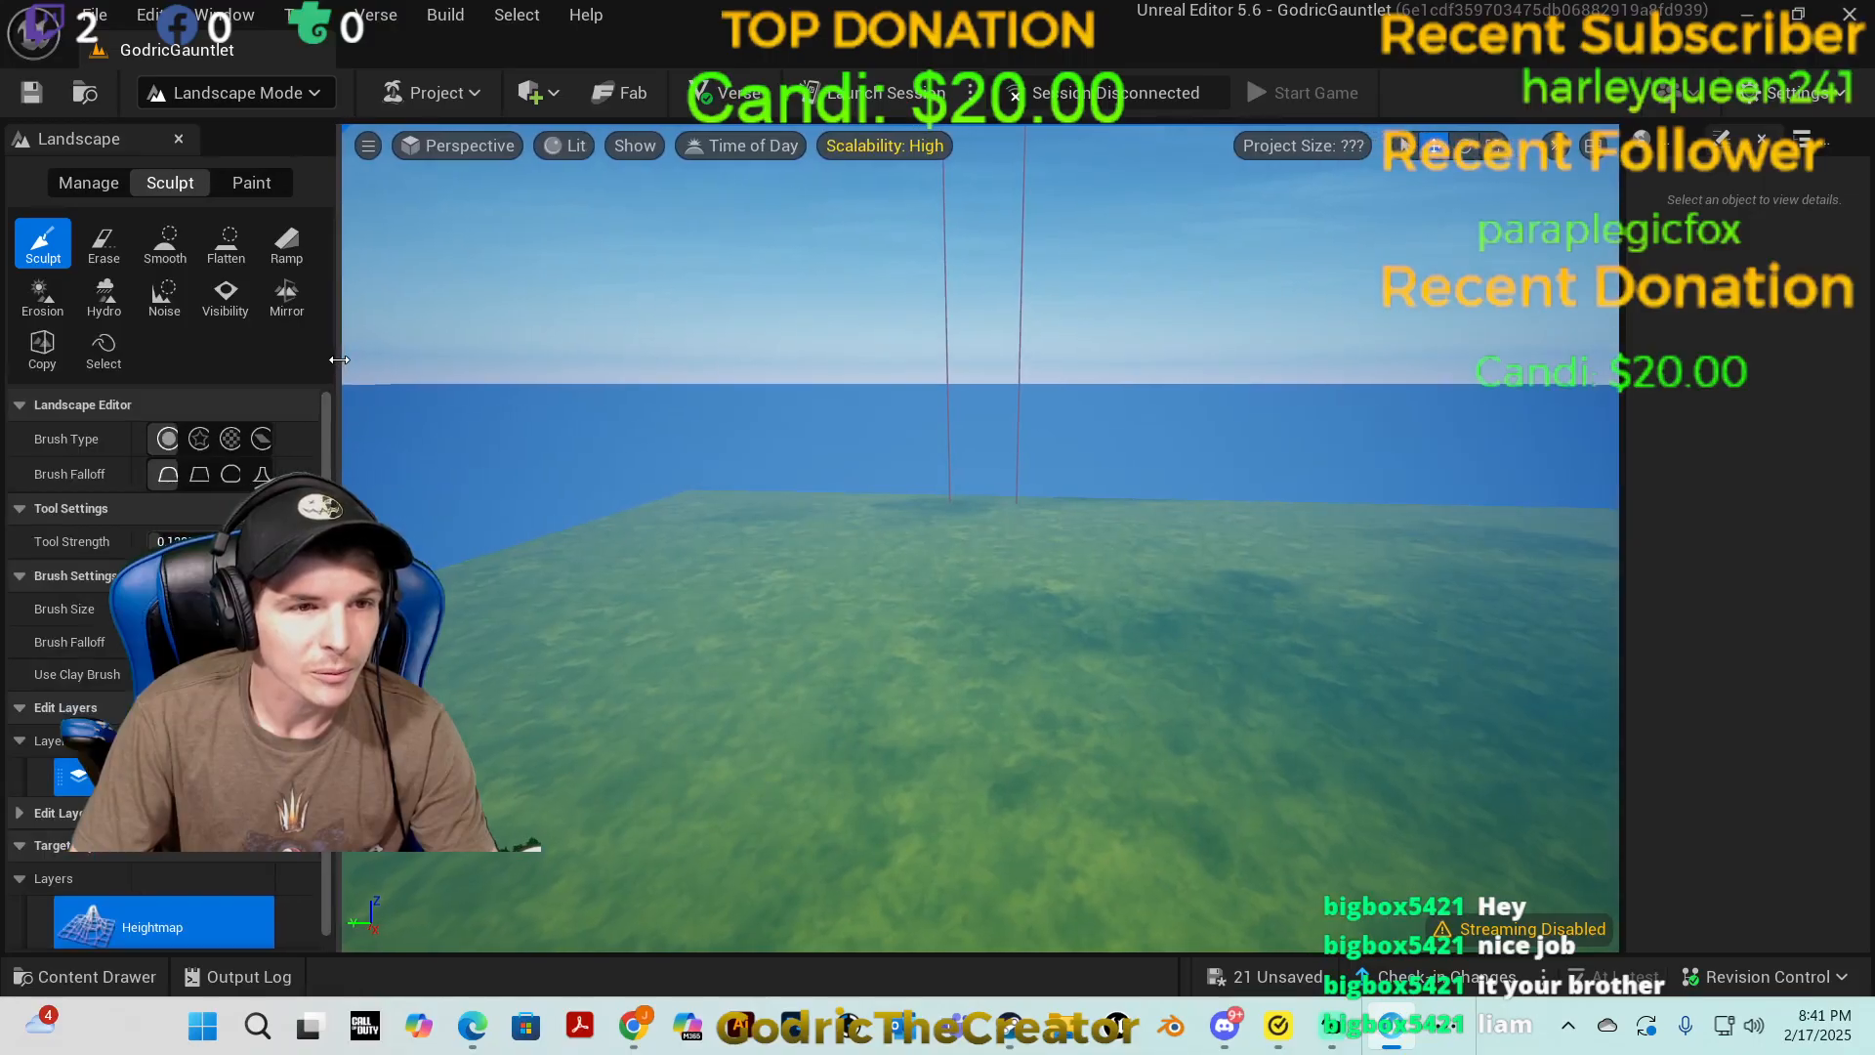
# Step: Erase sculpted height from the landscape with a broad stroke of the Erase tool
pyautogui.click(103, 242)
pyautogui.moveTo(494, 440)
pyautogui.mouseDown(button='right')
pyautogui.moveTo(494, 478)
pyautogui.moveTo(465, 390)
pyautogui.moveTo(406, 416)
pyautogui.mouseUp(button='right')
pyautogui.press('w')
pyautogui.moveTo(465, 610)
pyautogui.mouseDown()
pyautogui.moveTo(774, 753)
pyautogui.moveTo(921, 670)
pyautogui.moveTo(977, 683)
pyautogui.moveTo(818, 660)
pyautogui.moveTo(946, 615)
pyautogui.moveTo(565, 879)
pyautogui.moveTo(1160, 711)
pyautogui.moveTo(701, 820)
pyautogui.moveTo(1309, 684)
pyautogui.moveTo(699, 753)
pyautogui.mouseUp()
pyautogui.moveTo(699, 753)
pyautogui.mouseDown(button='right')
pyautogui.moveTo(605, 757)
pyautogui.moveTo(684, 805)
pyautogui.moveTo(684, 674)
pyautogui.moveTo(547, 693)
pyautogui.mouseUp(button='right')
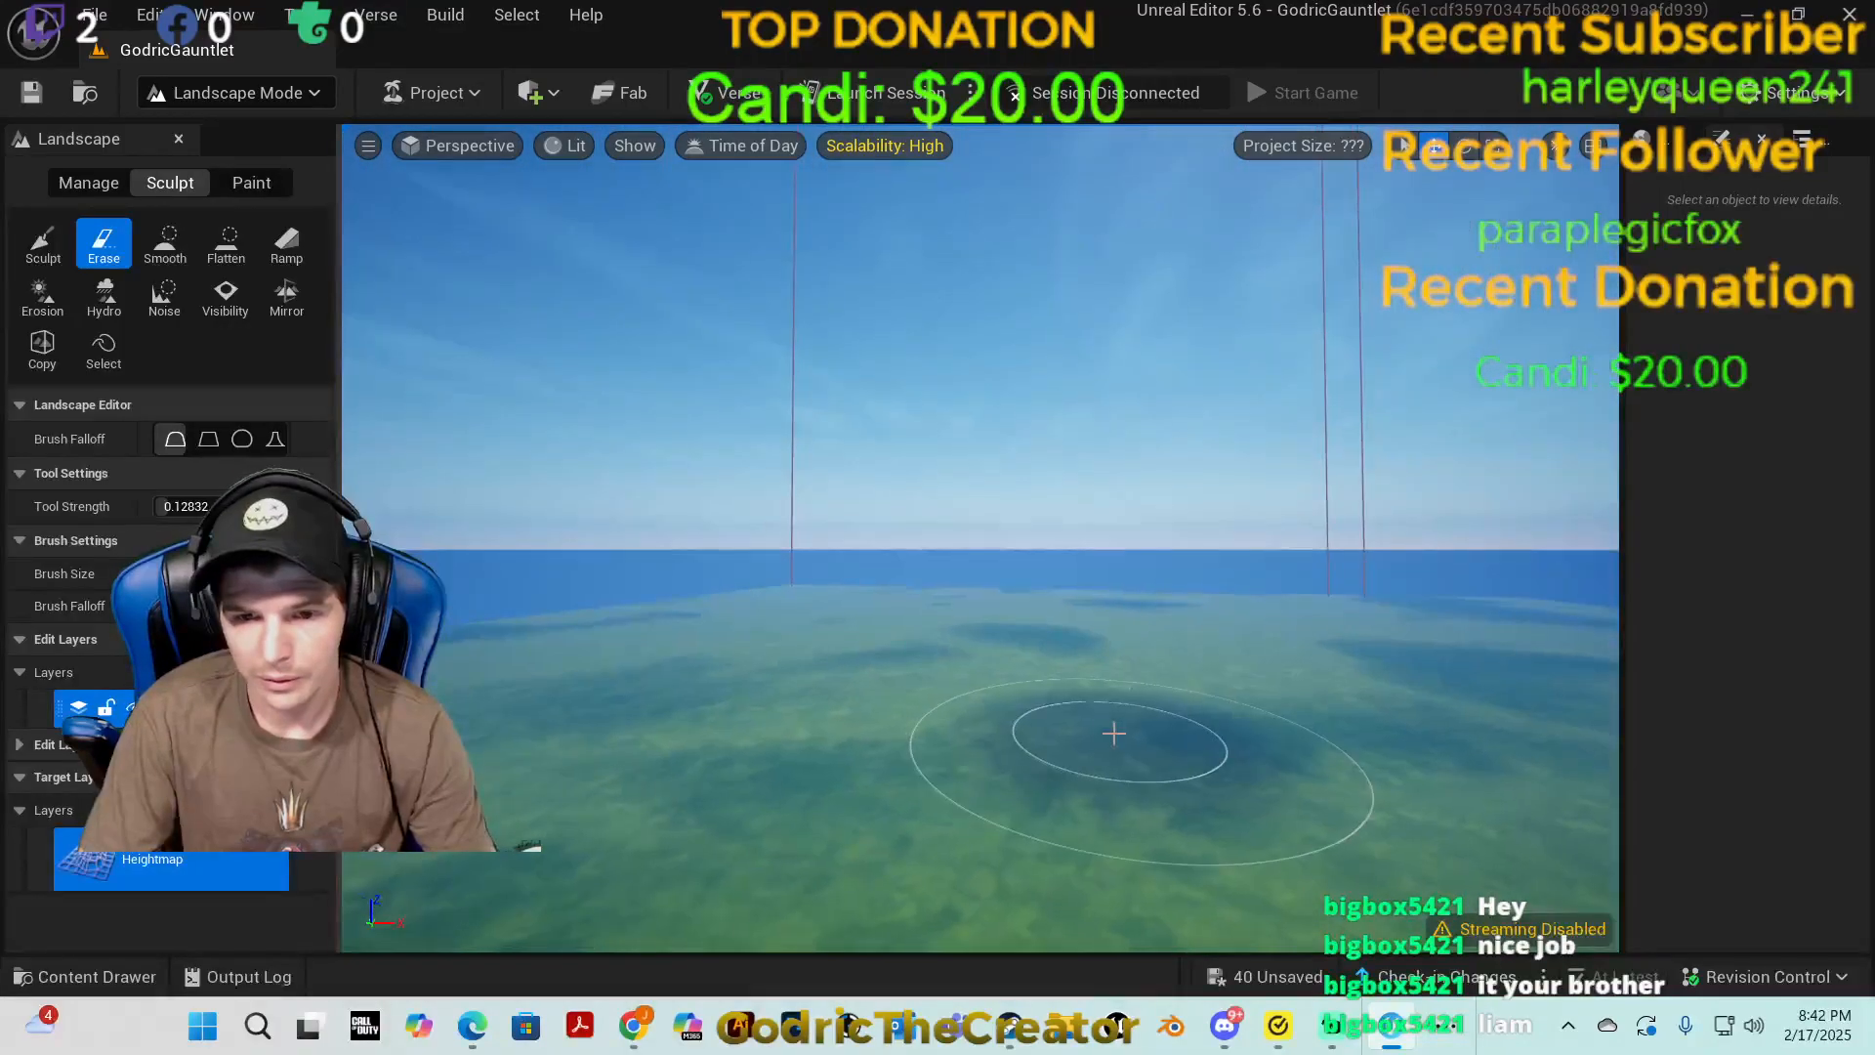
pyautogui.hotkey('alt', 'Tab')
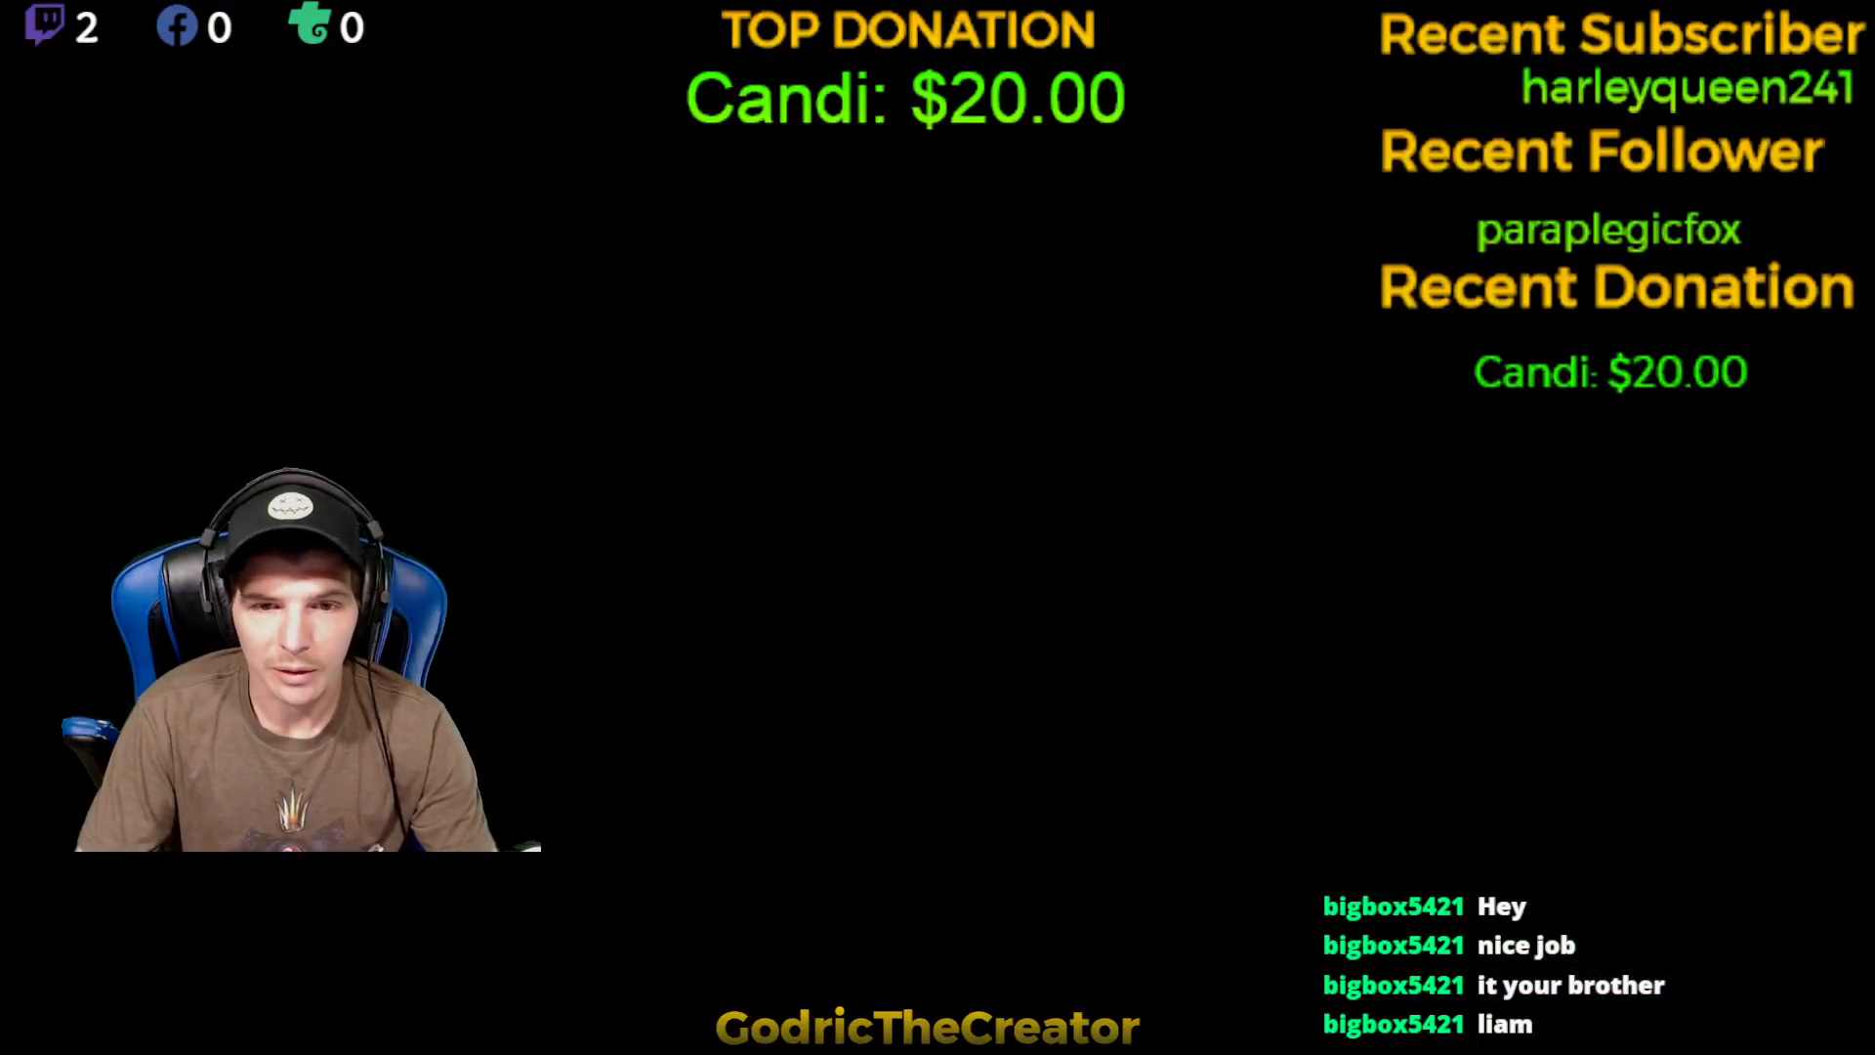
pyautogui.press('Escape')
pyautogui.press('Escape')
pyautogui.press('Escape')
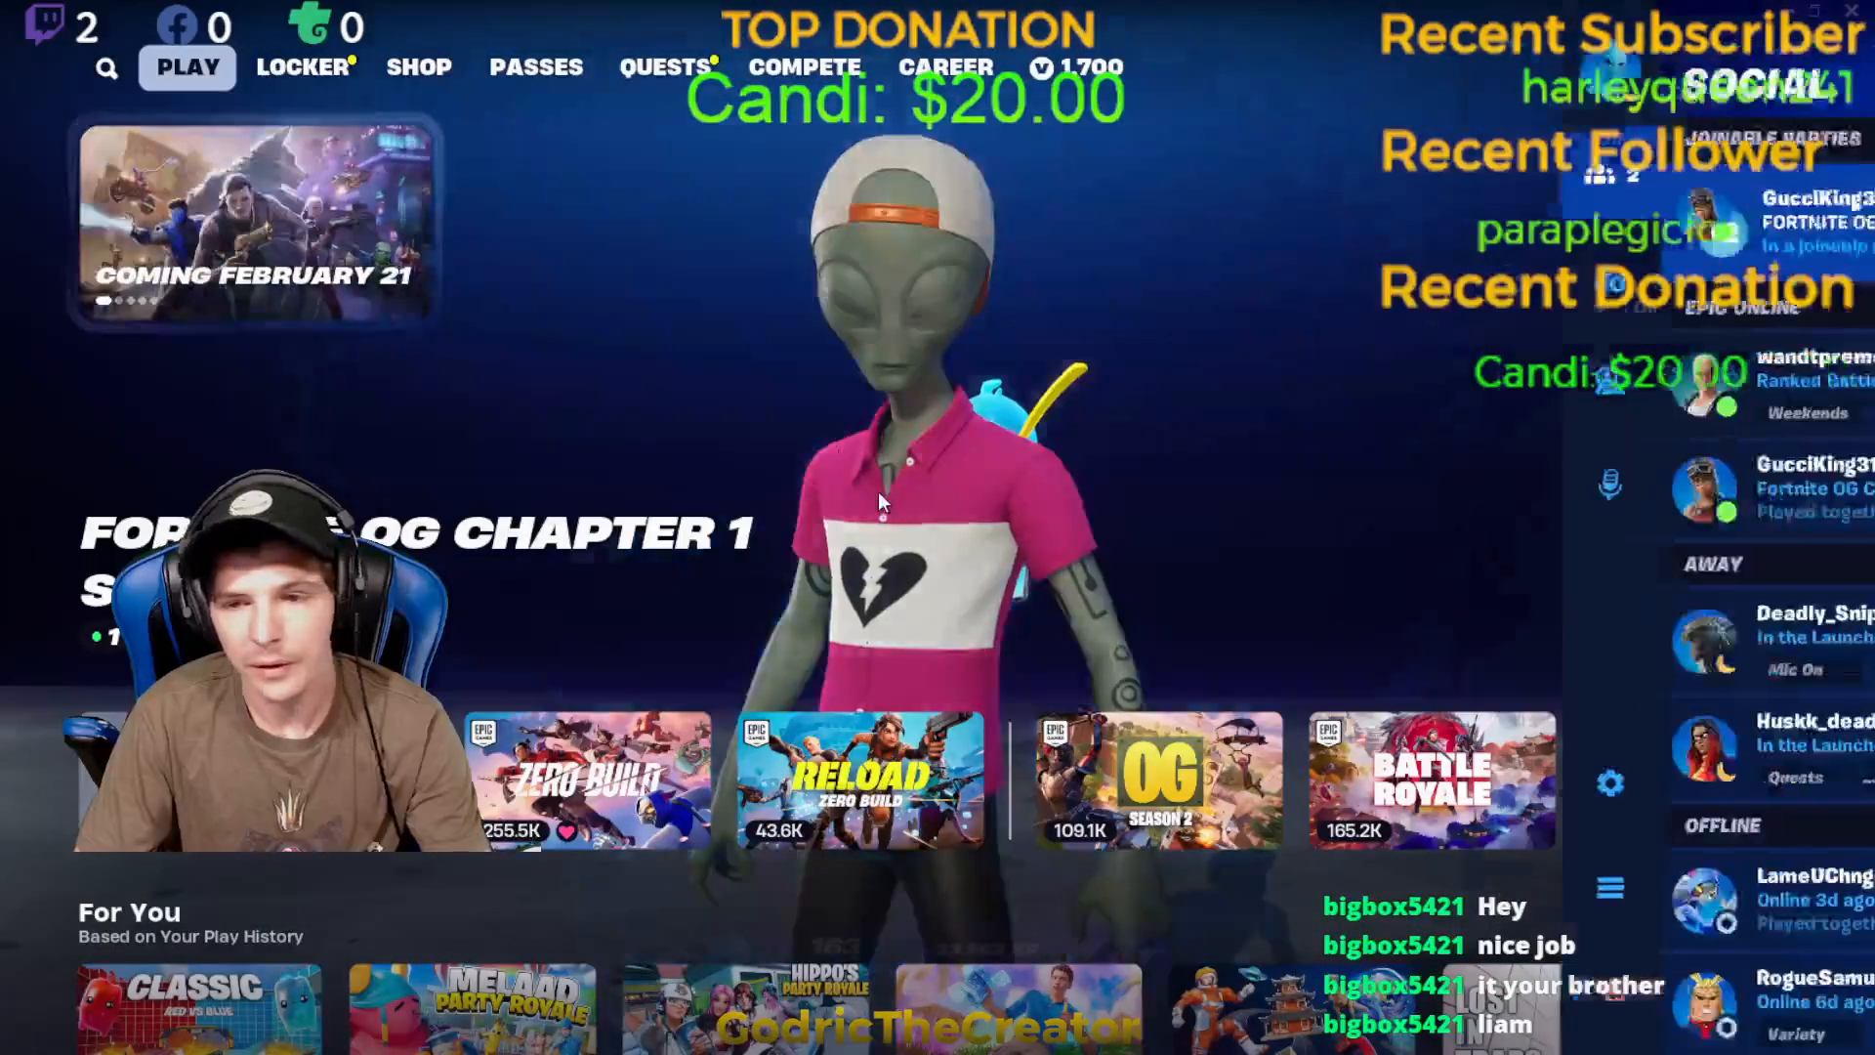
pyautogui.hotkey('alt', 'Tab')
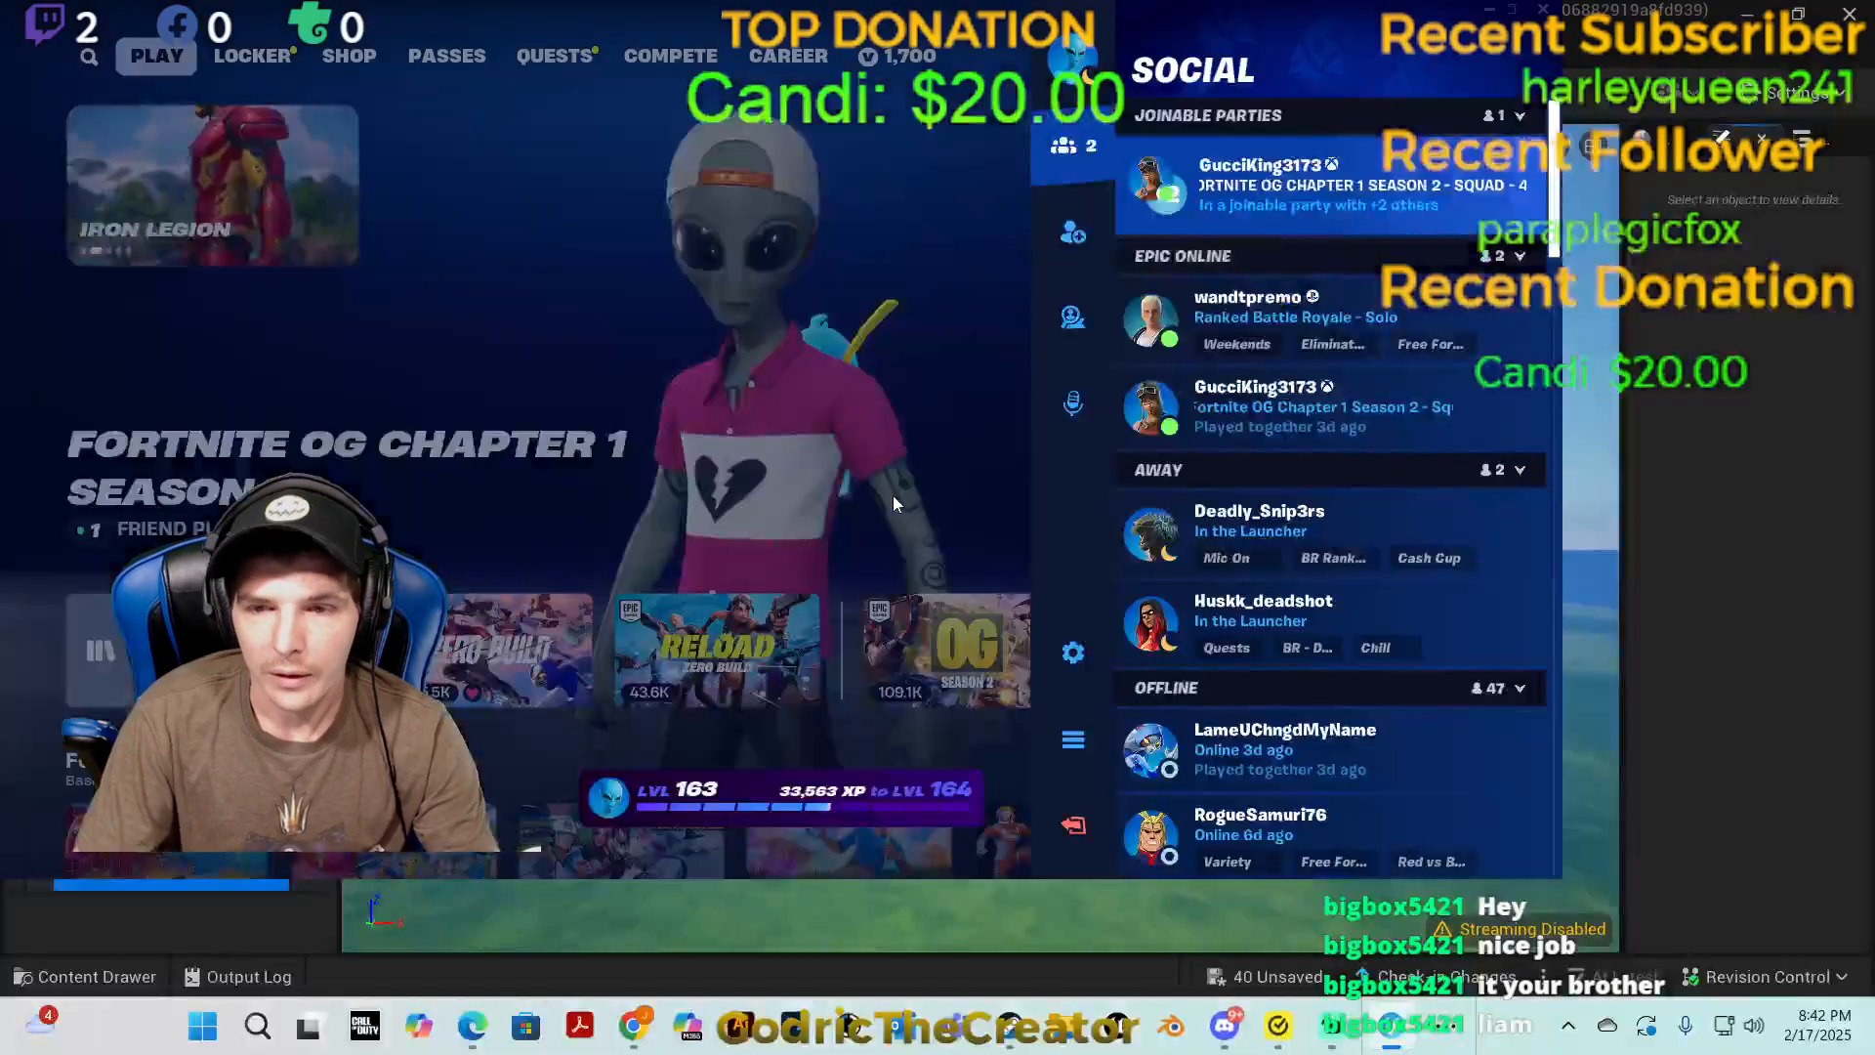
pyautogui.hotkey('alt', 'Tab')
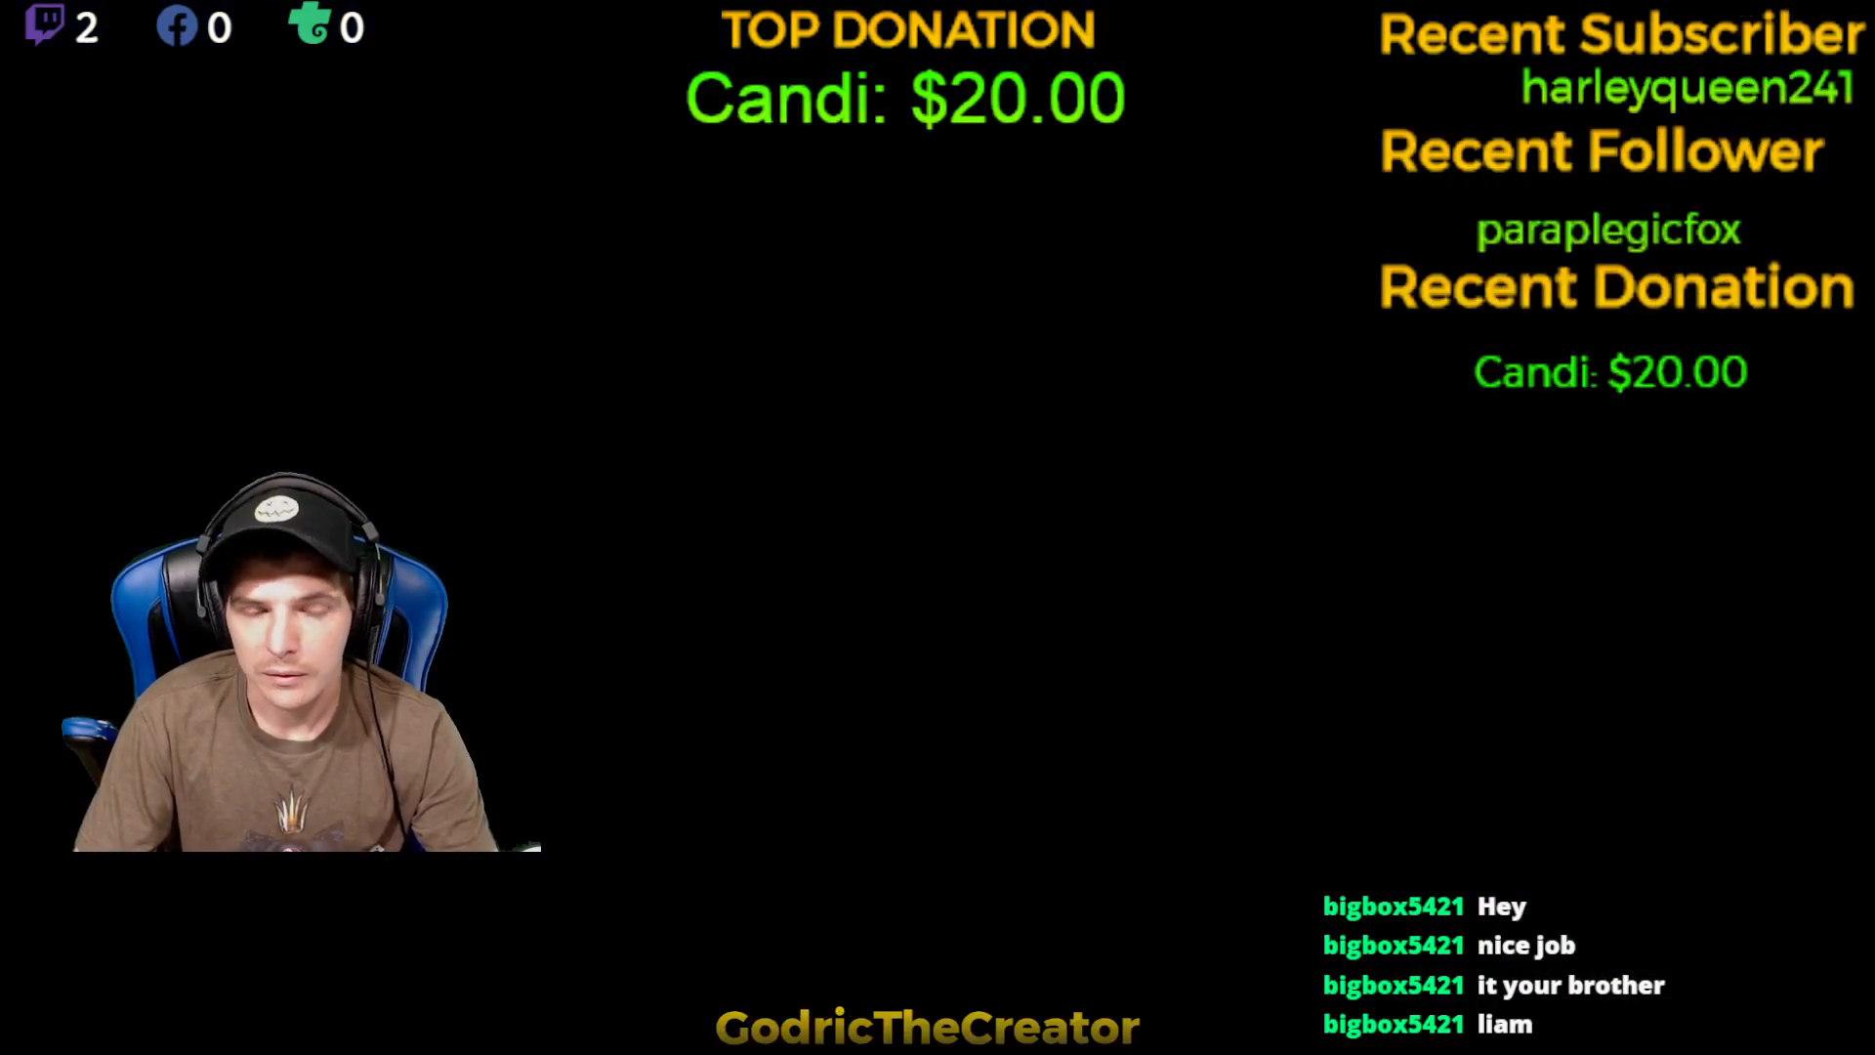
pyautogui.hotkey('alt', 'Tab')
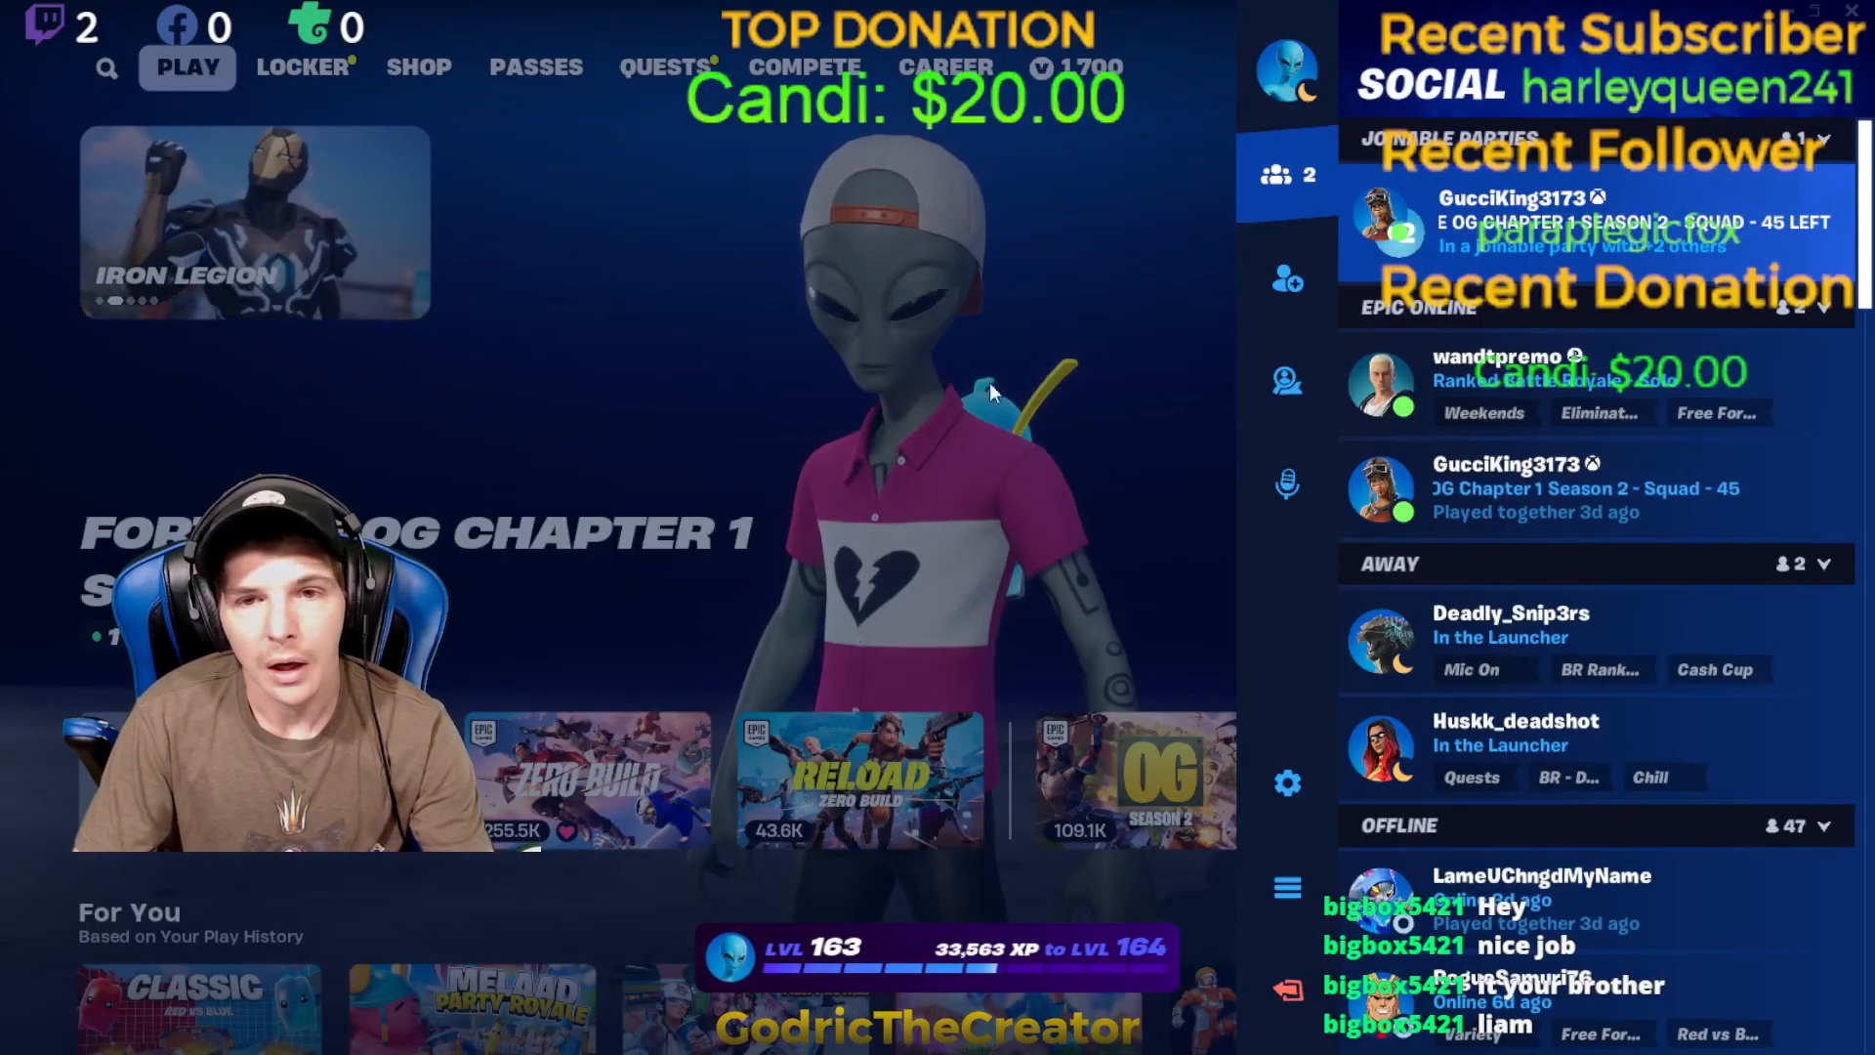
pyautogui.hotkey('alt', 'Tab')
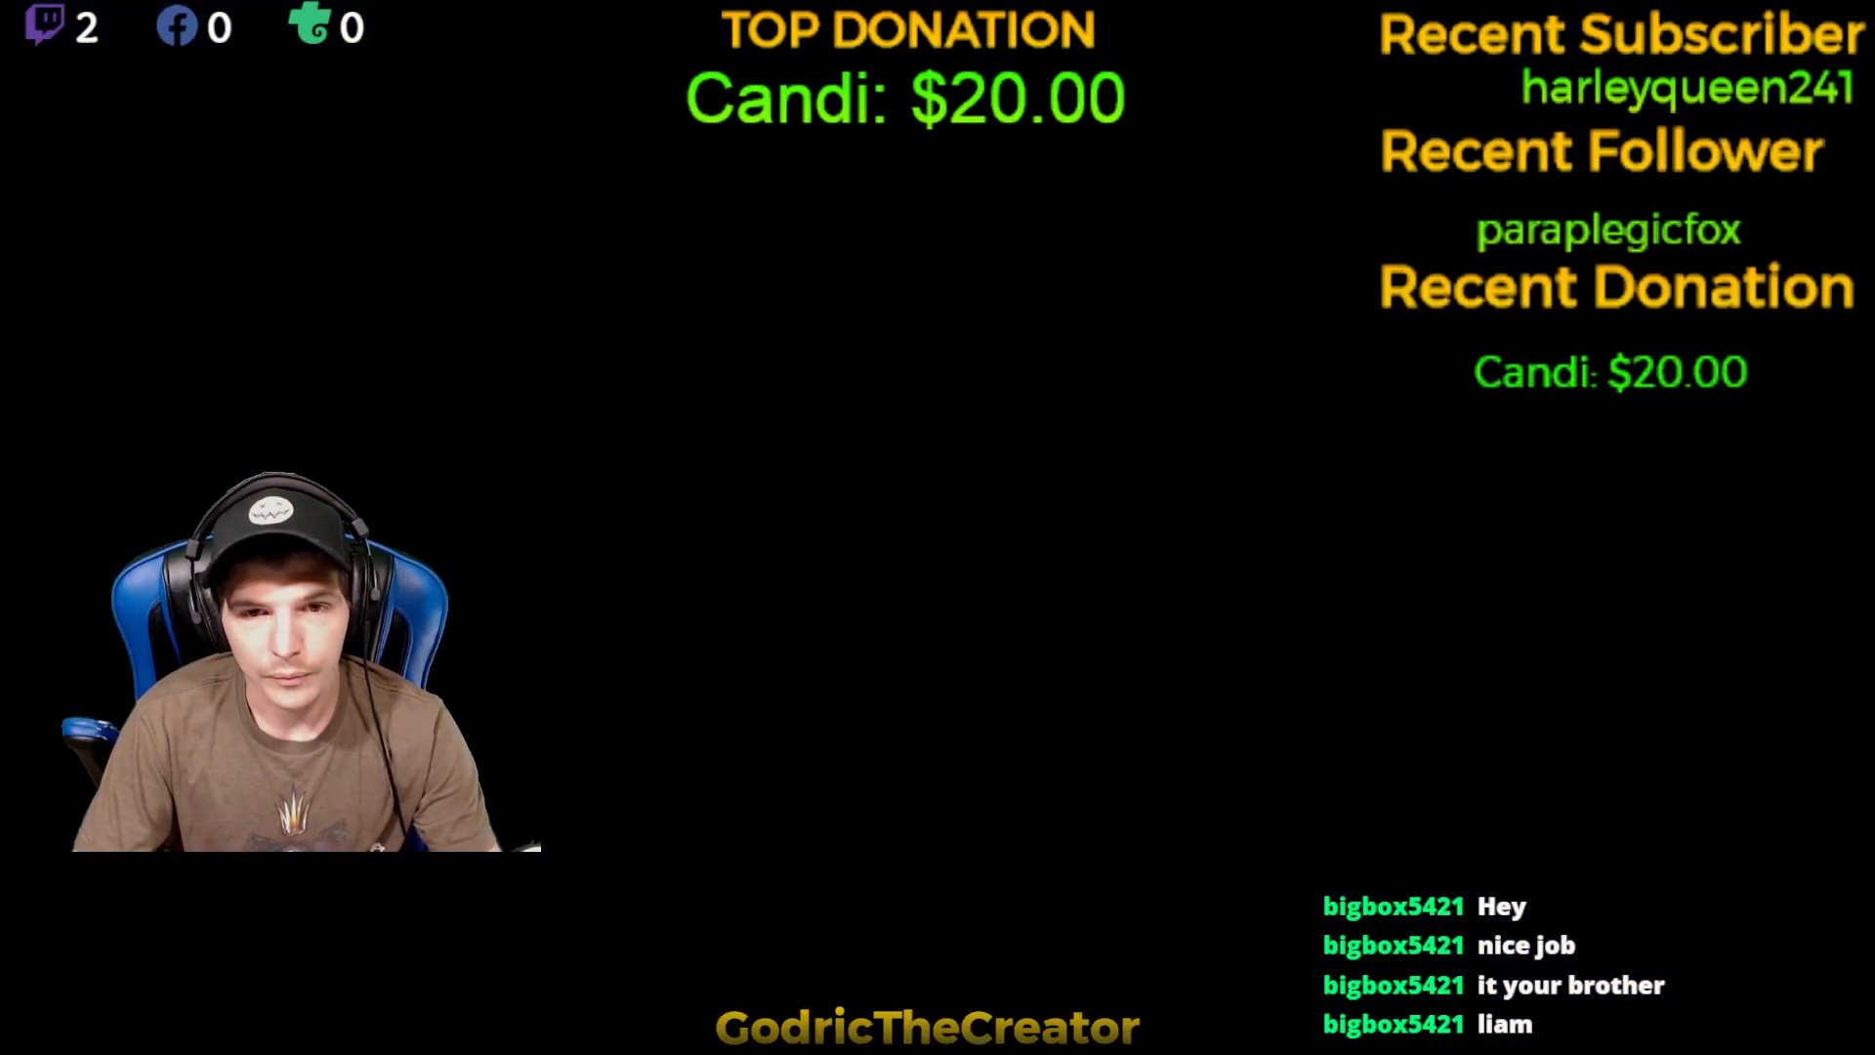
pyautogui.hotkey('alt', 'Tab')
pyautogui.moveTo(1035, 725)
pyautogui.mouseDown(button='right')
pyautogui.moveTo(967, 727)
pyautogui.moveTo(869, 816)
pyautogui.moveTo(693, 725)
pyautogui.moveTo(1211, 744)
pyautogui.moveTo(1111, 535)
pyautogui.mouseUp(button='right')
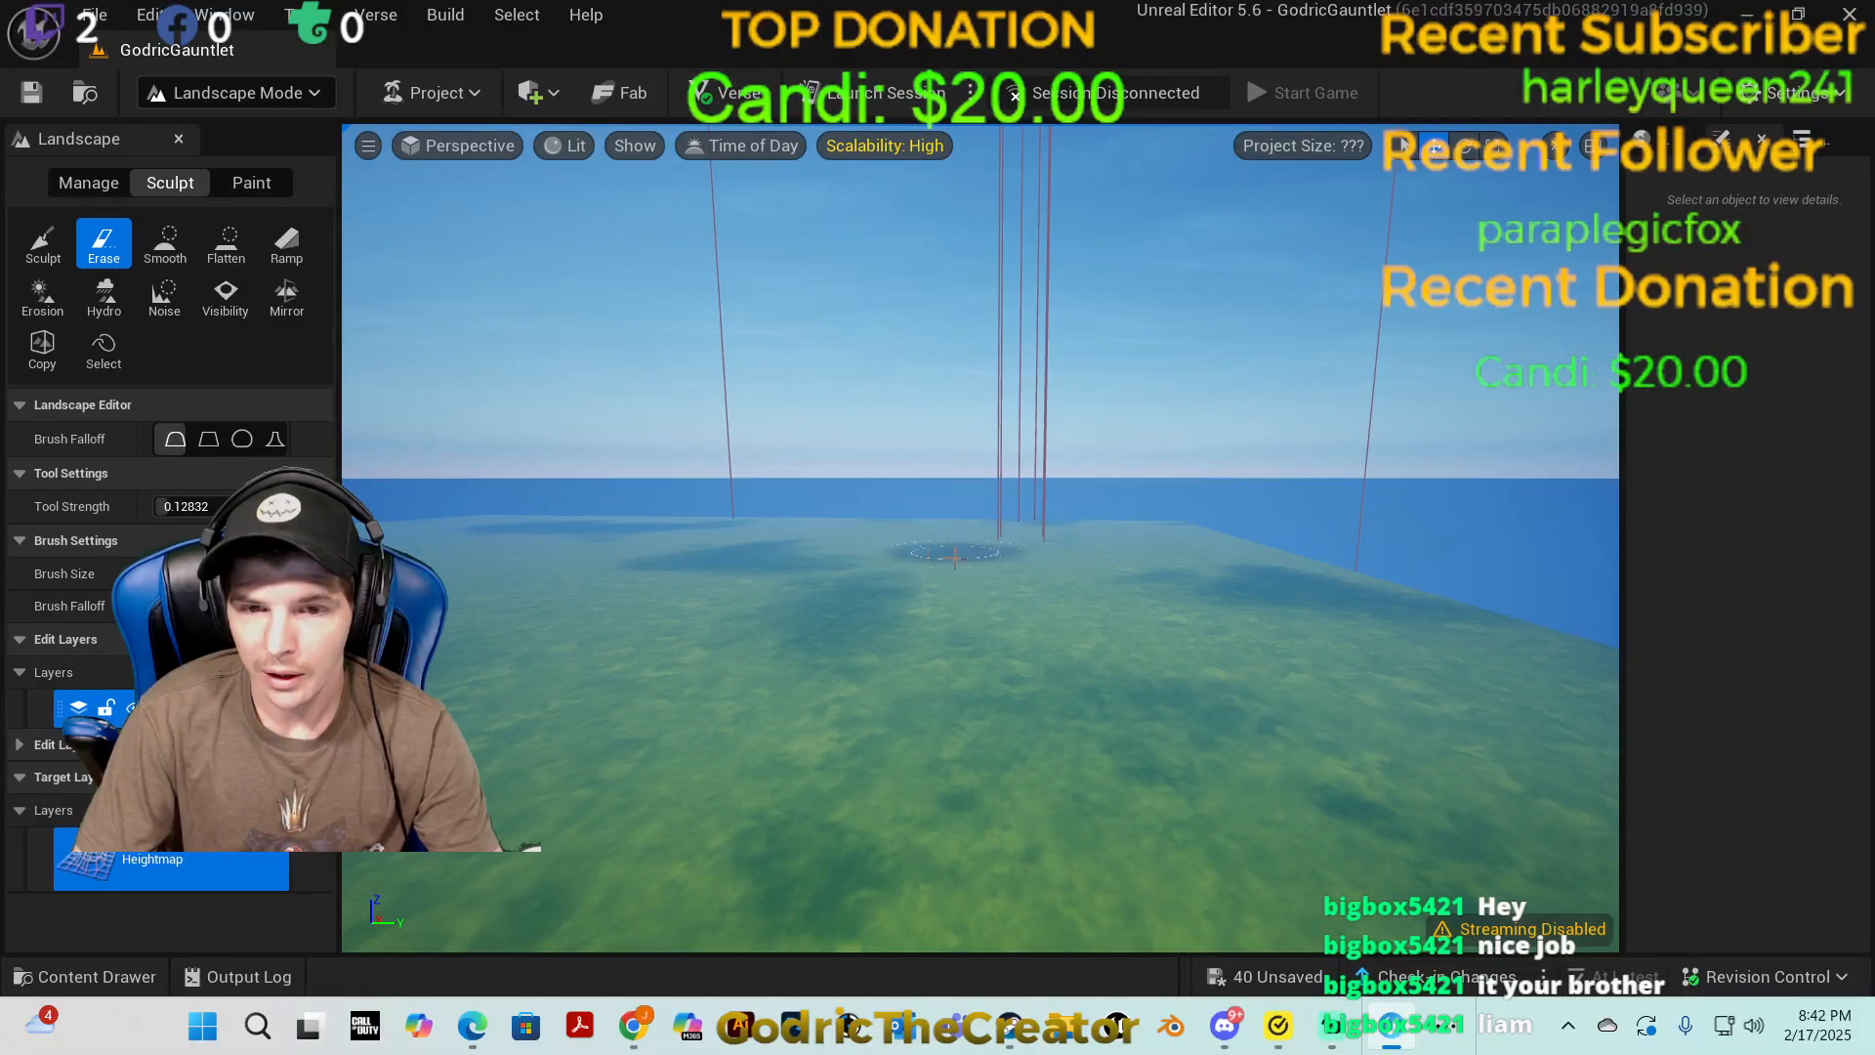
pyautogui.moveTo(1067, 527)
pyautogui.mouseDown(button='right')
pyautogui.moveTo(1005, 479)
pyautogui.moveTo(1008, 611)
pyautogui.mouseUp(button='right')
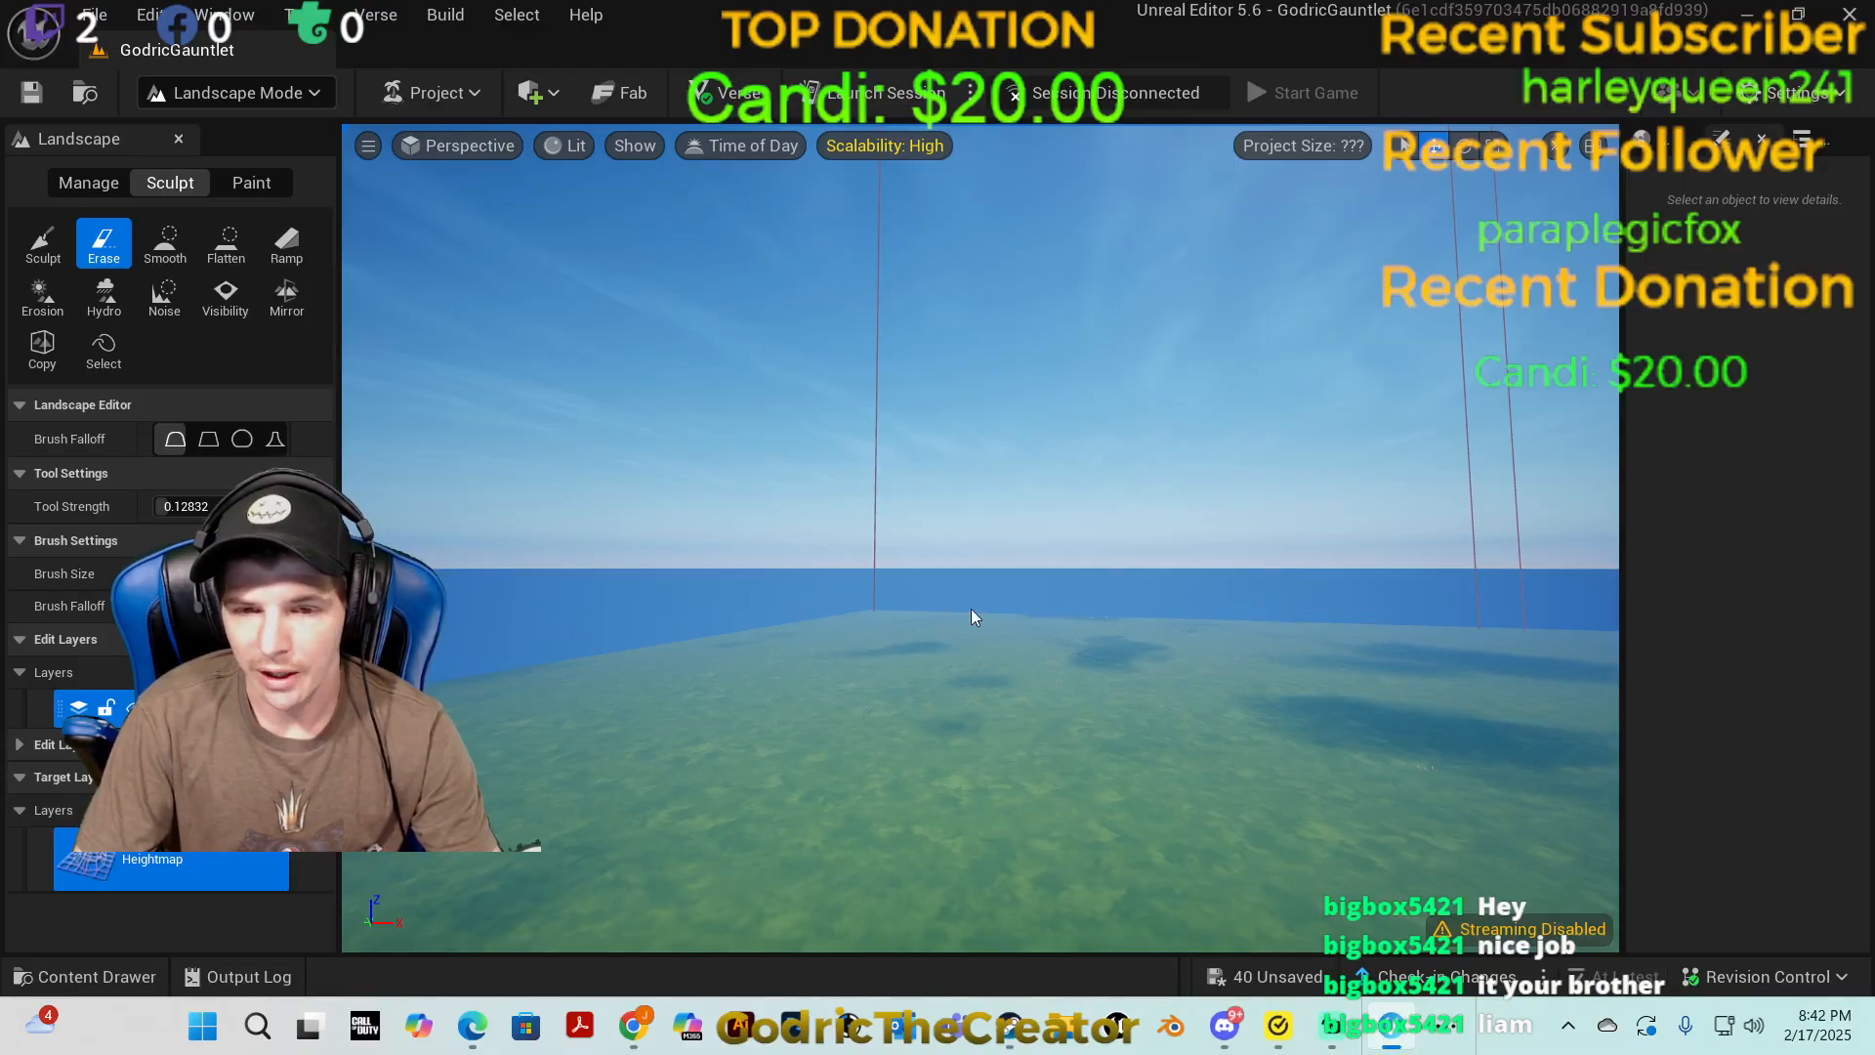
pyautogui.moveTo(1028, 686)
pyautogui.mouseDown(button='right')
pyautogui.moveTo(1021, 761)
pyautogui.moveTo(980, 732)
pyautogui.mouseUp(button='right')
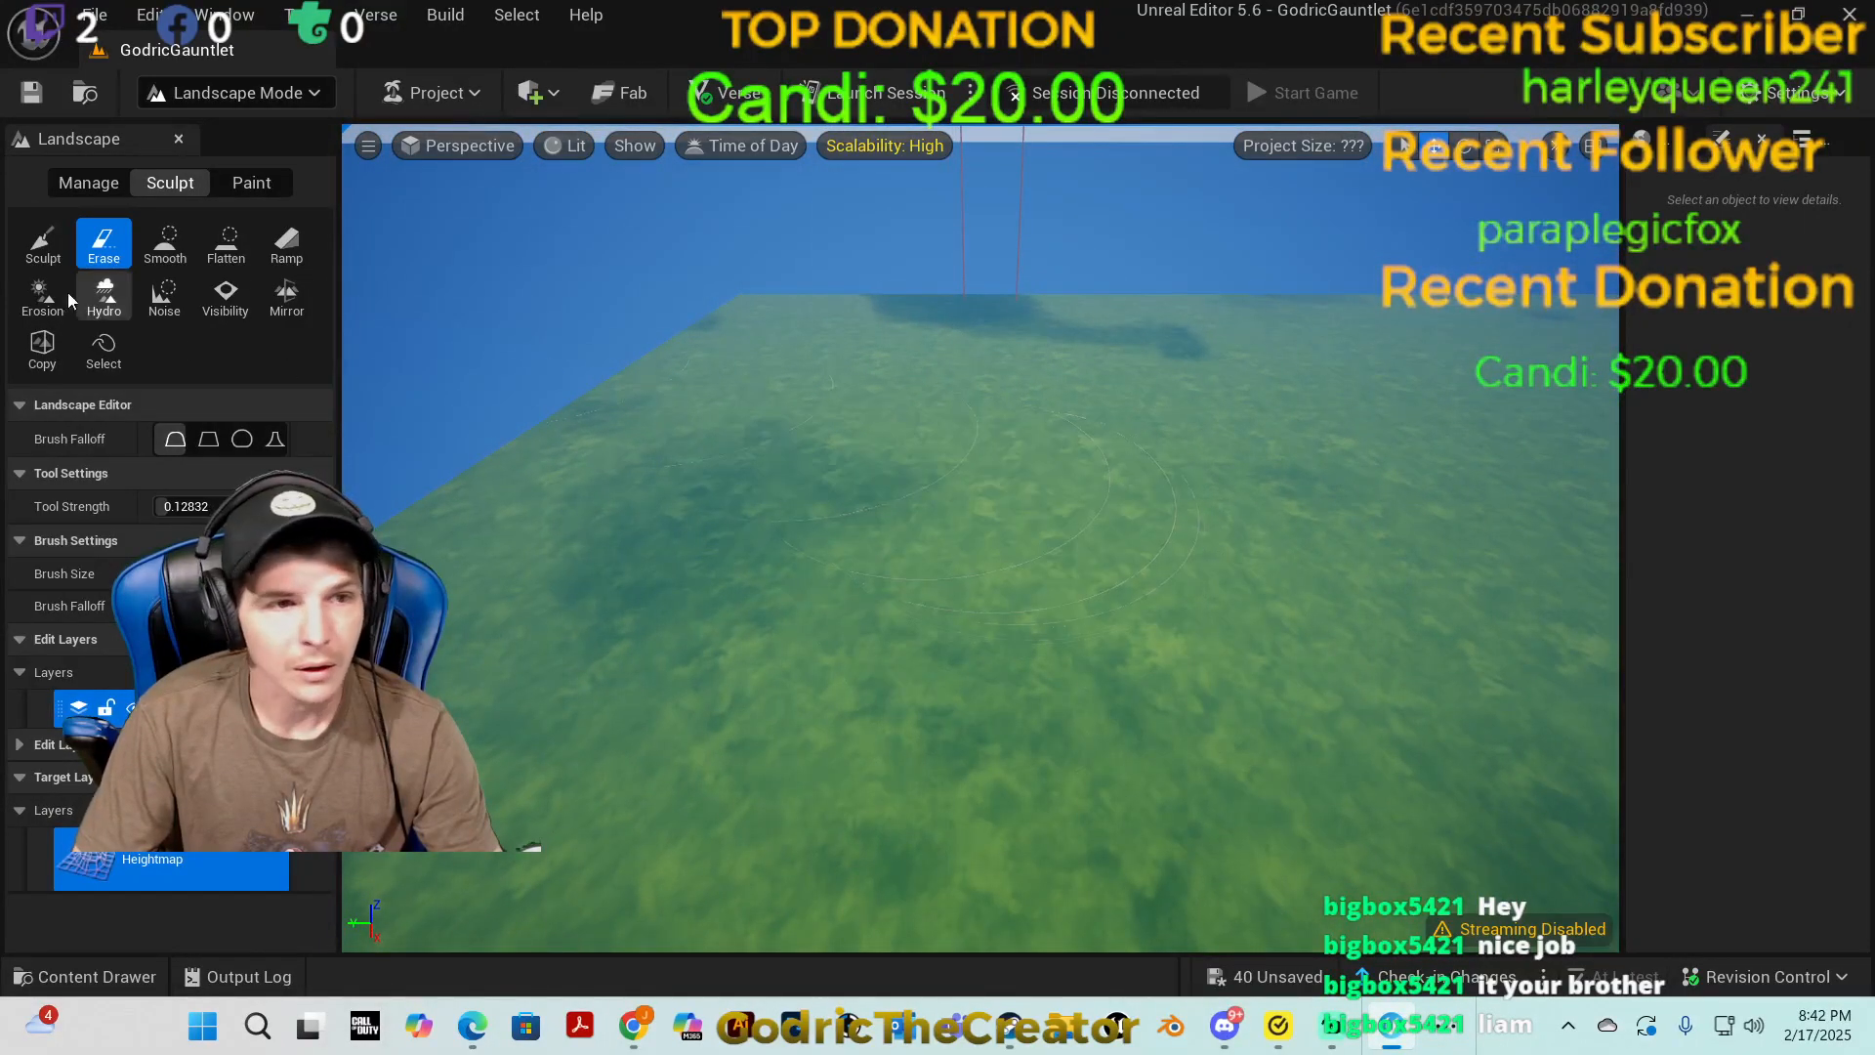